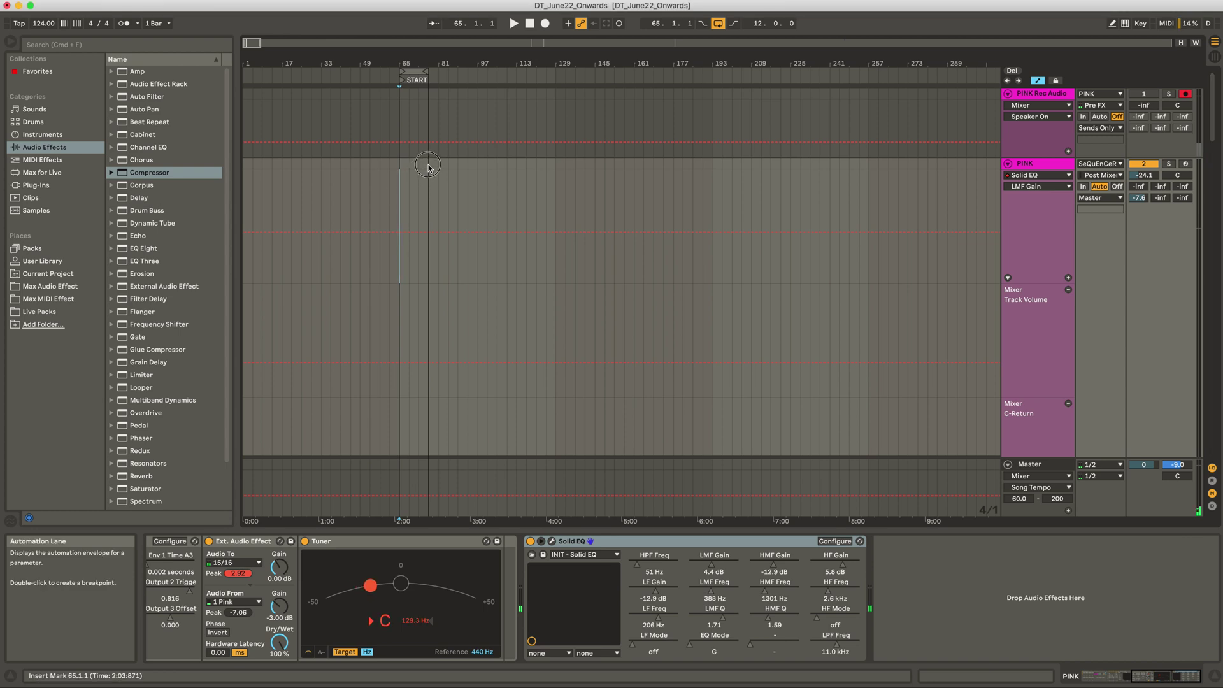
pyautogui.moveTo(429, 169); pyautogui.dragTo(403, 186)
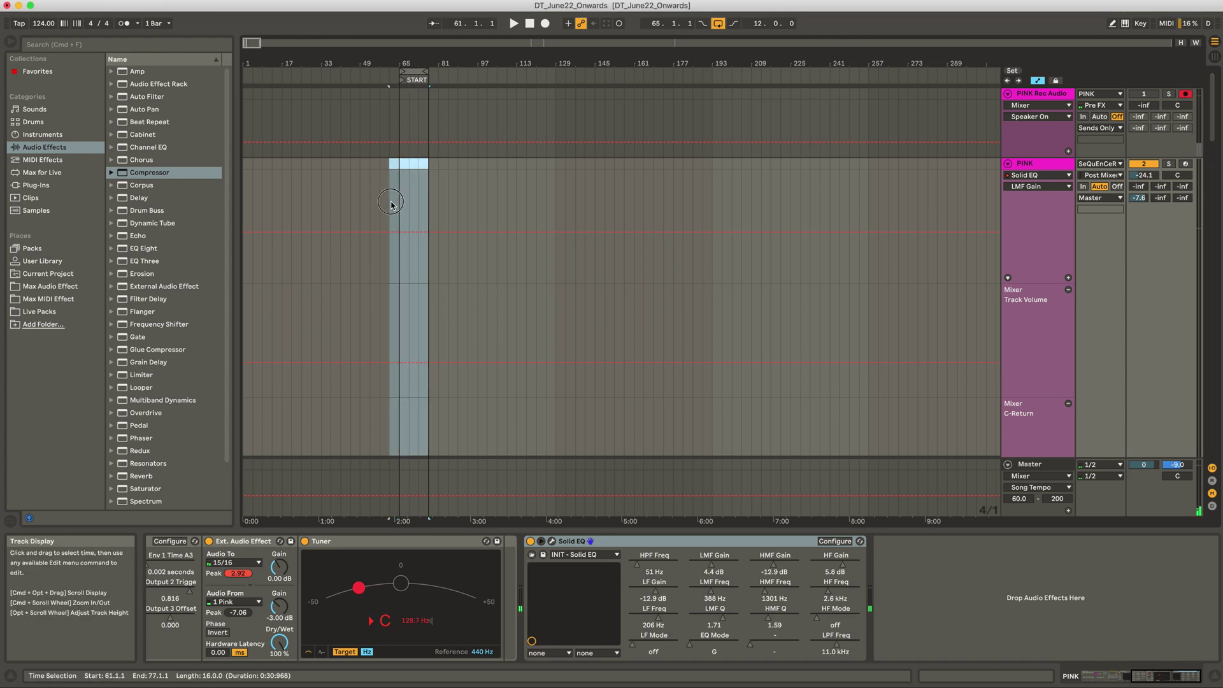
pyautogui.click(416, 183)
pyautogui.moveTo(415, 180); pyautogui.dragTo(424, 167)
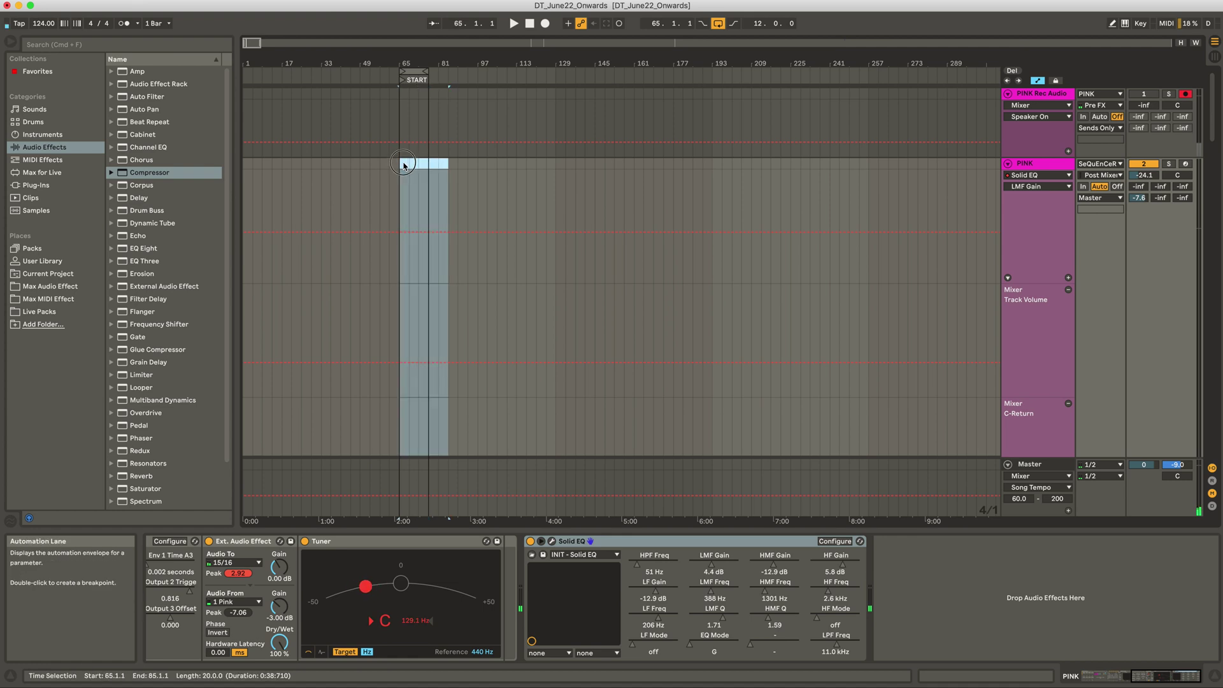
pyautogui.click(401, 164)
# - Switch to the modular rack layout drawing and examine its module rows, button matrix and lower Sends and Echo controls
pyautogui.moveTo(1108, 0); pyautogui.dragTo(624, 0)
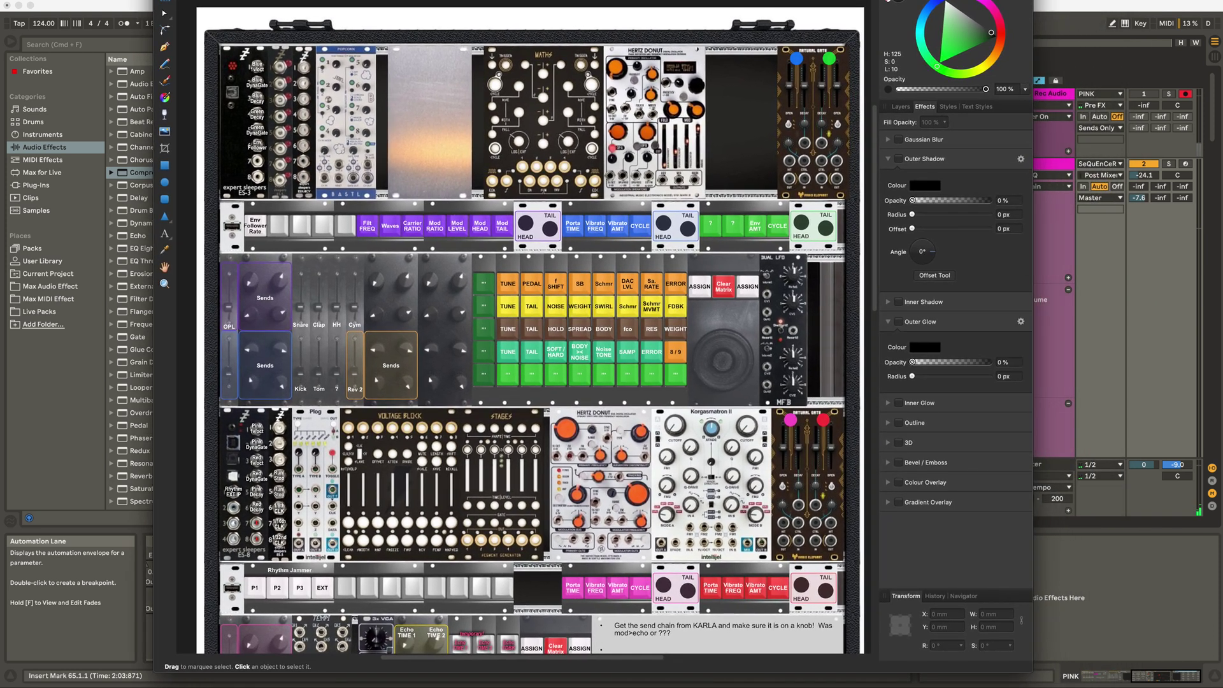
pyautogui.scroll(-2, 473, 253)
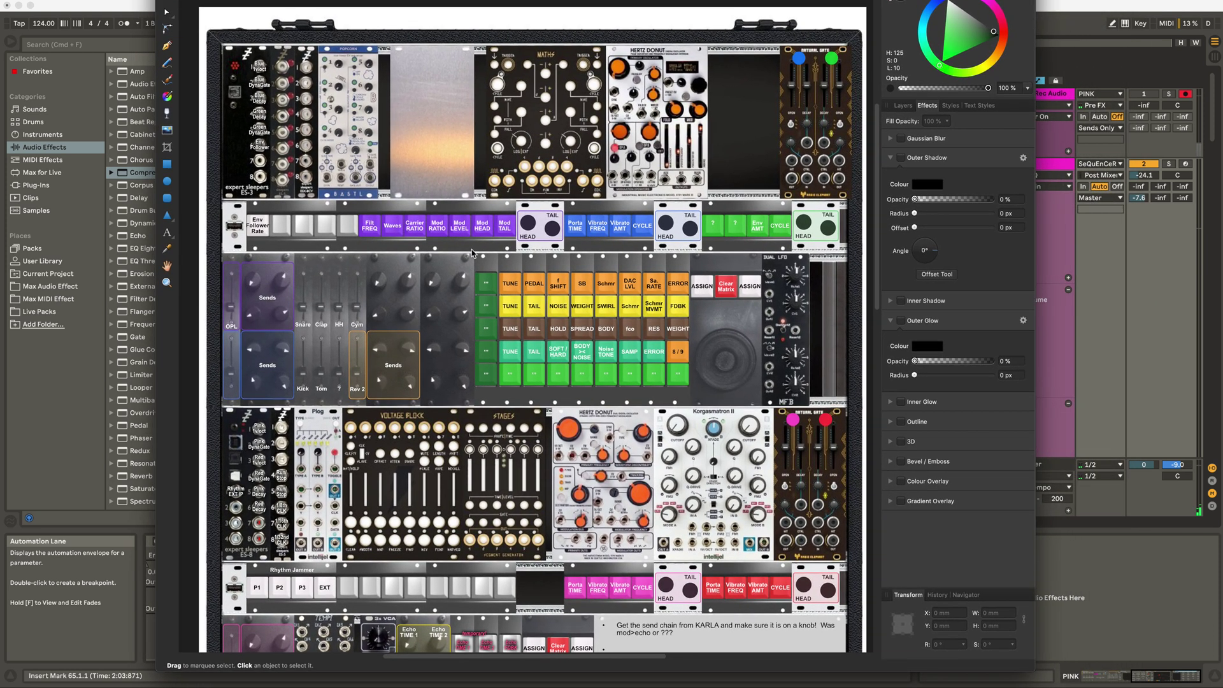
pyautogui.scroll(-1, 472, 253)
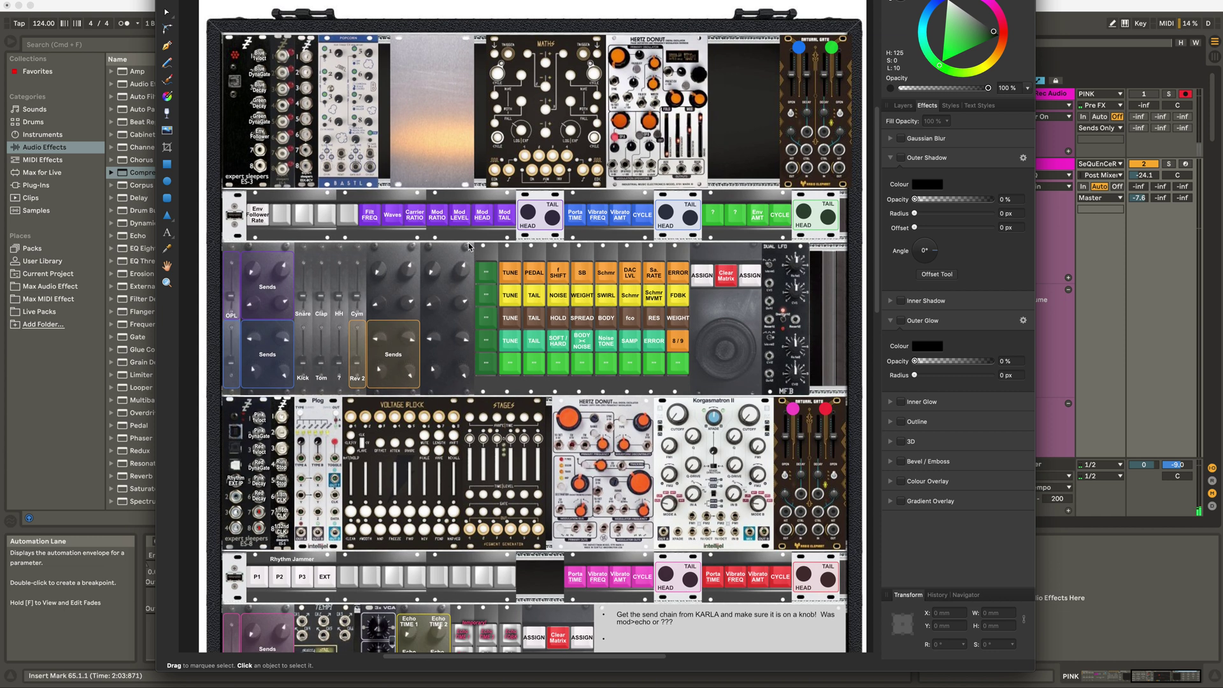
pyautogui.scroll(-10, 467, 248)
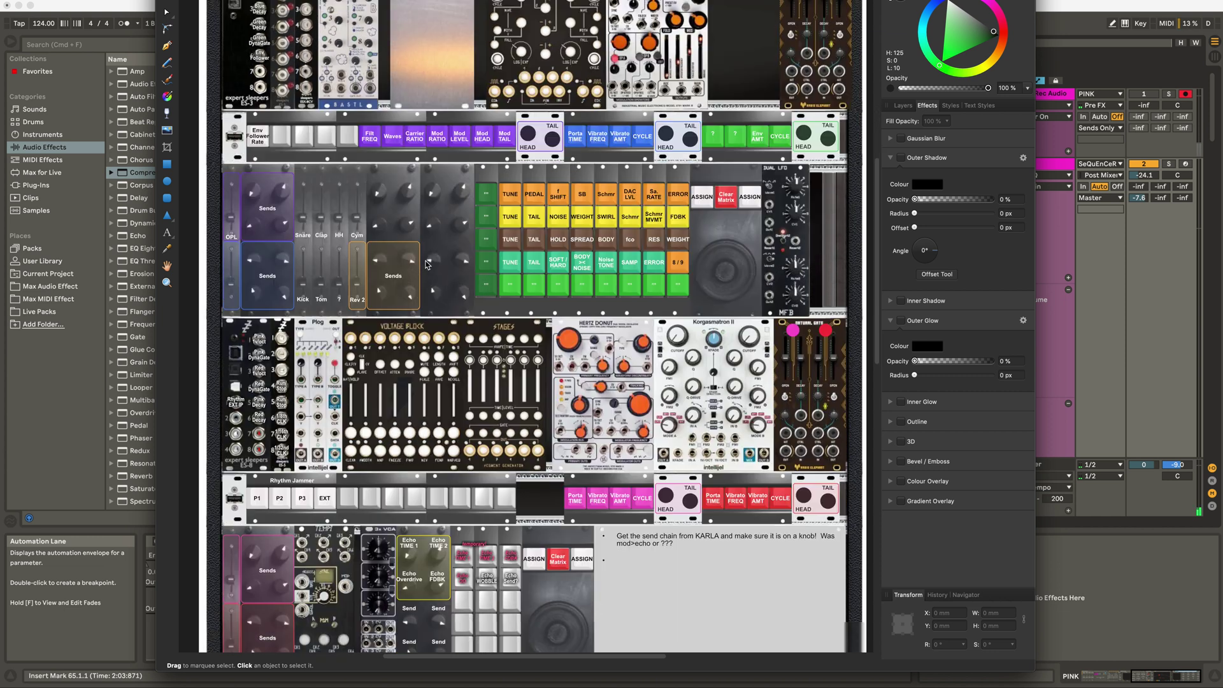
pyautogui.scroll(10, 426, 258)
pyautogui.scroll(-5, 671, 267)
pyautogui.scroll(4, 471, 265)
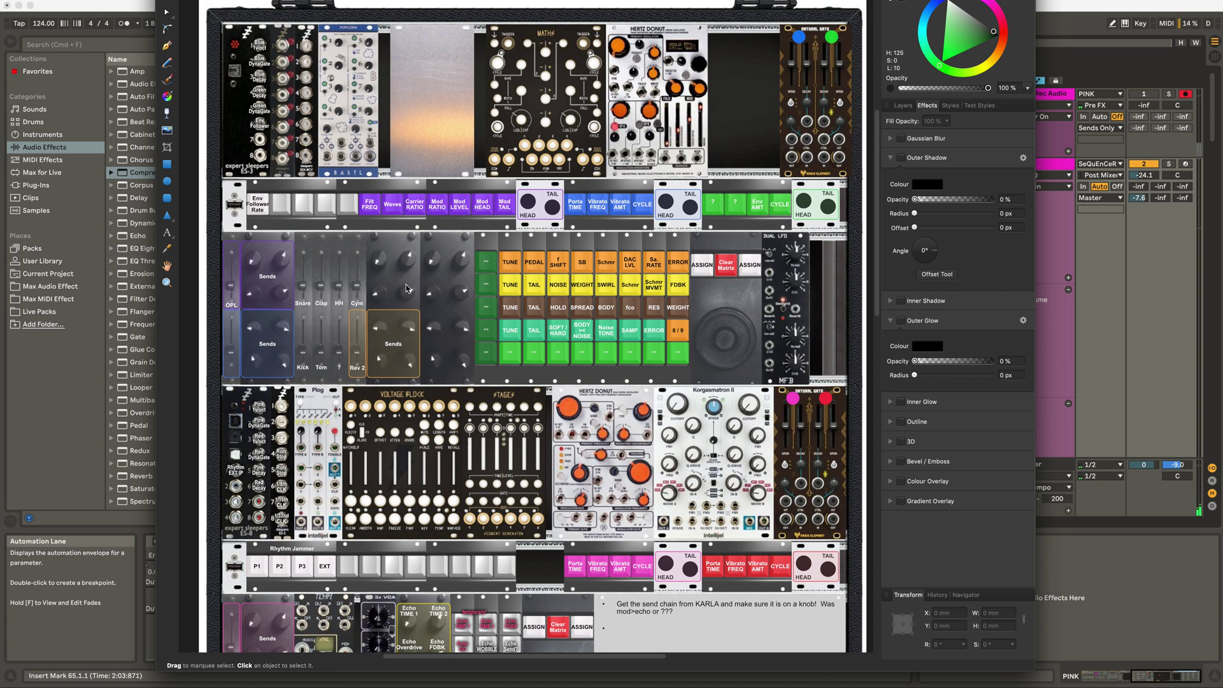
pyautogui.scroll(-5, 474, 427)
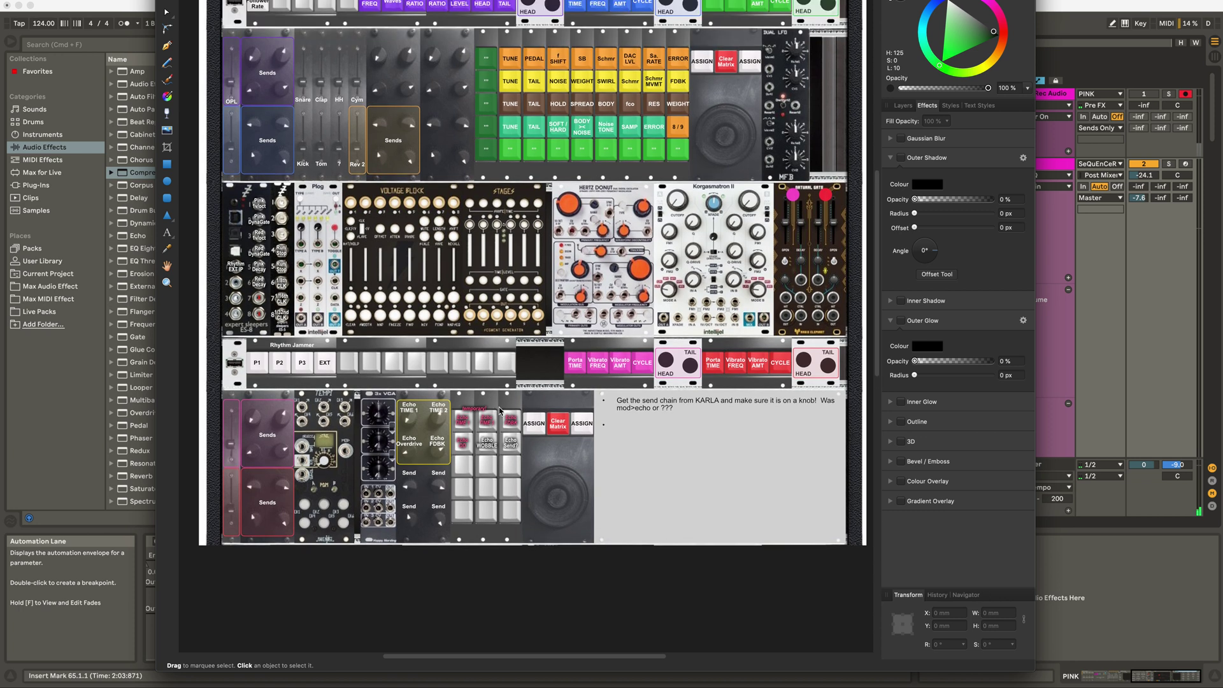
pyautogui.scroll(6, 490, 422)
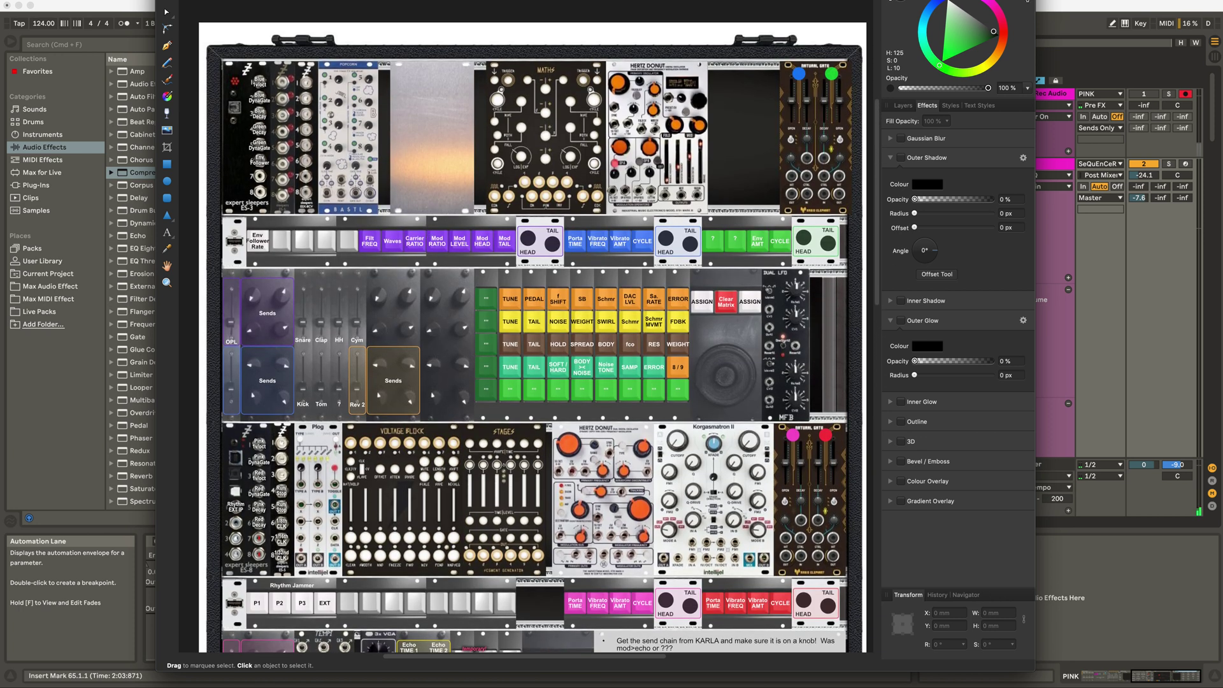
# - Return to Ableton Live, hide the PINK track's additional automation lanes and reduce the track's height in the arrangement
pyautogui.click(1040, 6)
pyautogui.click(407, 104)
pyautogui.moveTo(407, 104); pyautogui.dragTo(397, 105)
pyautogui.scroll(-5, 583, 220)
pyautogui.scroll(5, 583, 223)
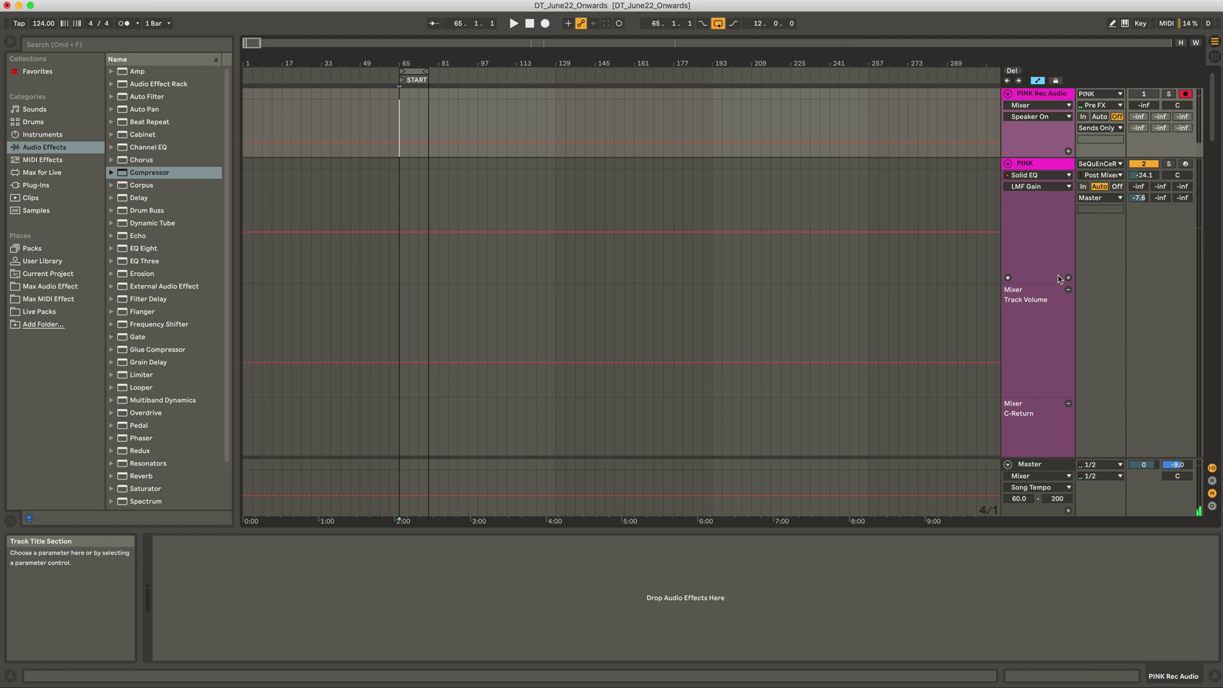
pyautogui.click(1008, 279)
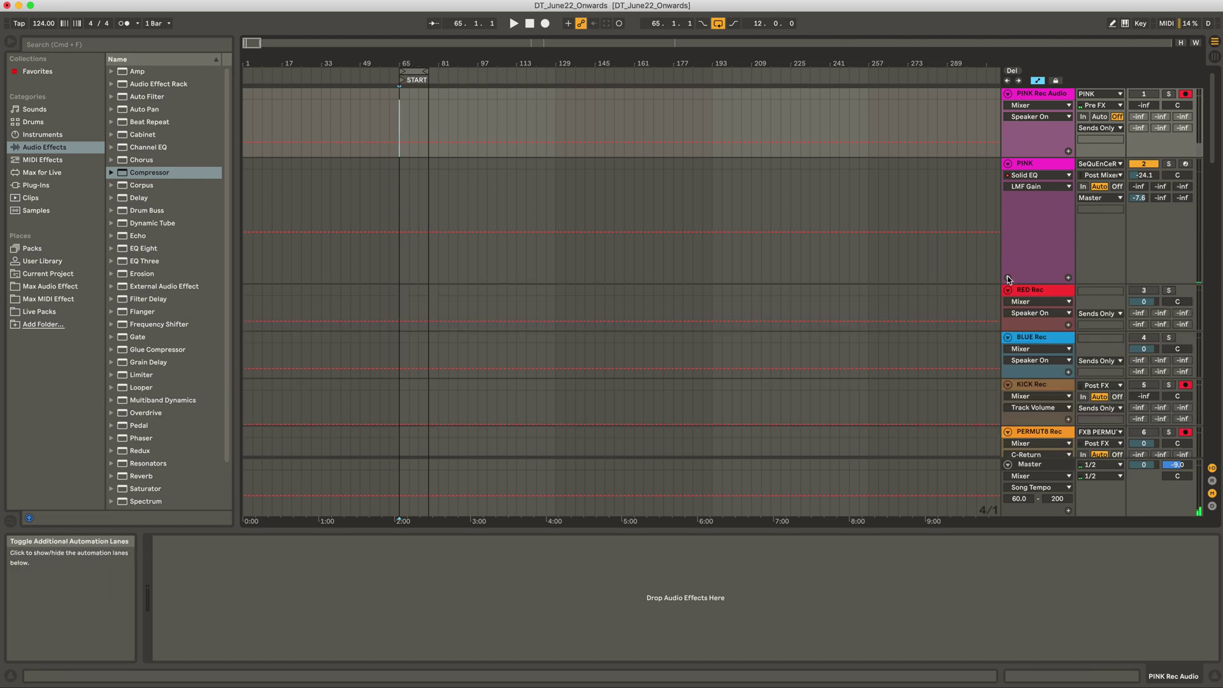
pyautogui.moveTo(1018, 281); pyautogui.dragTo(1019, 225)
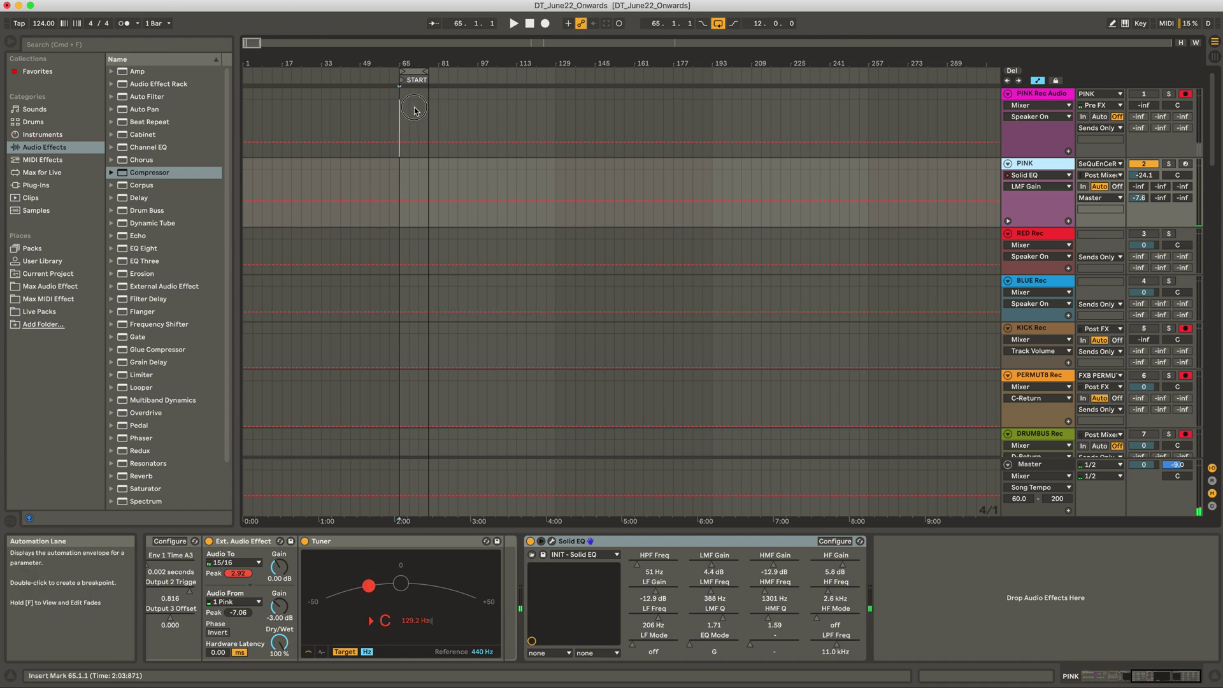
# - Extend the arrangement loop starting at bar 65 to a length of 72 bars
pyautogui.moveTo(403, 109); pyautogui.dragTo(428, 110)
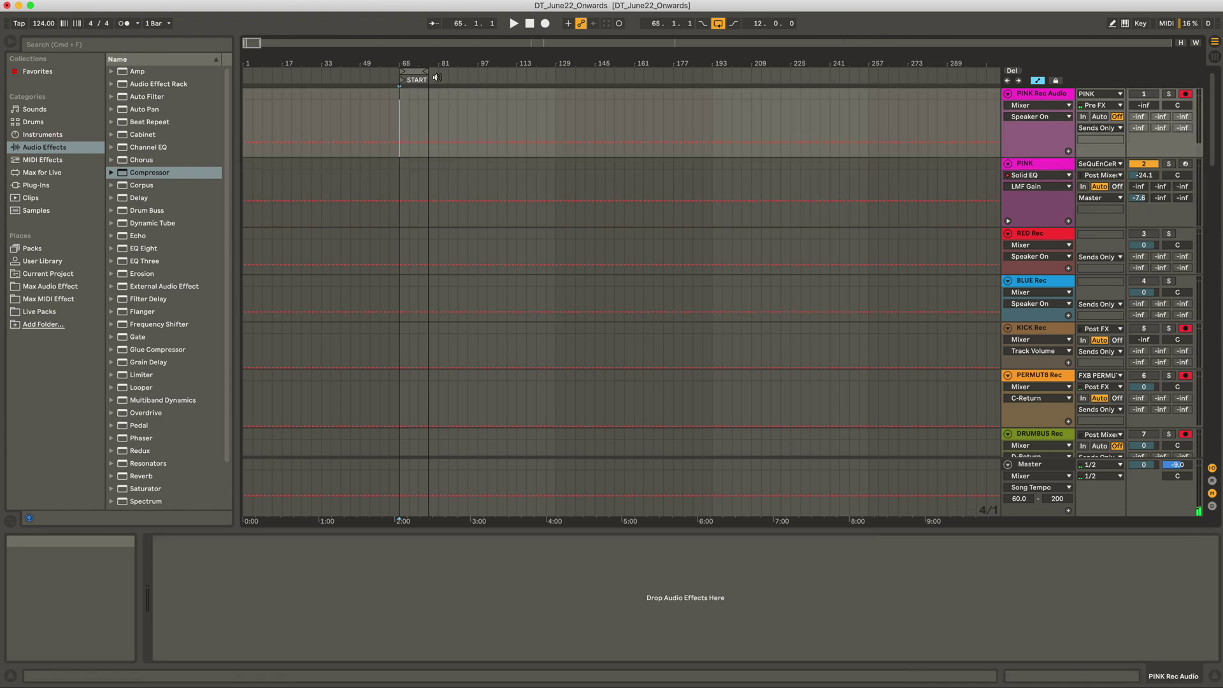
pyautogui.moveTo(426, 72); pyautogui.dragTo(555, 40)
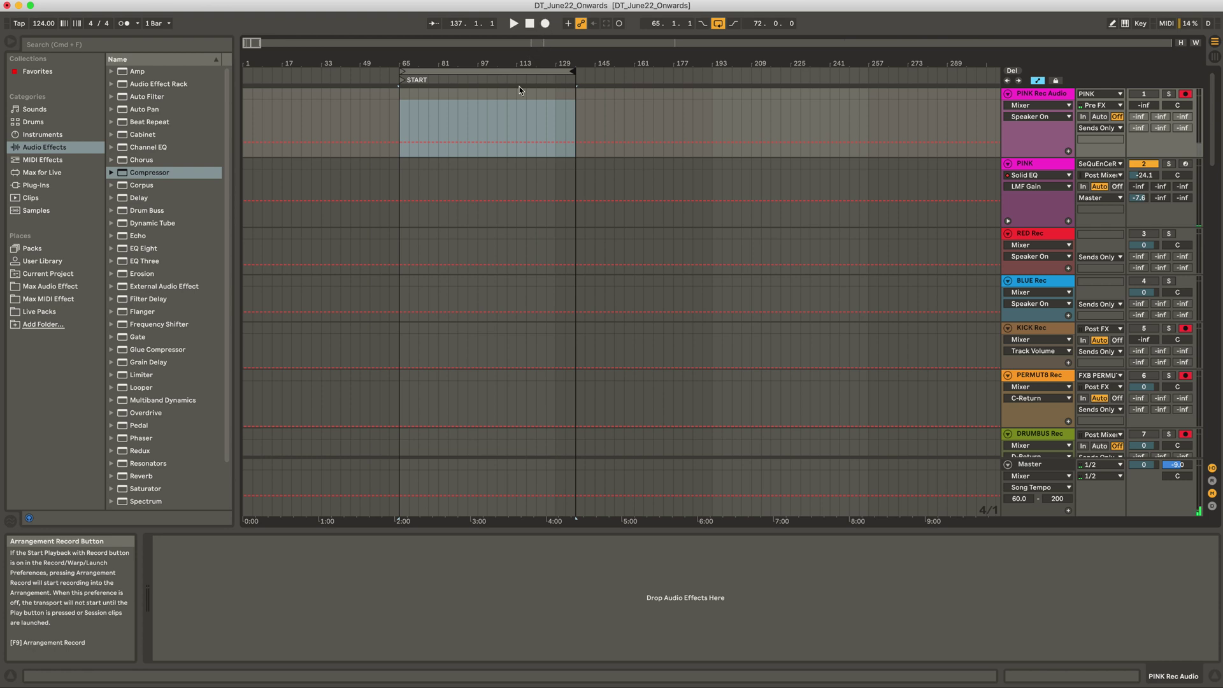
# - Switch to the Session View and inspect the PINK track's device chain from RE Voice Control through Solid EQ
pyautogui.press('Tab')
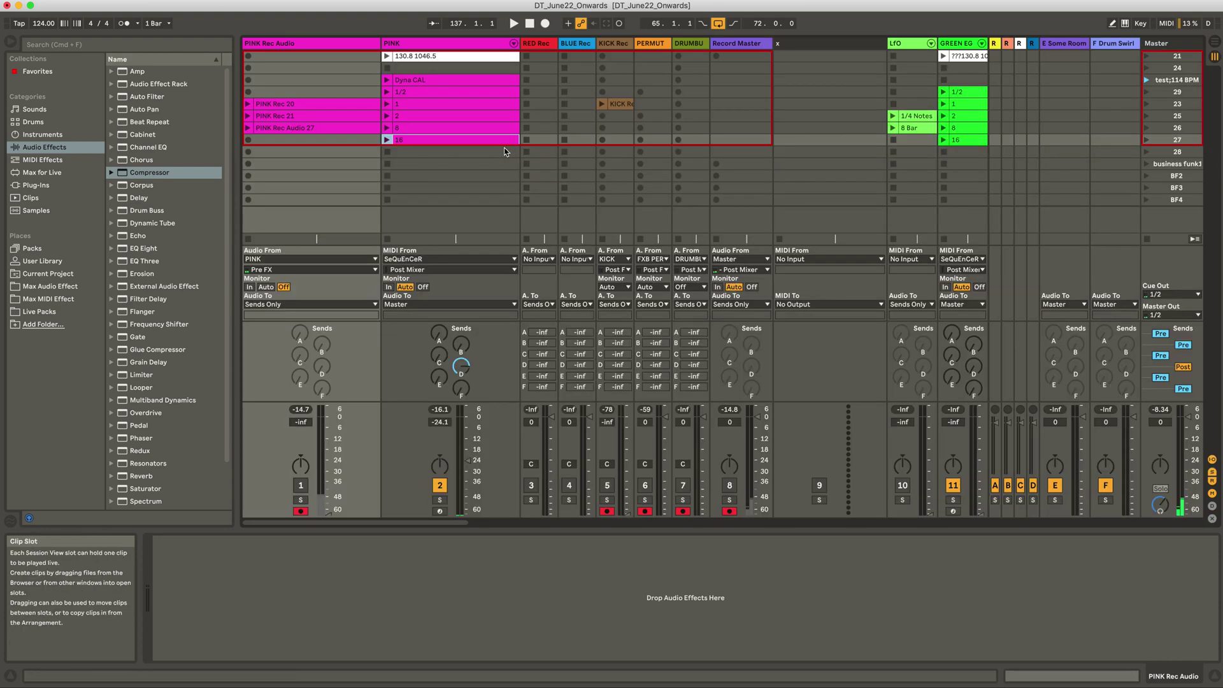
pyautogui.click(410, 43)
pyautogui.hscroll(-10, 517, 538)
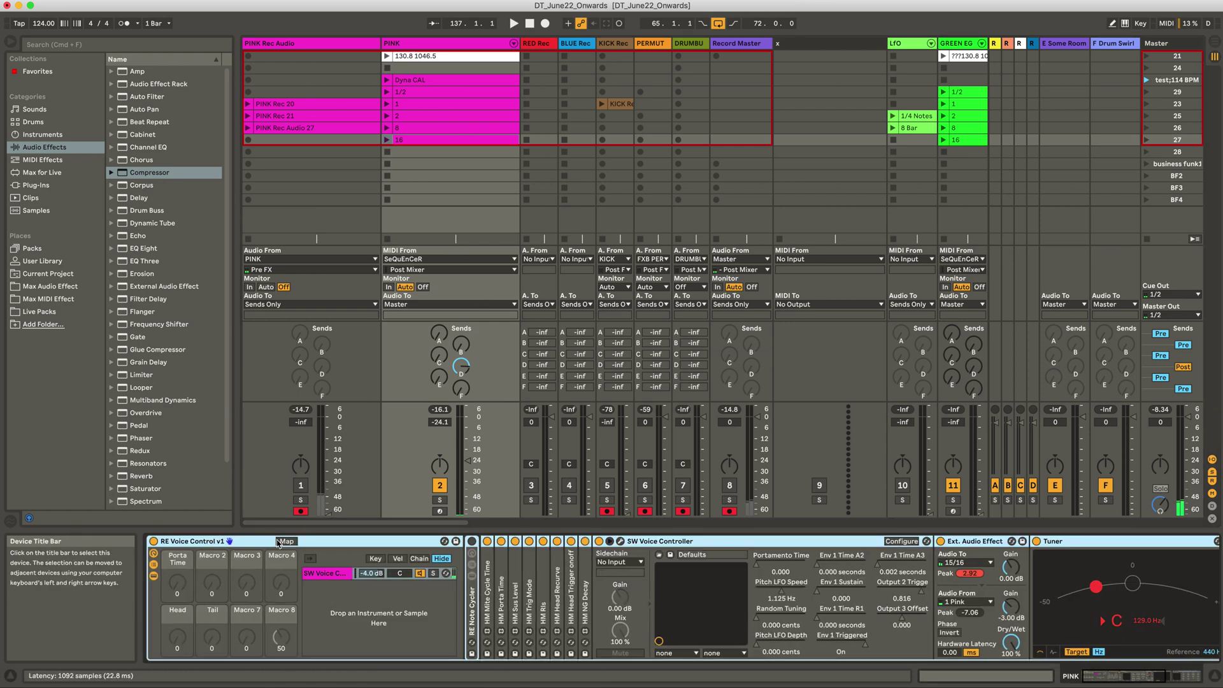
pyautogui.hscroll(5, 766, 545)
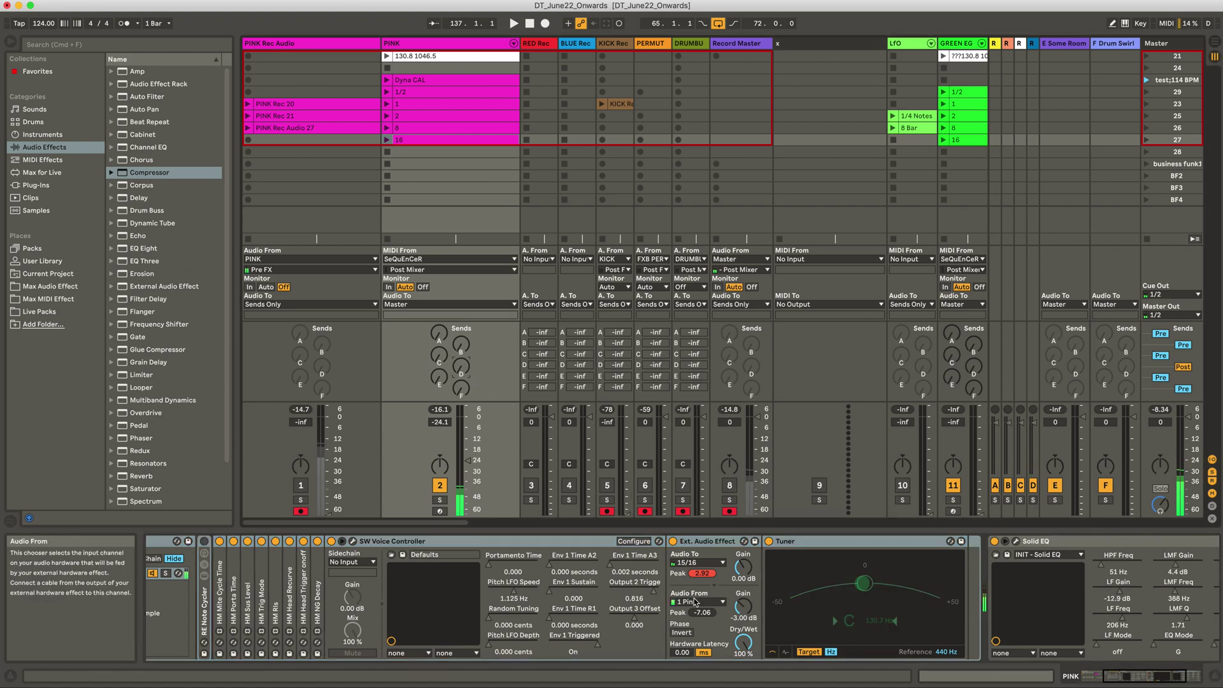
# - Launch the Dyna CAL clip on the PINK track and open its note editor
pyautogui.click(386, 80)
pyautogui.click(425, 81)
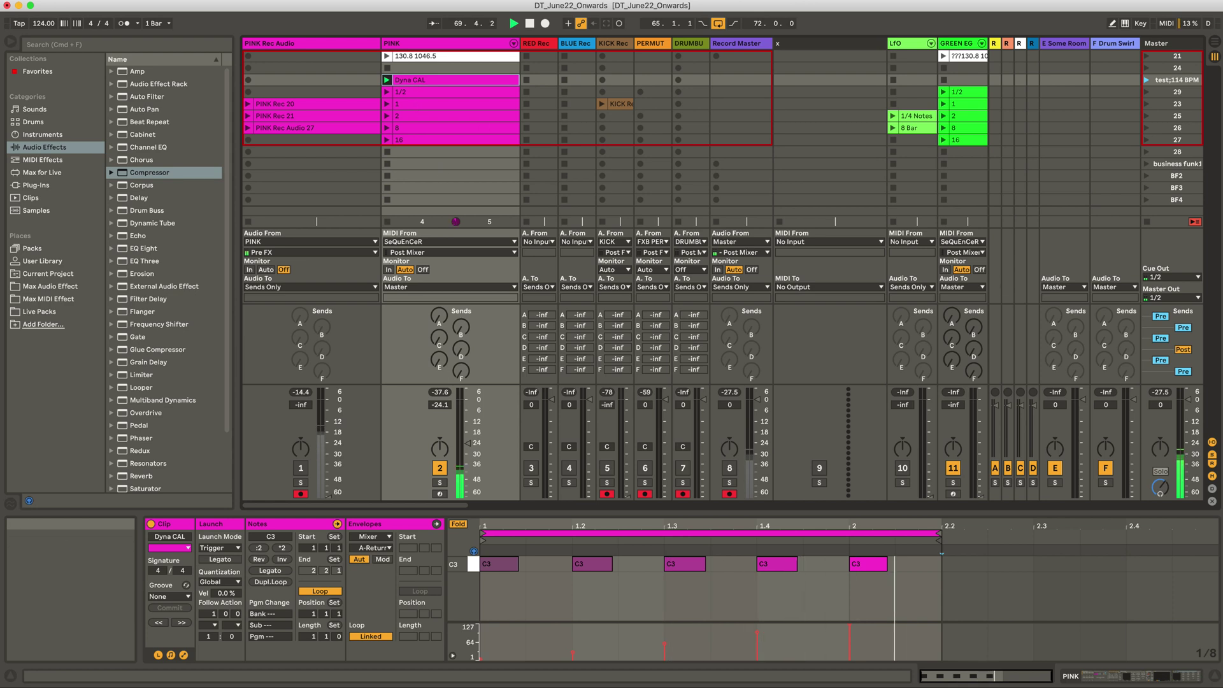
# - Switch to the rack layout drawing to examine the Expert Sleepers, Hertz Donut and matrix rows, and return to Ableton Live
pyautogui.press('super+Tab')
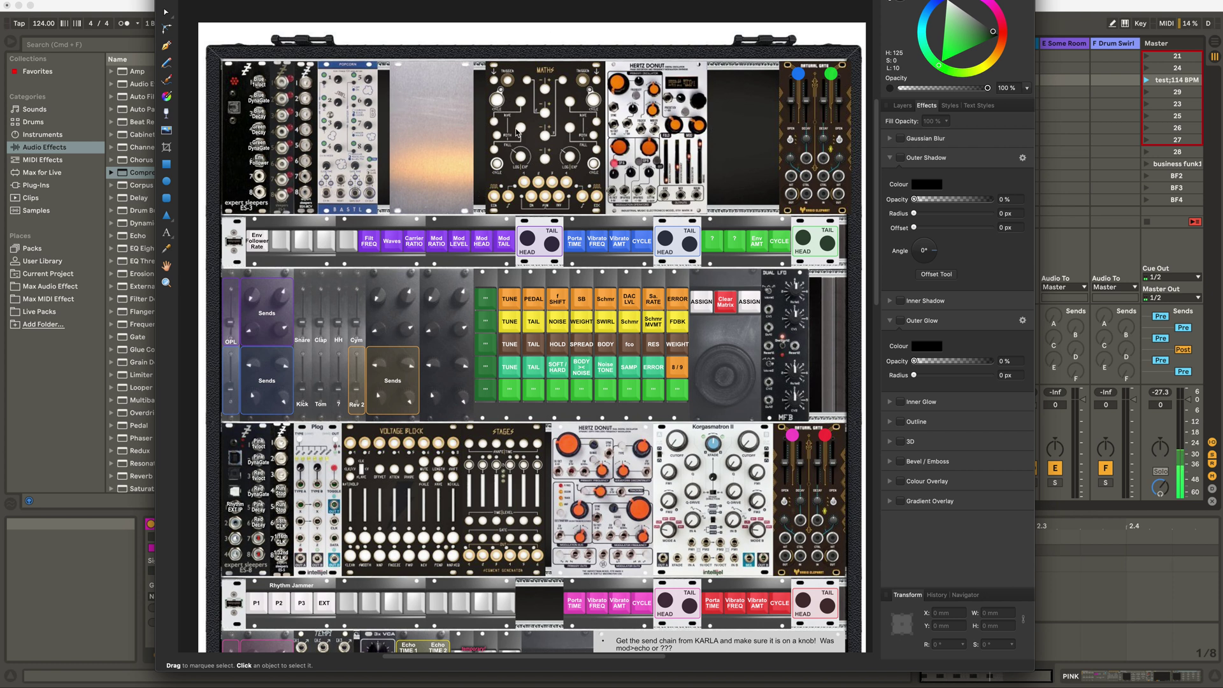
pyautogui.scroll(-1, 750, 177)
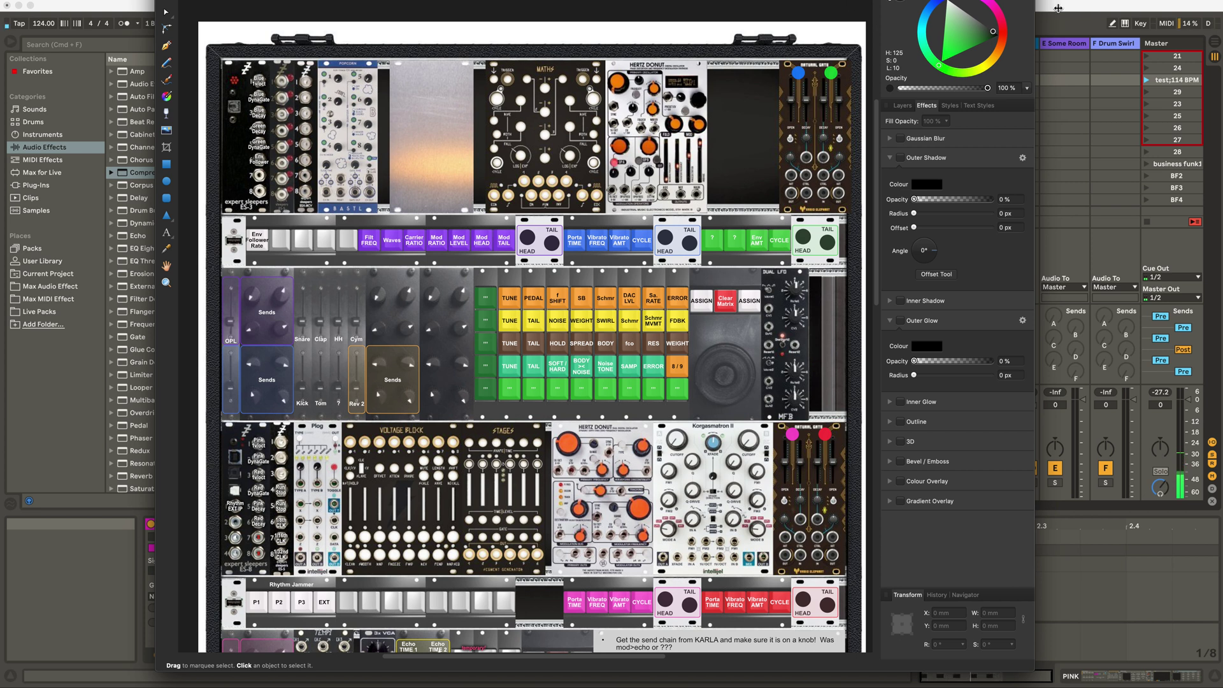
pyautogui.scroll(-3, 817, 149)
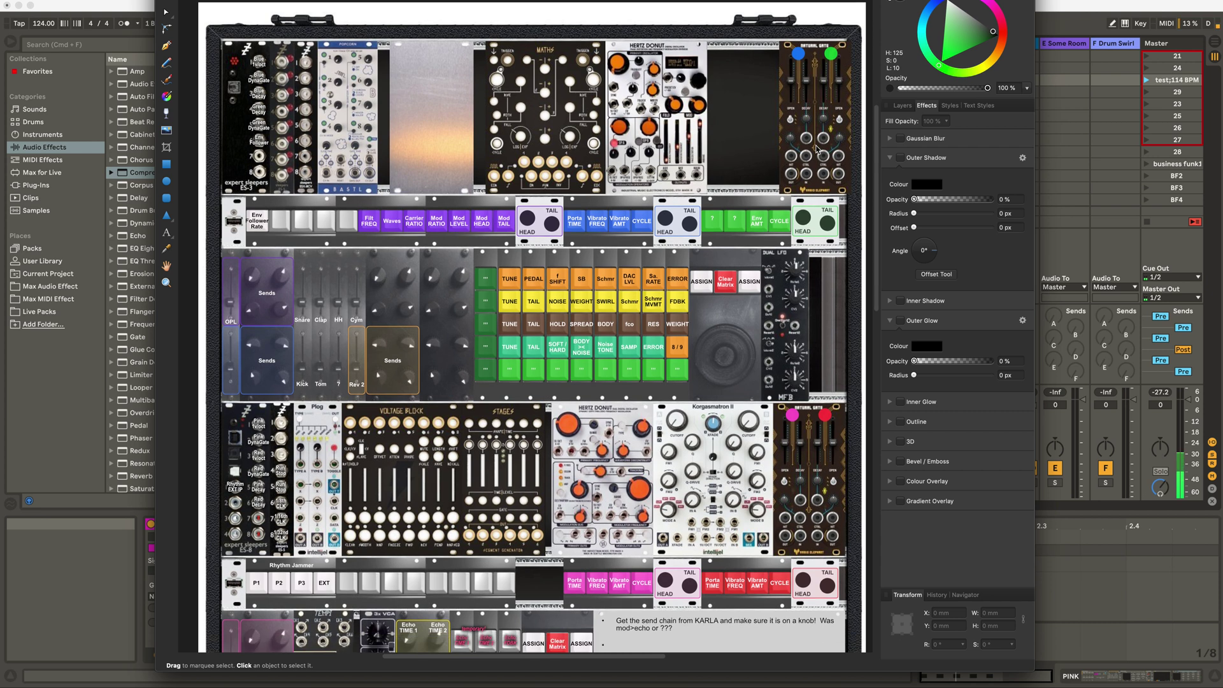
pyautogui.scroll(-3, 817, 149)
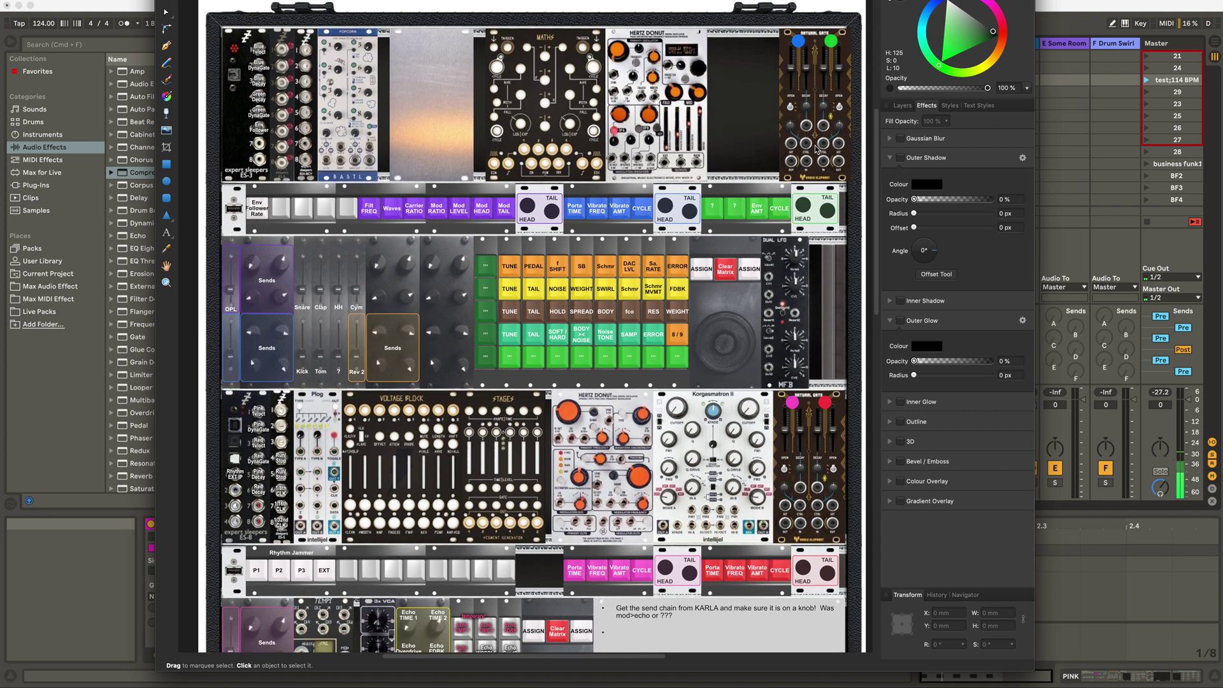
pyautogui.scroll(3, 817, 149)
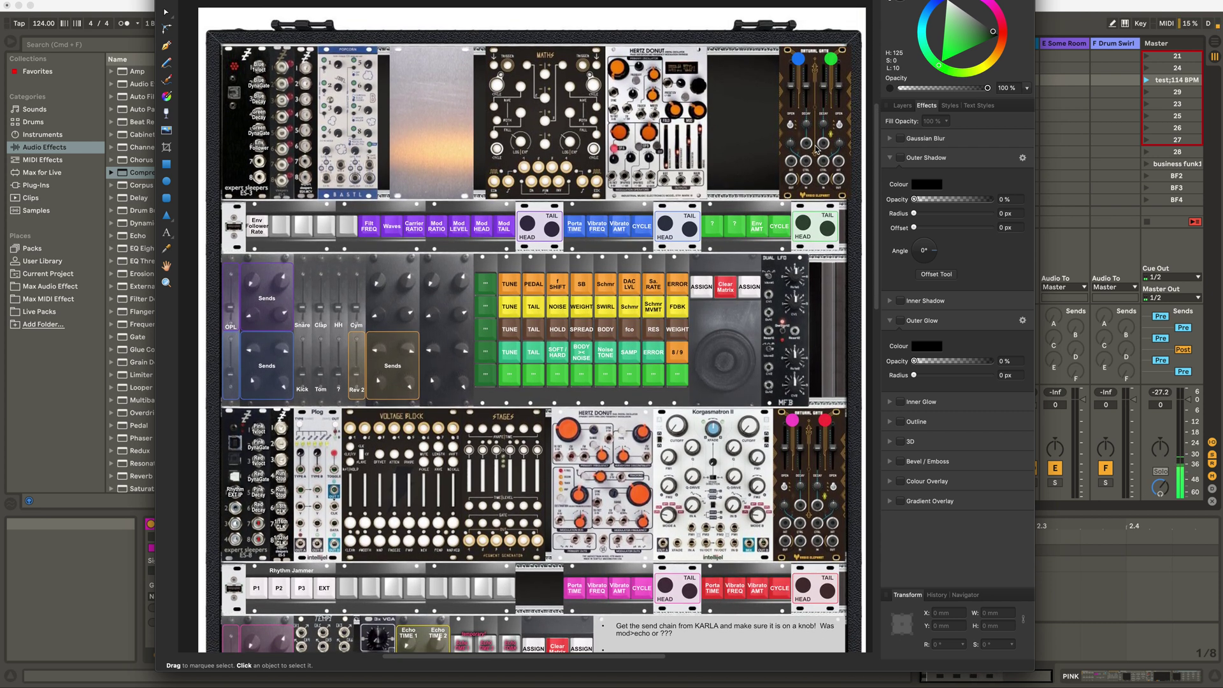
pyautogui.scroll(-2, 817, 149)
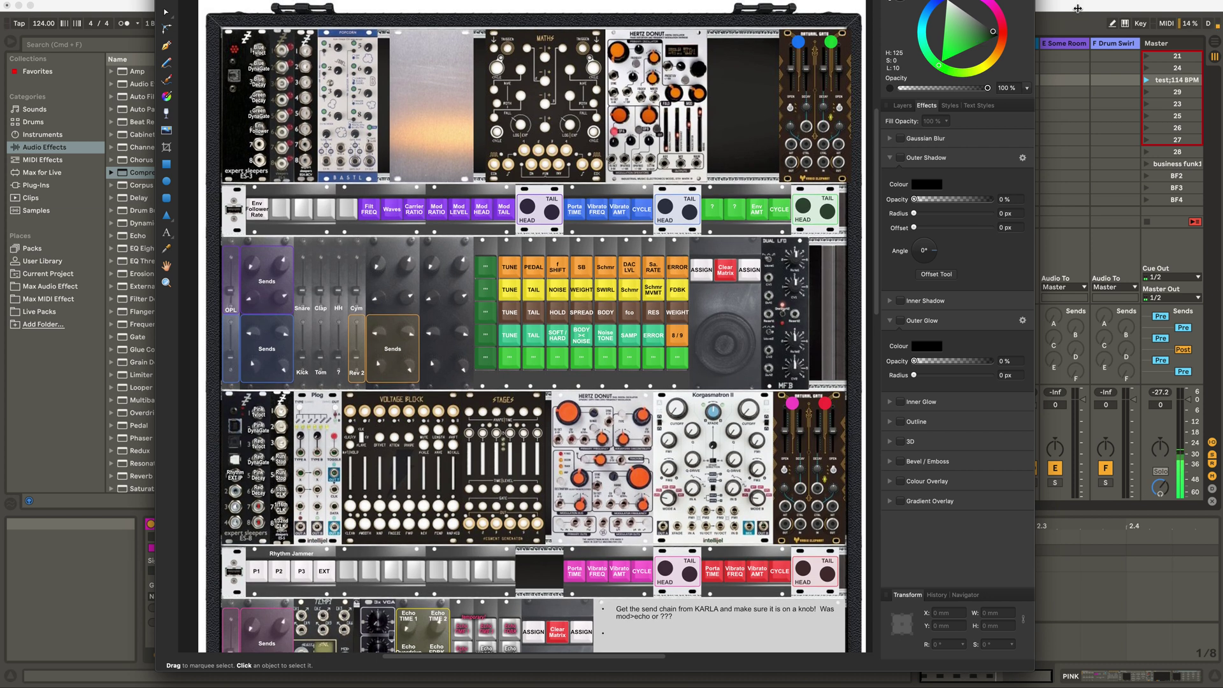
pyautogui.click(1060, 4)
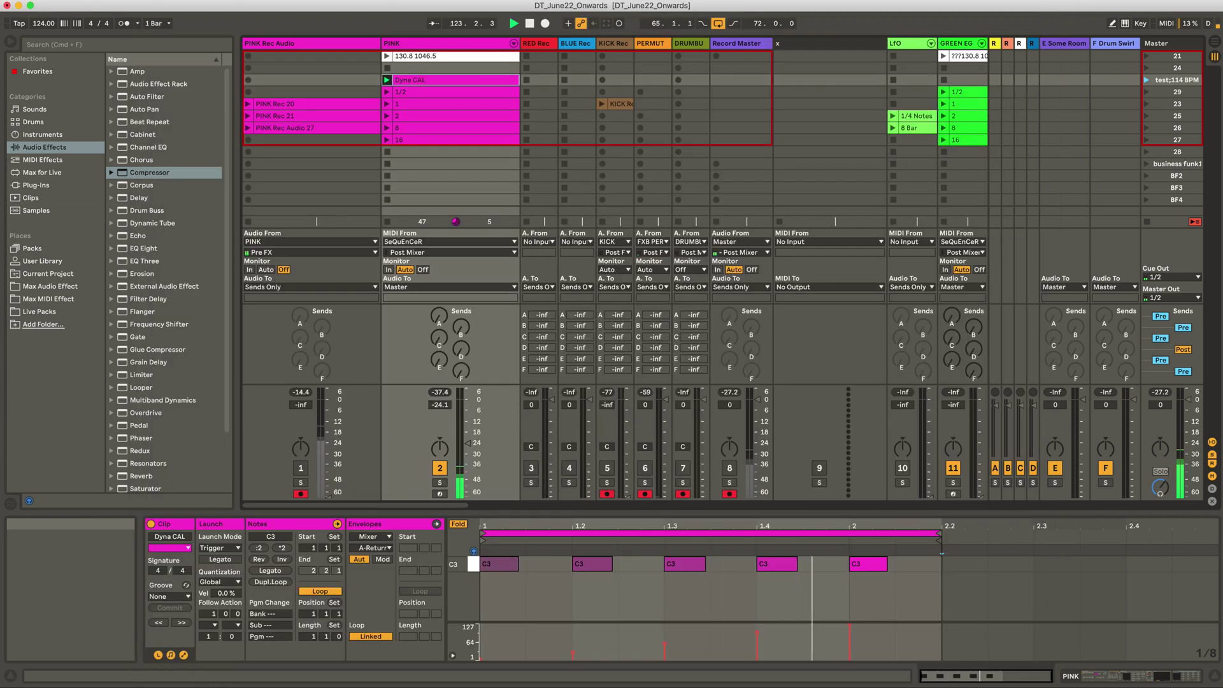
pyautogui.press('super+Tab')
pyautogui.scroll(-5, 541, 318)
pyautogui.scroll(6, 522, 322)
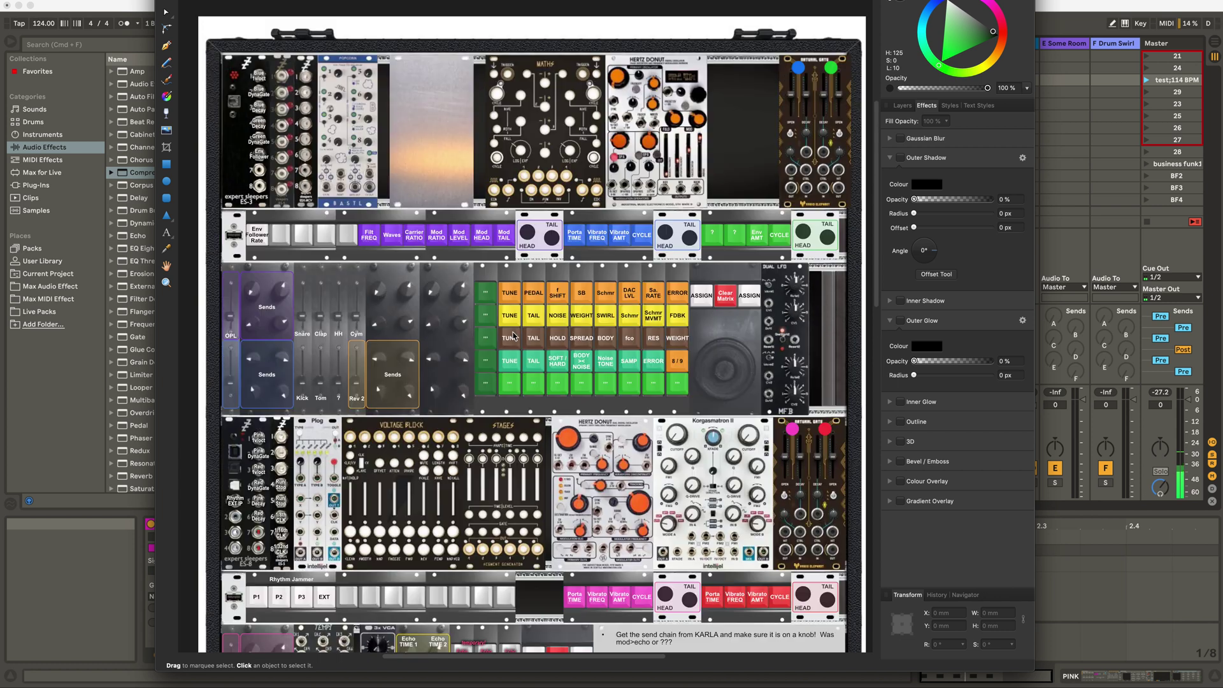
pyautogui.scroll(-2, 445, 286)
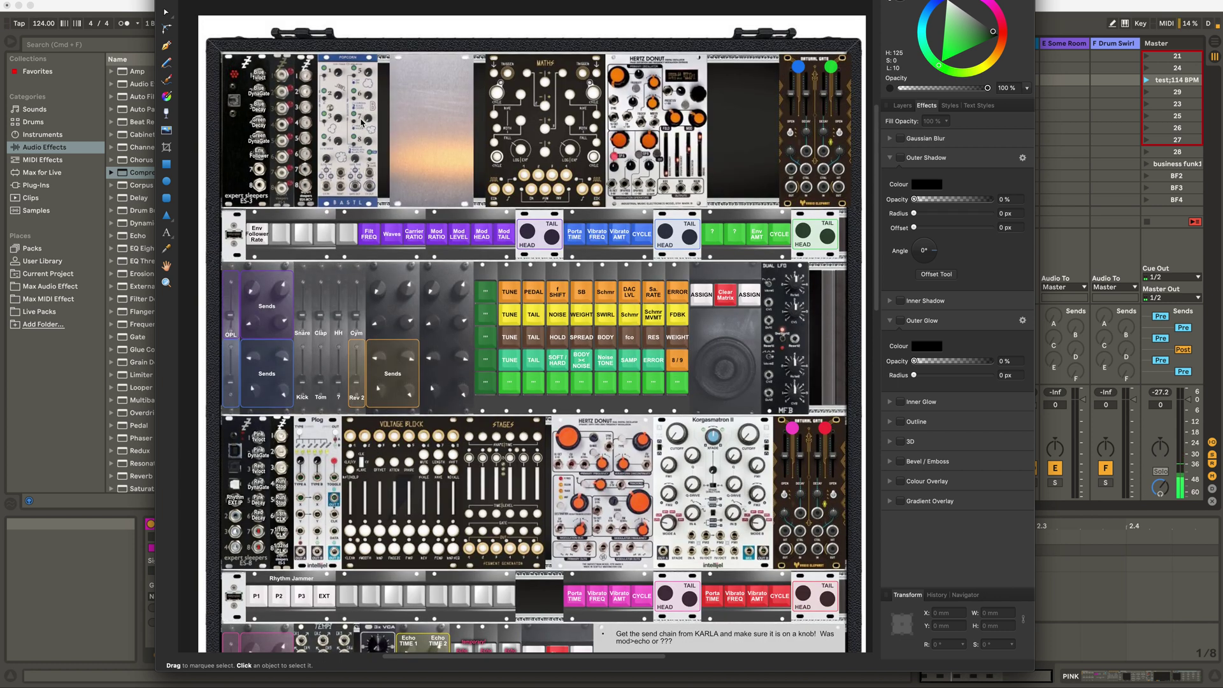
pyautogui.scroll(1, 357, 191)
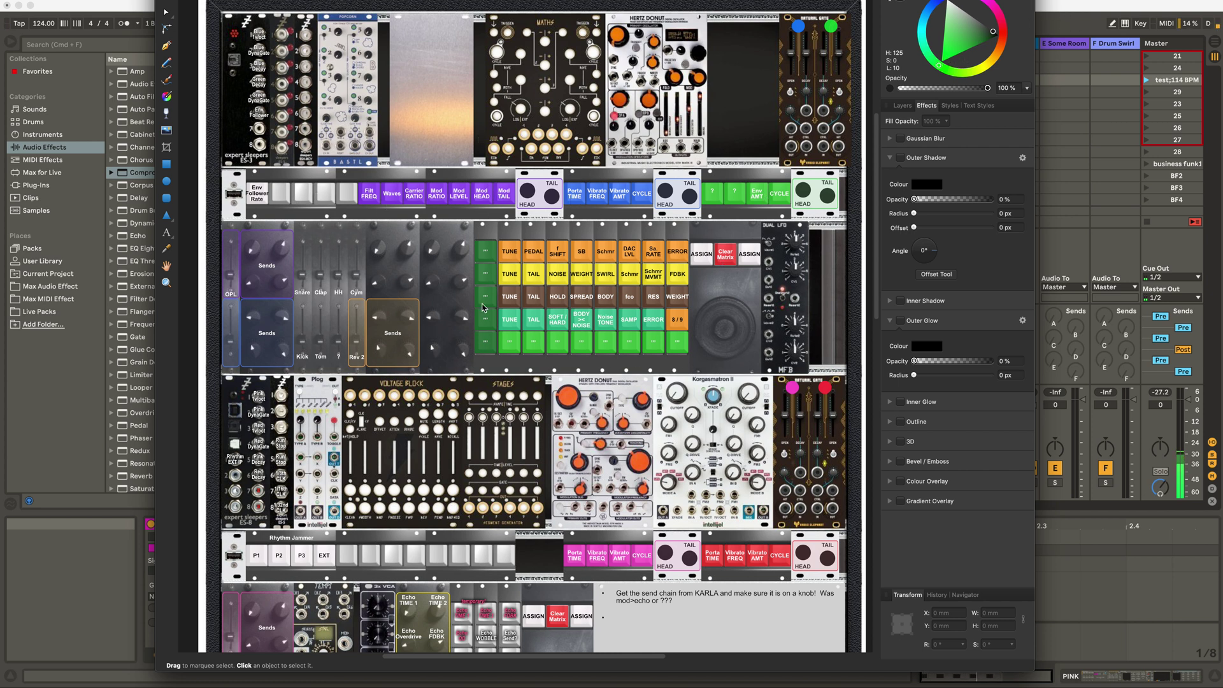
pyautogui.click(1051, 9)
pyautogui.press('super+Tab')
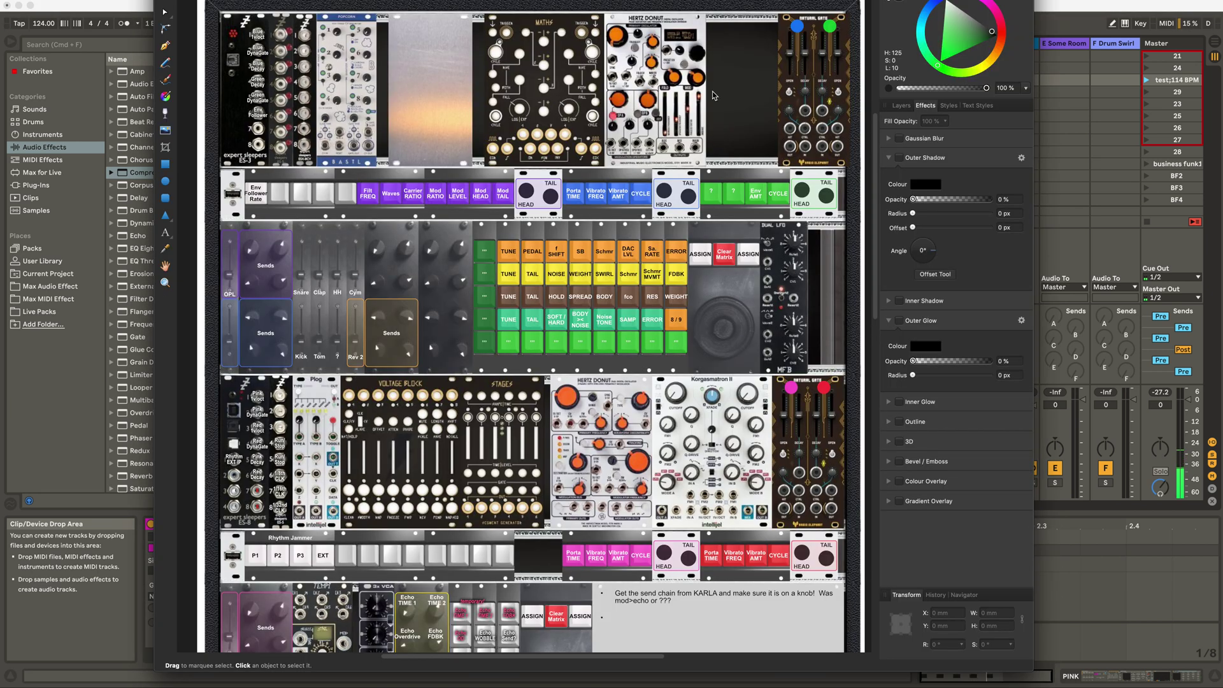
pyautogui.click(1067, 12)
# - Show the PINK track's devices around Ext. Audio Effect and Tuner, and select the PINK Rec Audio track
pyautogui.click(415, 44)
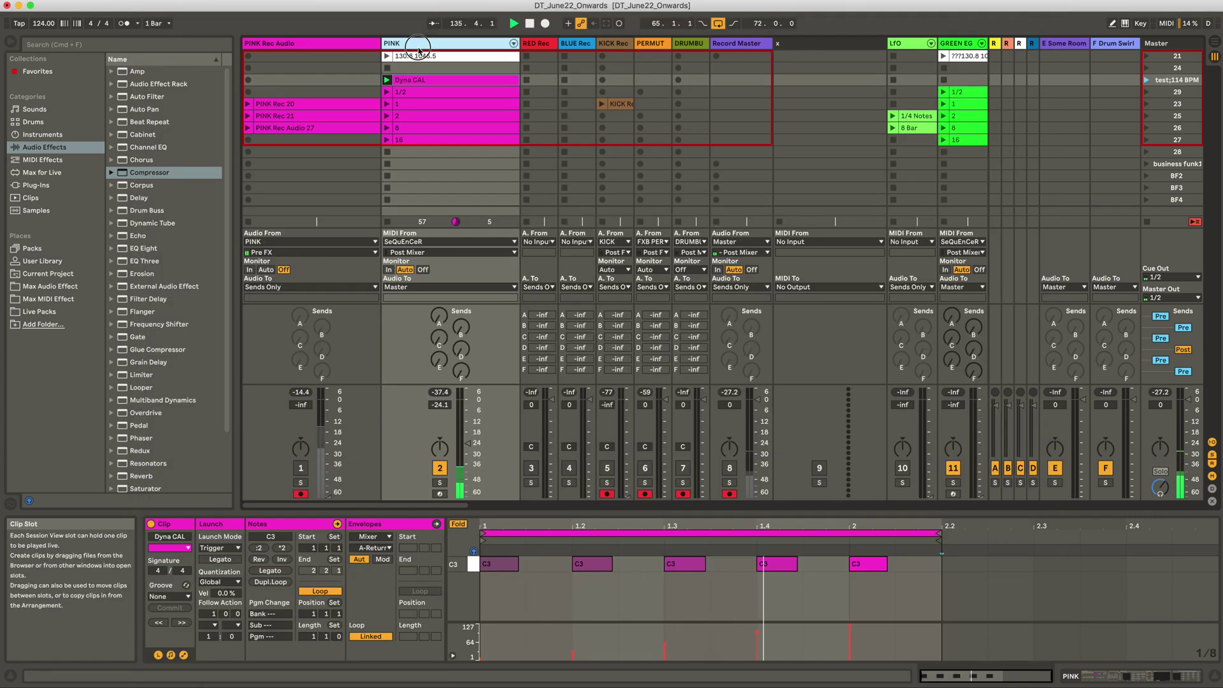
pyautogui.click(450, 188)
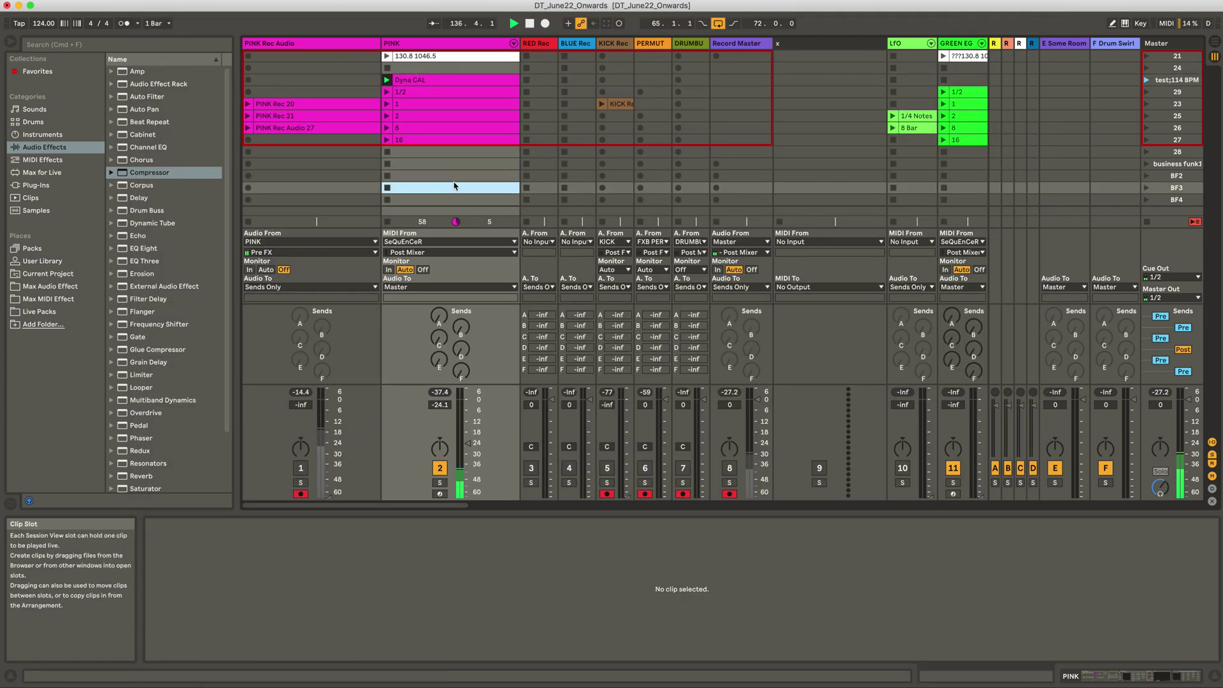
pyautogui.moveTo(443, 67); pyautogui.dragTo(436, 141)
pyautogui.click(437, 164)
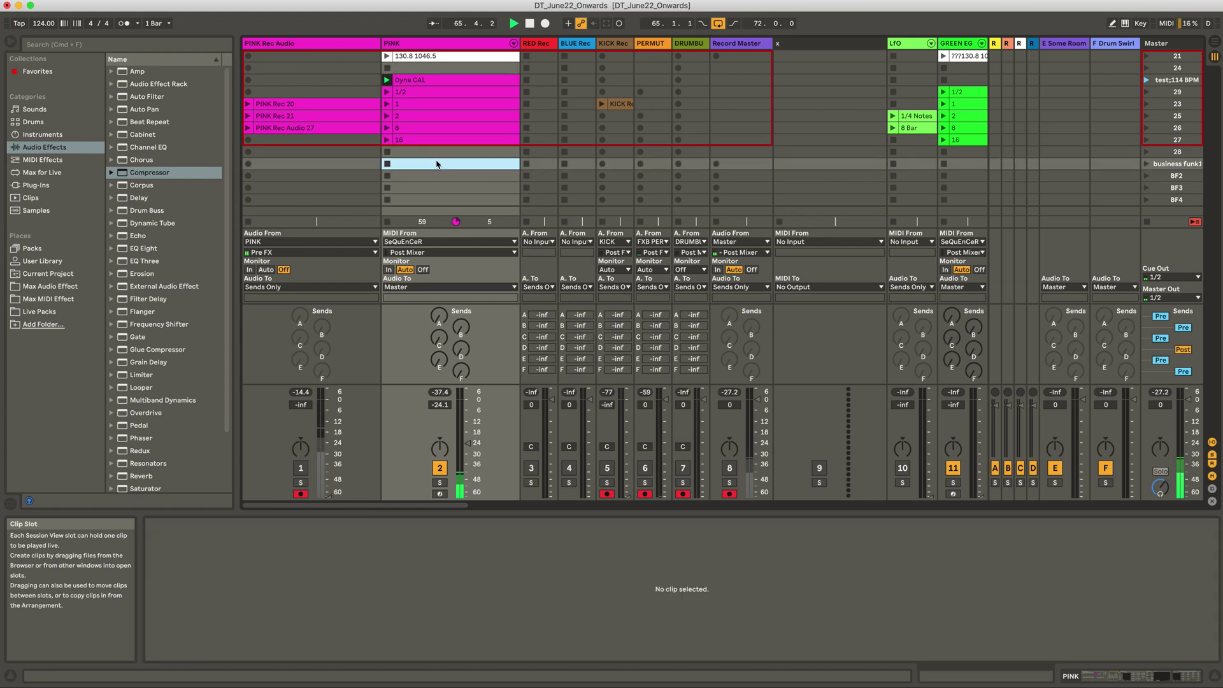
pyautogui.click(444, 52)
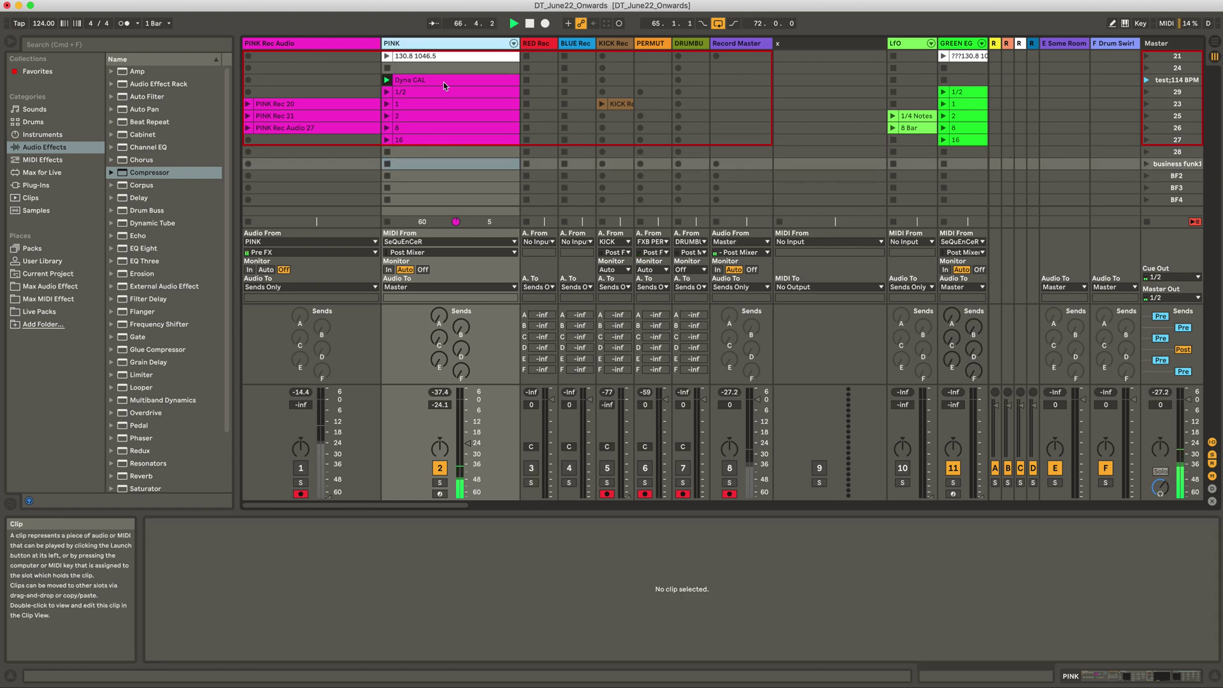
pyautogui.hotkey('shift', 'Tab')
pyautogui.hscroll(5, 672, 593)
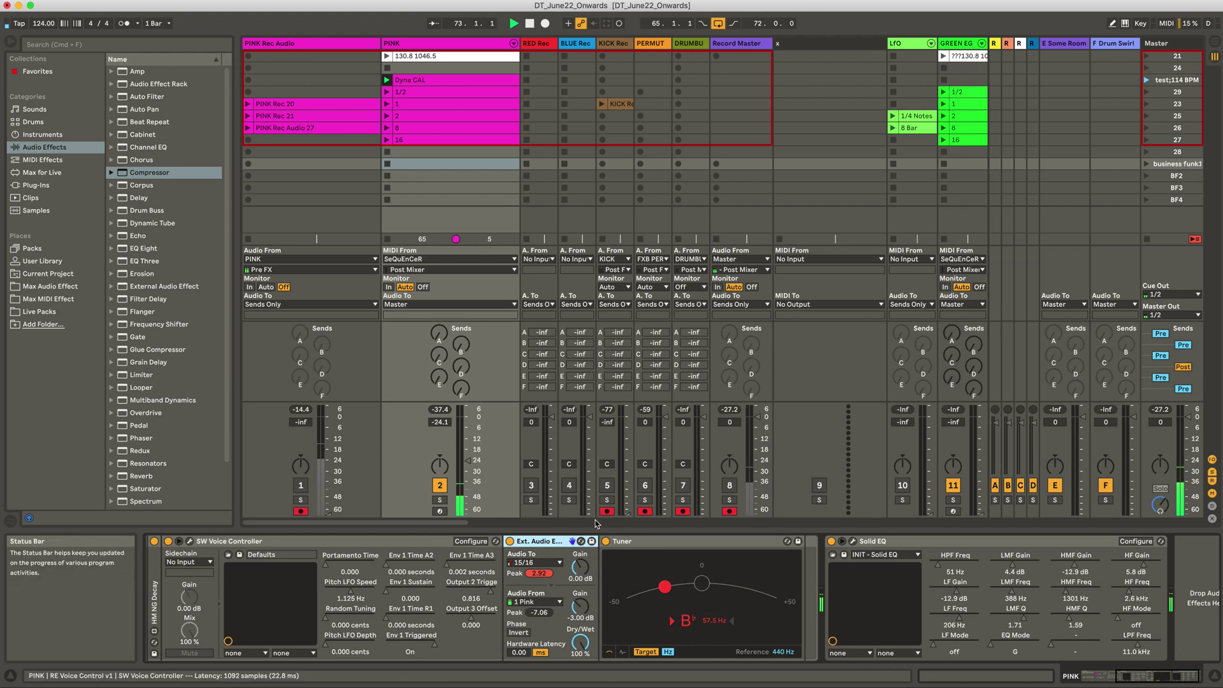
pyautogui.click(301, 276)
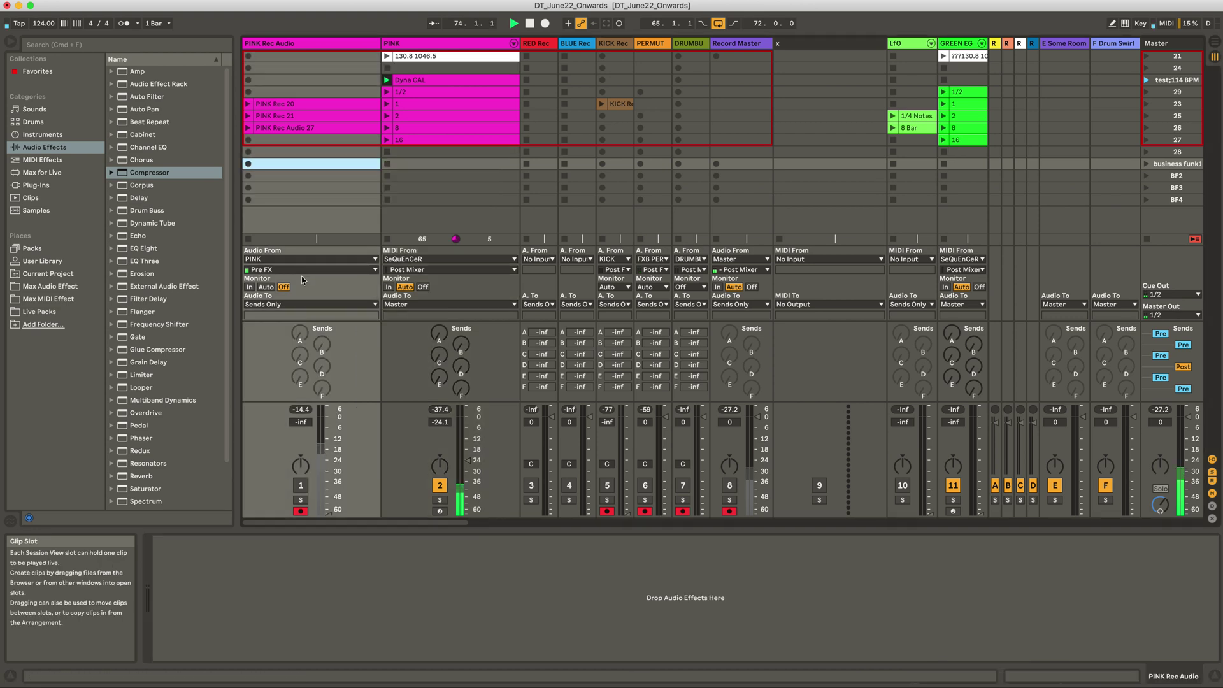
# - Record the PINK tracks into the Arrangement and stop the recording
pyautogui.moveTo(287, 68); pyautogui.dragTo(301, 181)
pyautogui.click(302, 178)
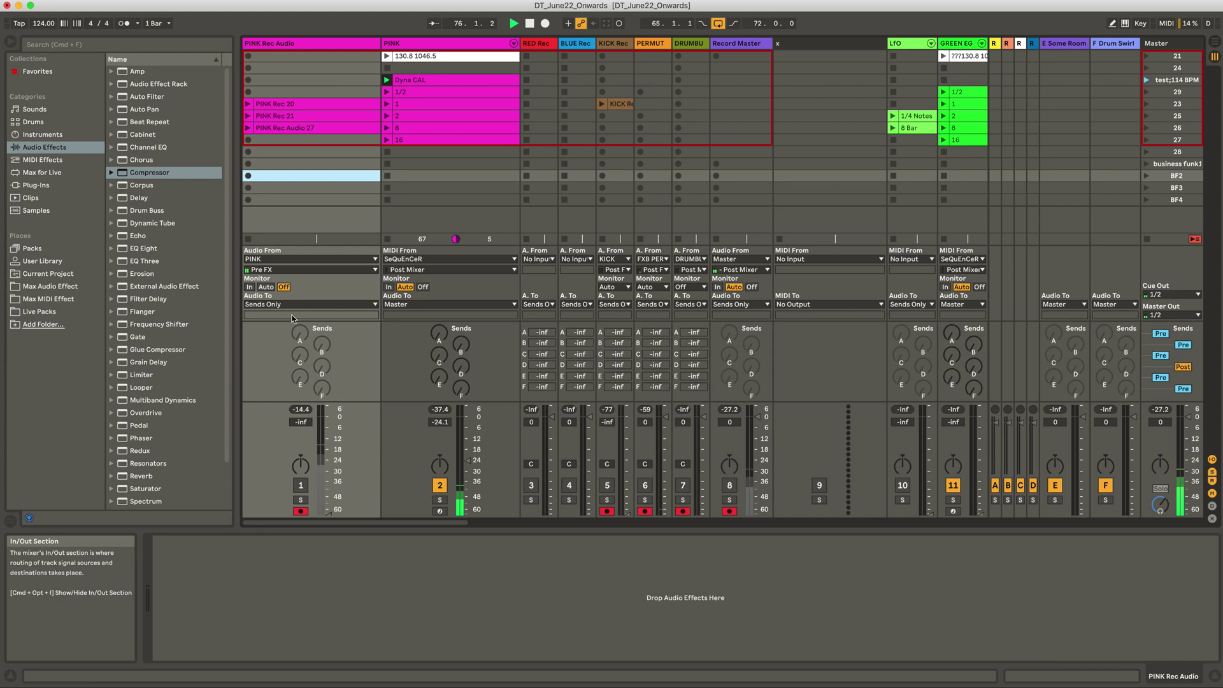
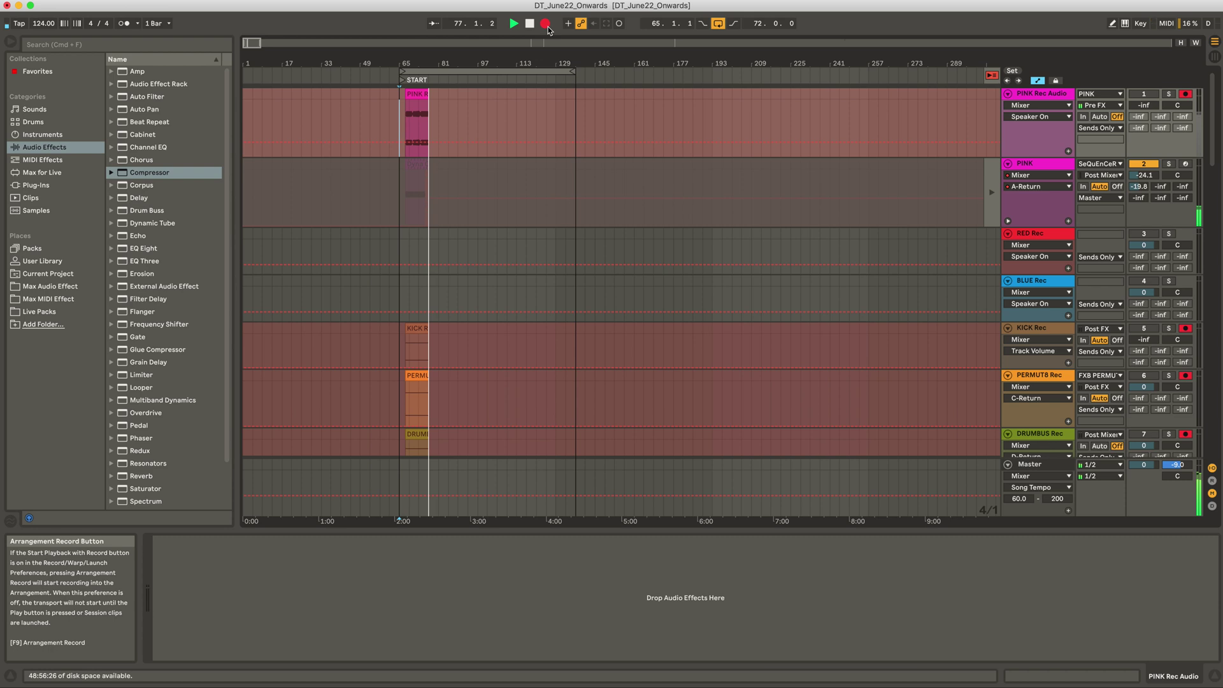
pyautogui.press('space')
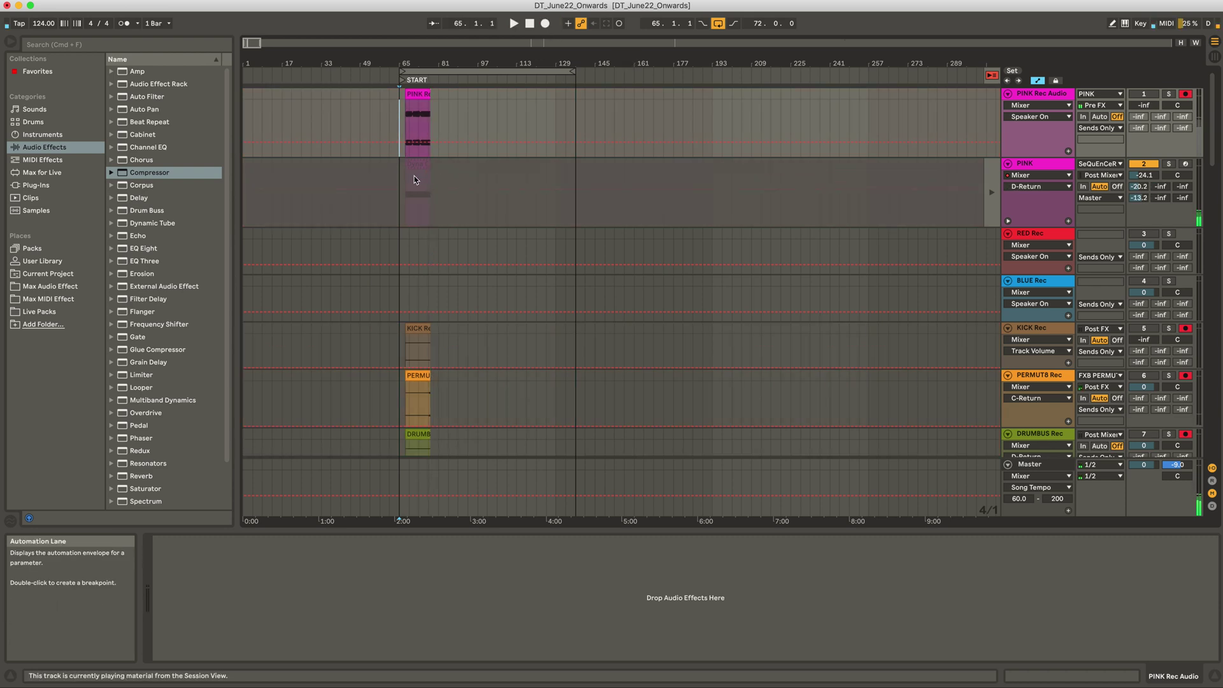
# - Select the PINK track in the Arrangement and show its Mixer A-Return automation lane
pyautogui.click(409, 191)
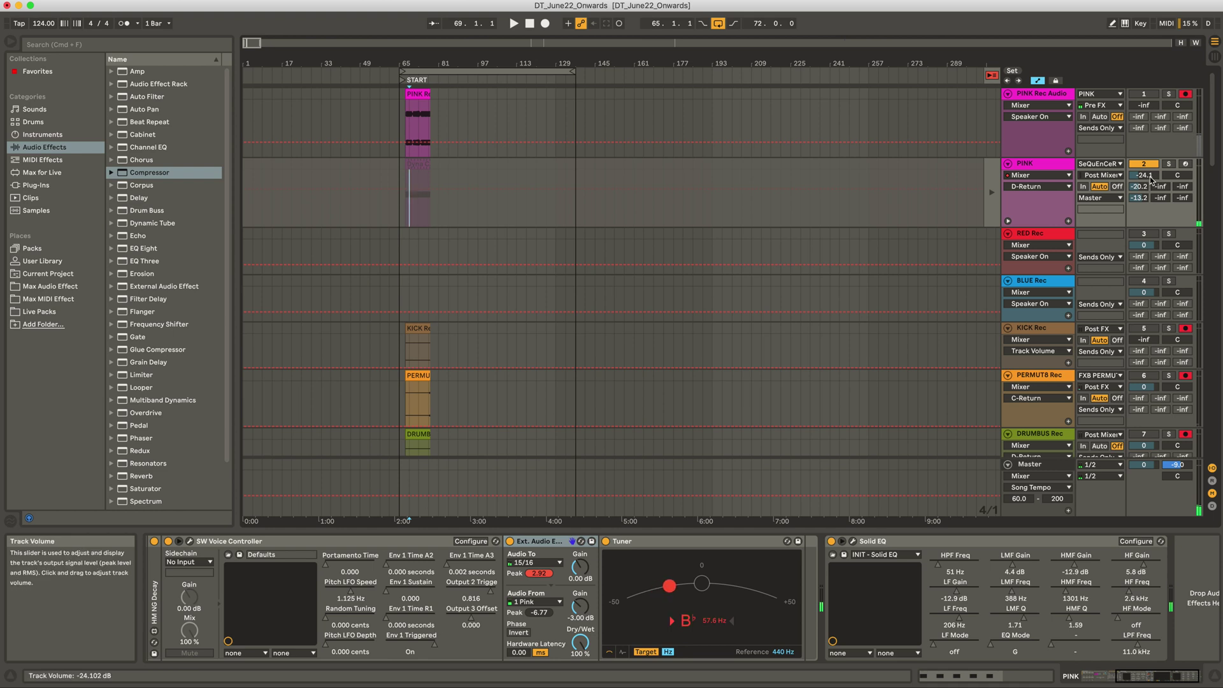
pyautogui.click(1056, 176)
pyautogui.click(1020, 375)
pyautogui.click(1047, 188)
pyautogui.click(1041, 236)
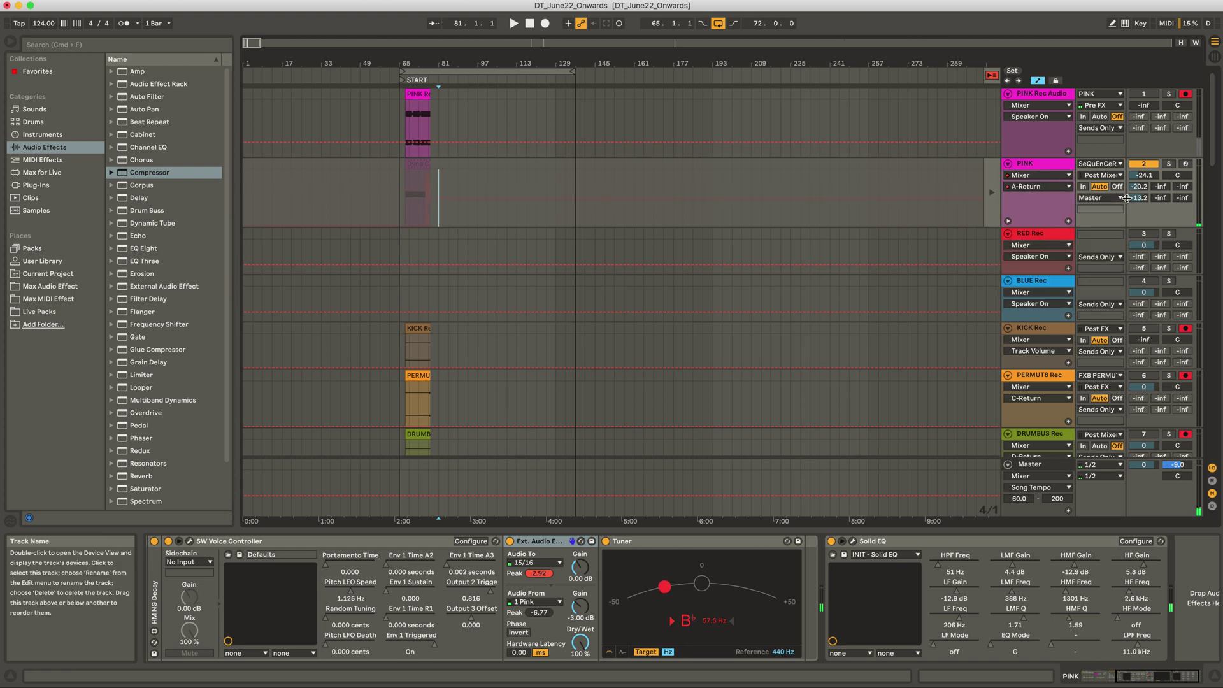
# - Return the PINK track to its recorded Arrangement clip and play the A-Return automation from bar 76
pyautogui.moveTo(421, 76); pyautogui.dragTo(479, 195)
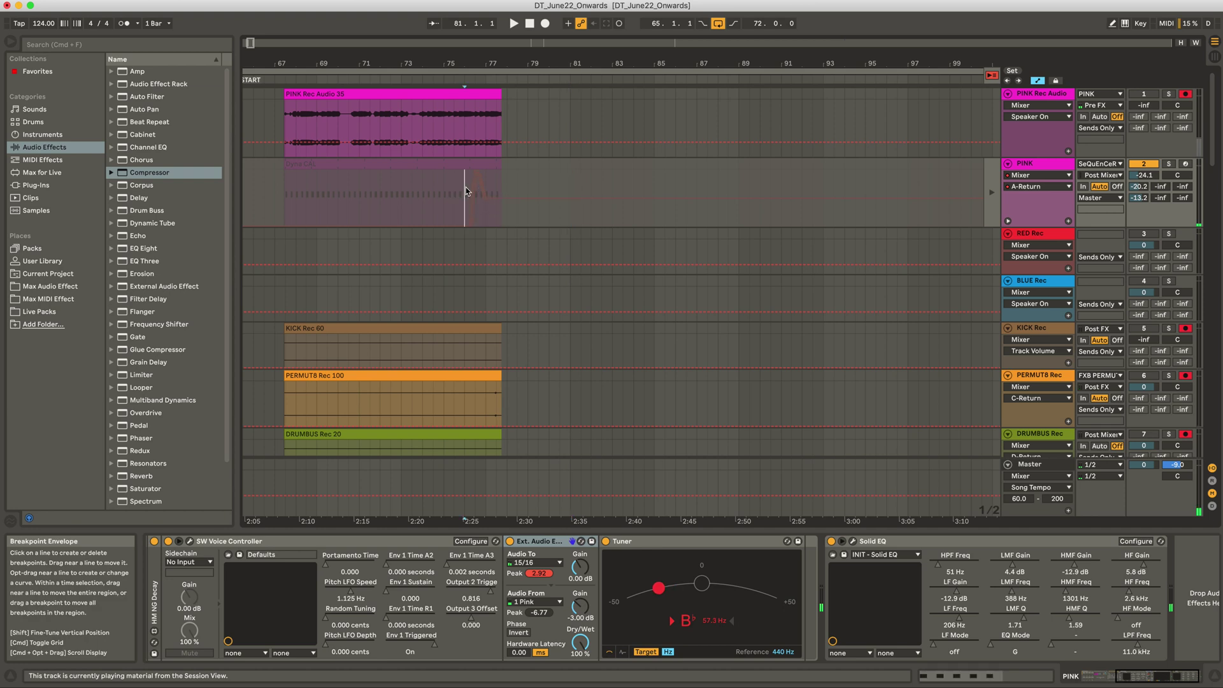
pyautogui.click(468, 191)
pyautogui.press('space')
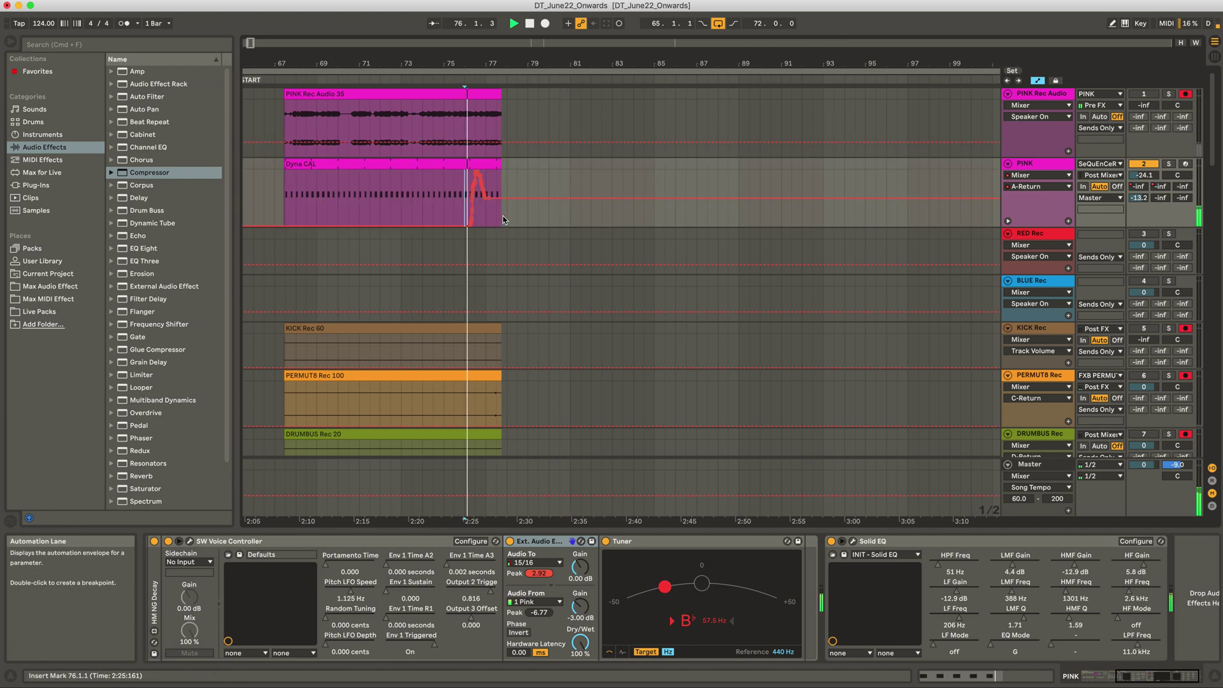
pyautogui.press('space')
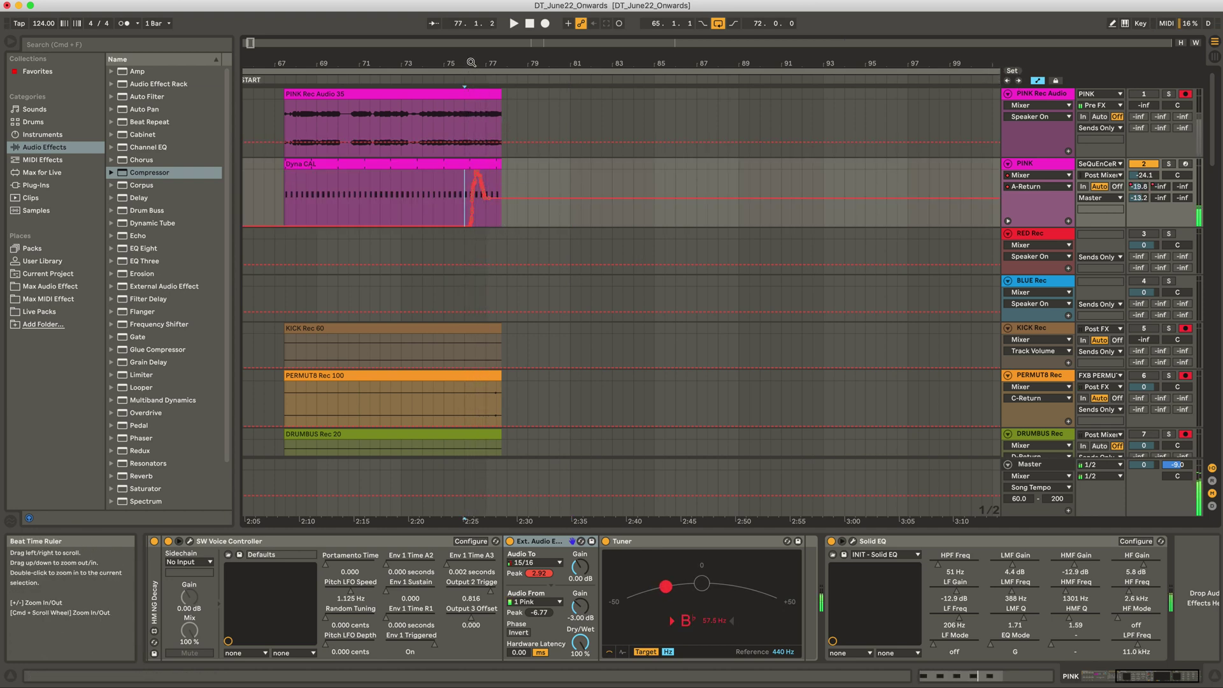
pyautogui.moveTo(471, 64); pyautogui.dragTo(472, 96)
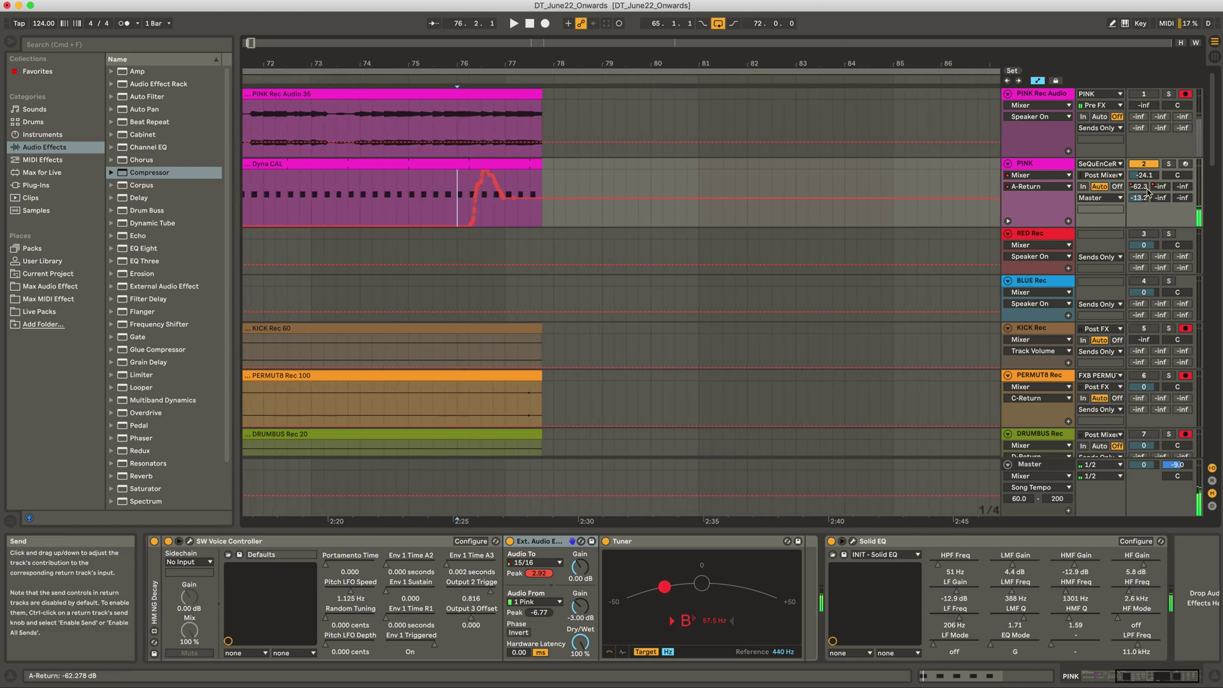
# - Replay the recorded PINK passage from bar 74 and stop playback
pyautogui.click(360, 204)
pyautogui.press('space')
pyautogui.press('space')
pyautogui.hscroll(-2, 445, 153)
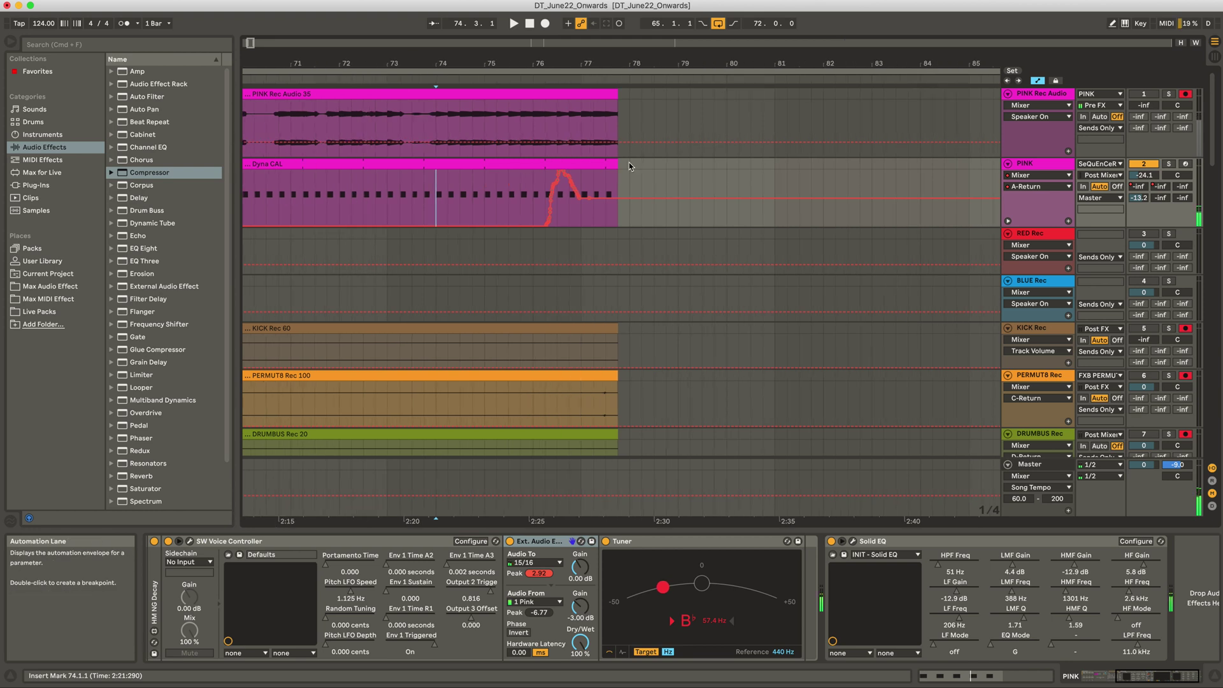
# - Disarm the PINK Rec Audio track and record Track Volume automation over the Dyna CAL clip on the PINK track
pyautogui.click(1185, 94)
pyautogui.hscroll(-5, 764, 179)
pyautogui.click(535, 202)
pyautogui.press('space')
pyautogui.click(546, 24)
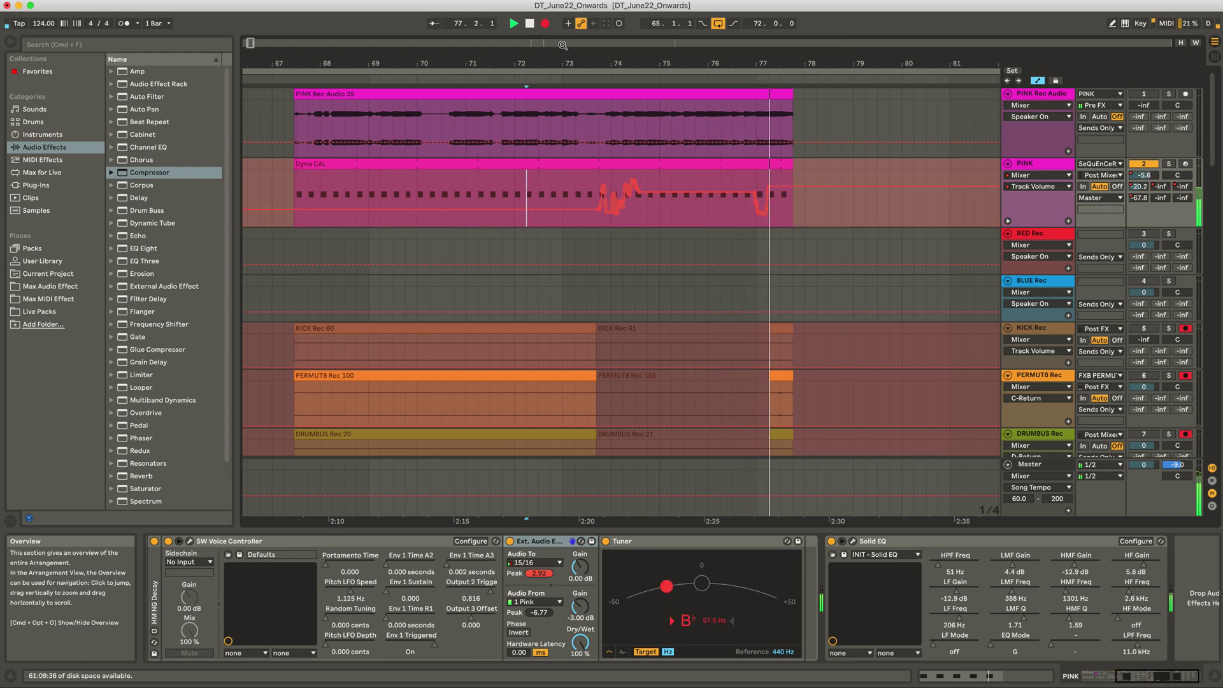
pyautogui.press('space')
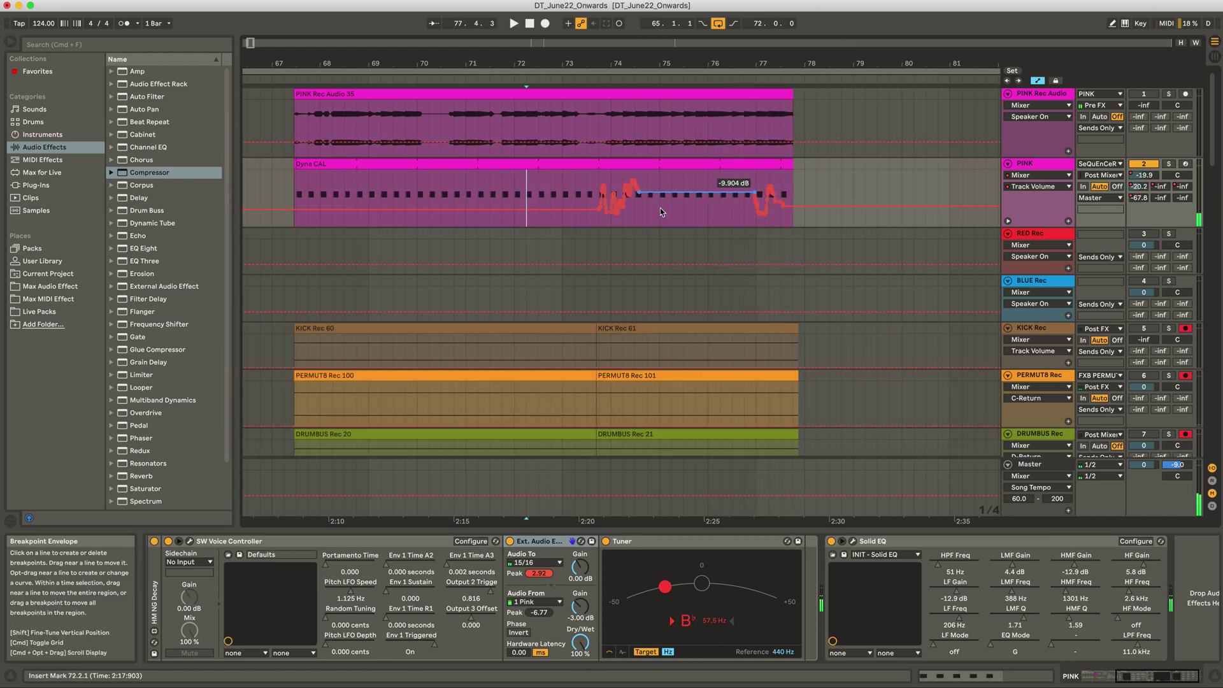
# - Examine the recorded Track Volume automation on the Dyna CAL clip, highlighting the range from 77.1.1 to 77.3.1
pyautogui.moveTo(543, 186); pyautogui.dragTo(794, 184)
pyautogui.click(793, 185)
pyautogui.moveTo(726, 64); pyautogui.dragTo(680, 62)
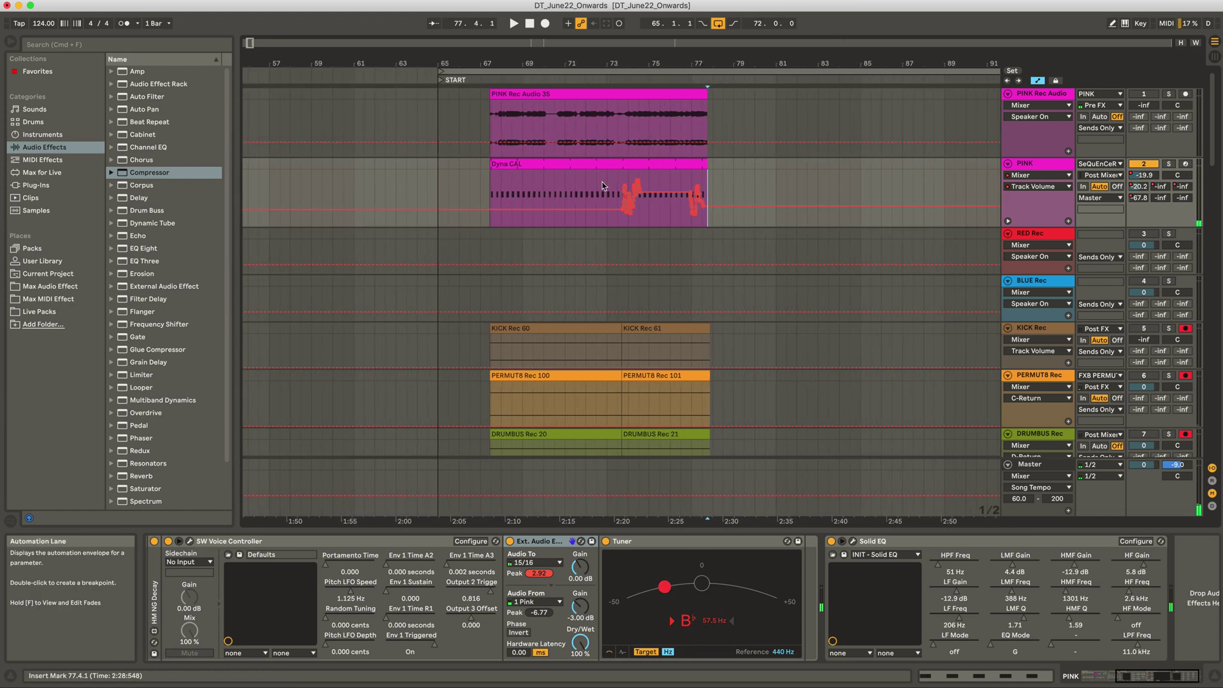
pyautogui.moveTo(581, 186); pyautogui.dragTo(707, 179)
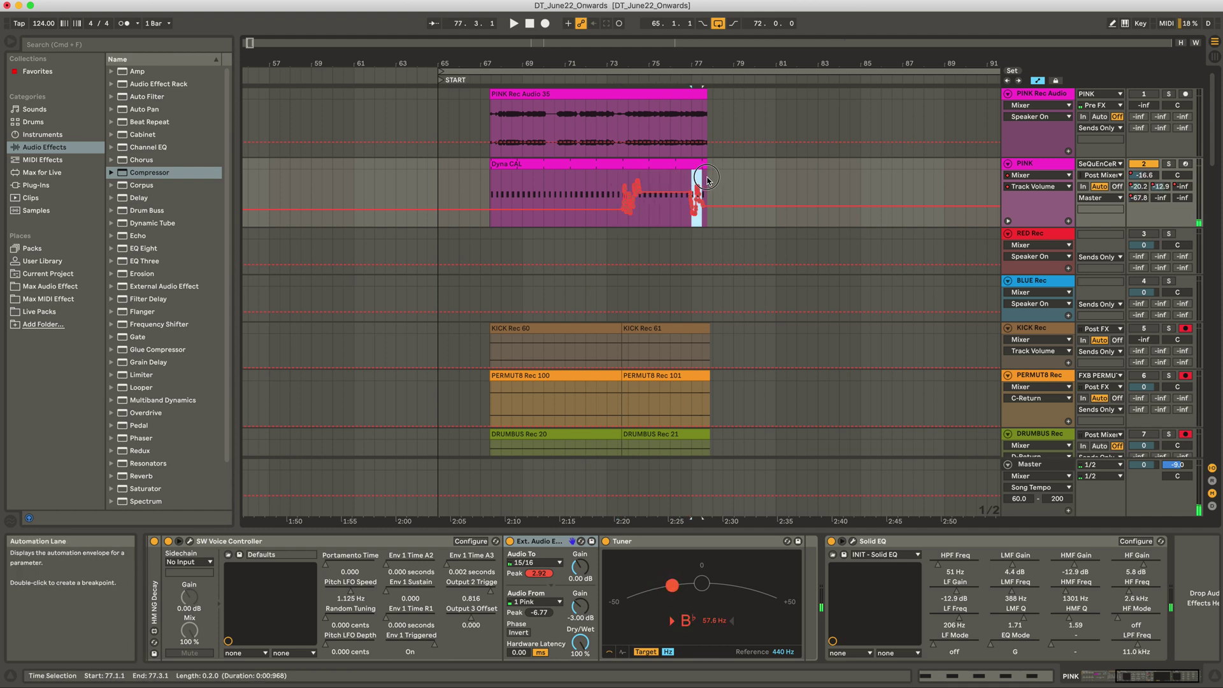
pyautogui.moveTo(675, 64); pyautogui.dragTo(671, 99)
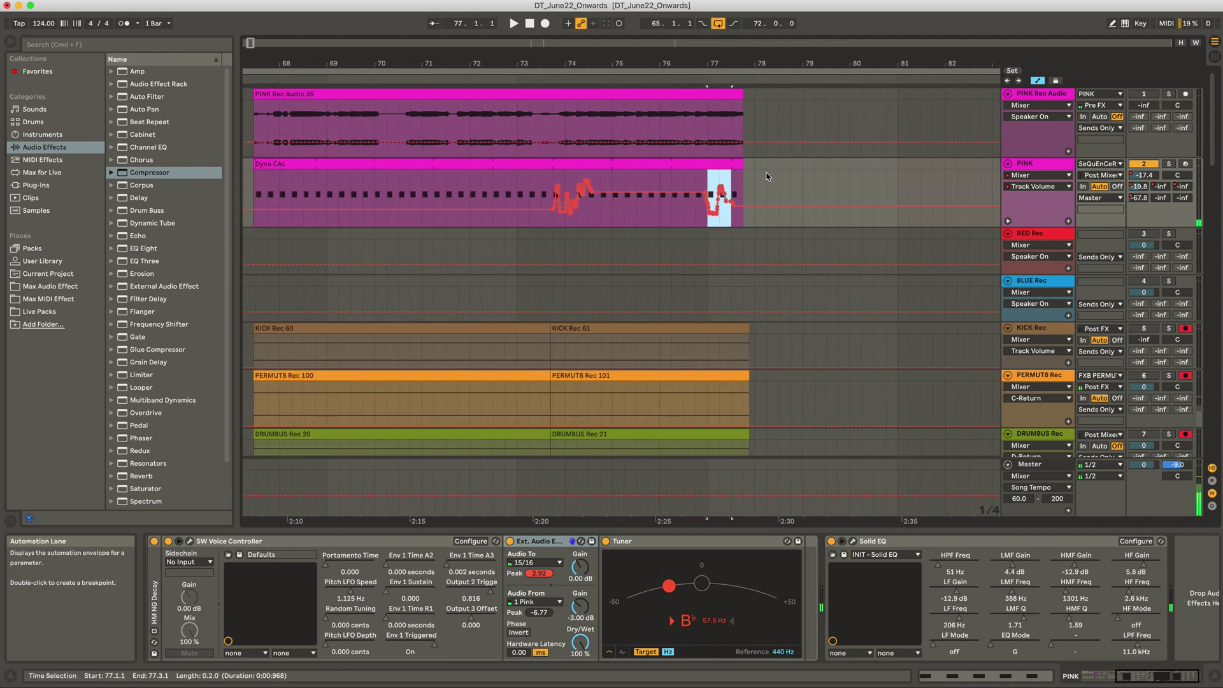
# - Delete the Compressor from the PERMUT8 Rec track
pyautogui.scroll(-3, 1169, 216)
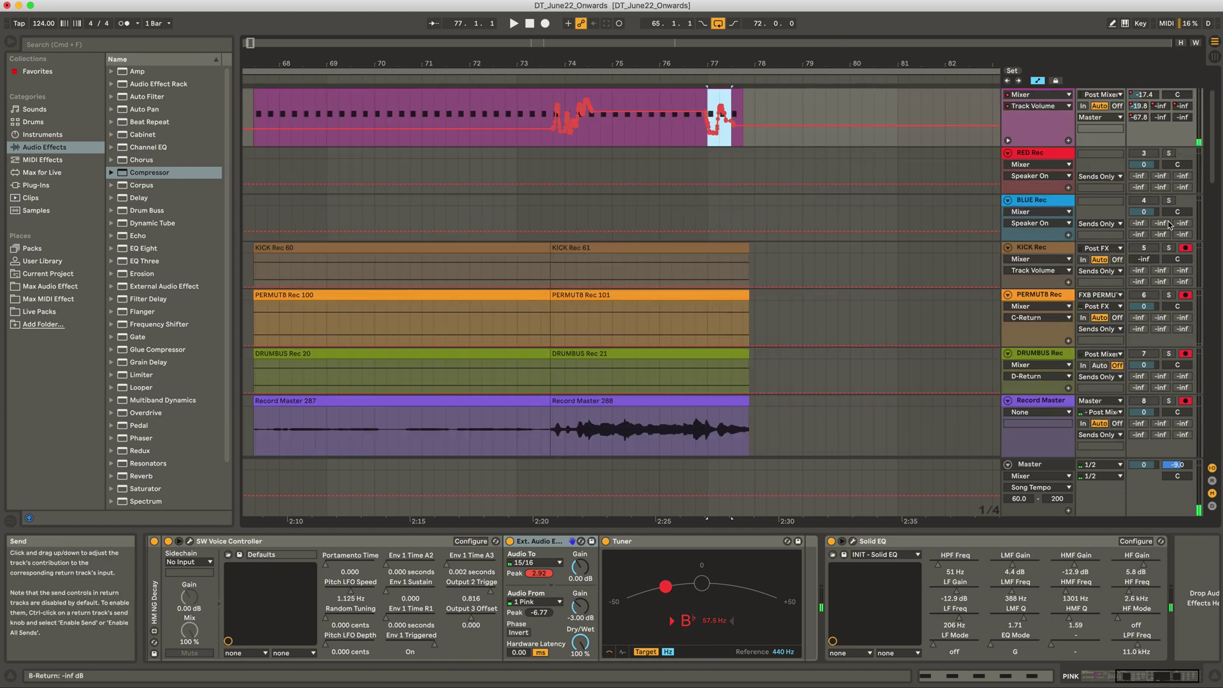
pyautogui.click(1153, 308)
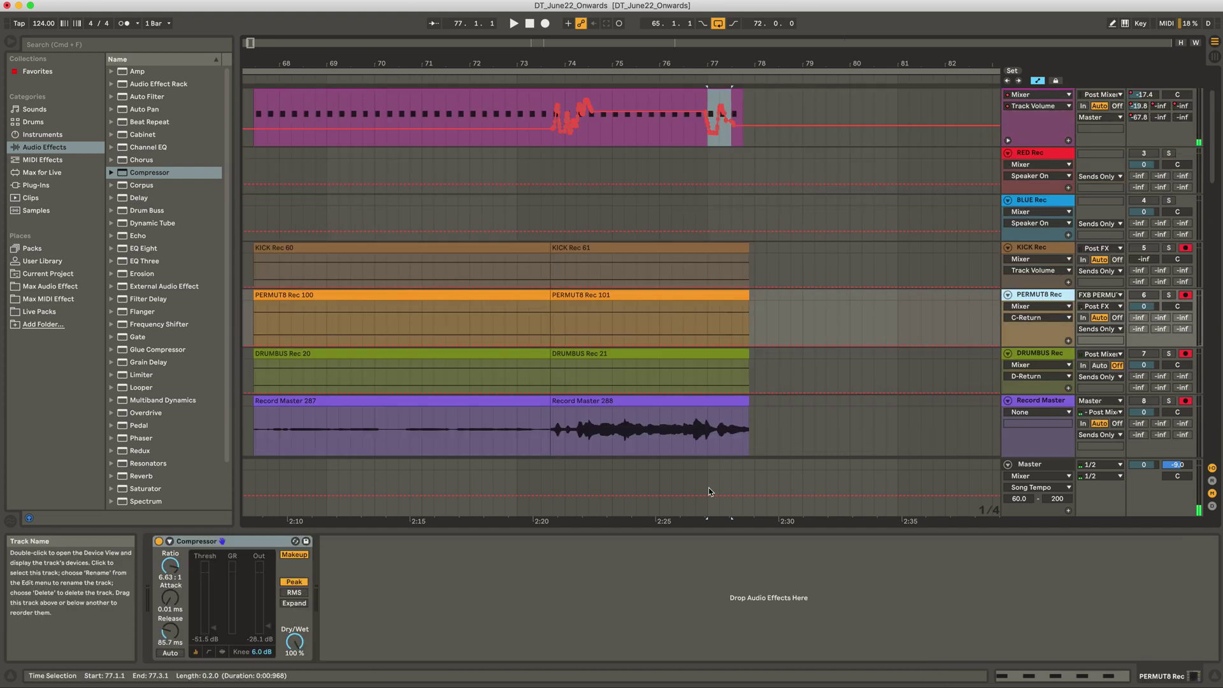
pyautogui.click(193, 544)
pyautogui.click(1038, 295)
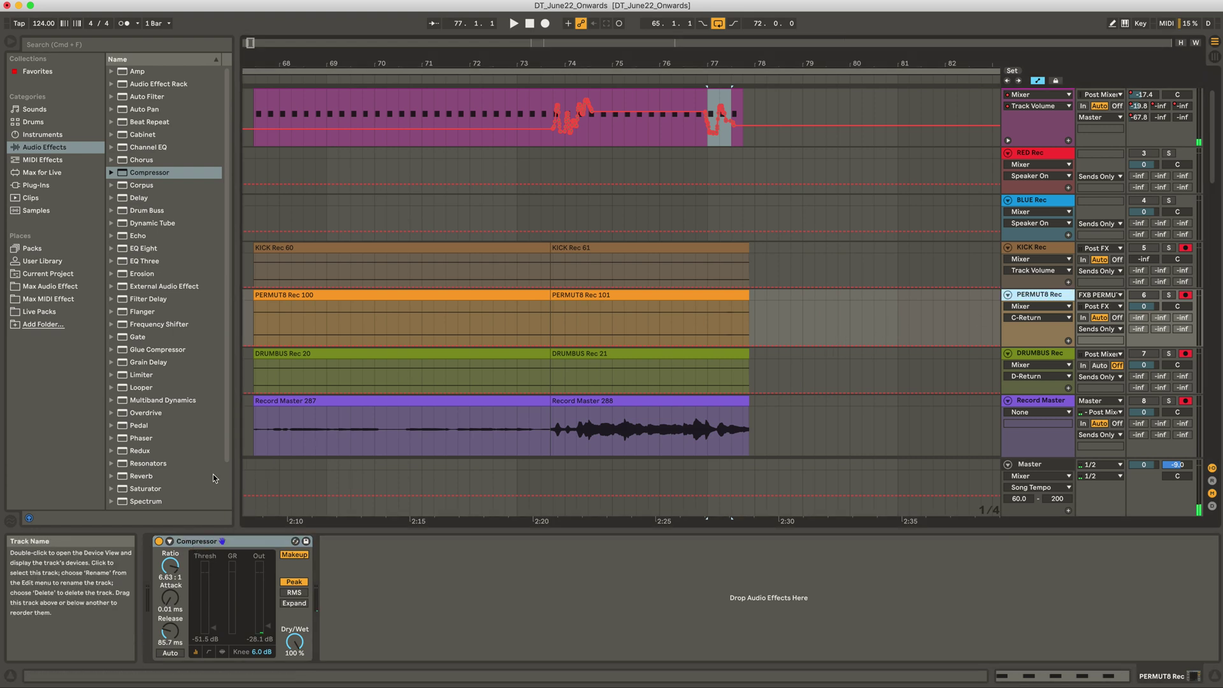
pyautogui.click(239, 542)
pyautogui.press('Delete')
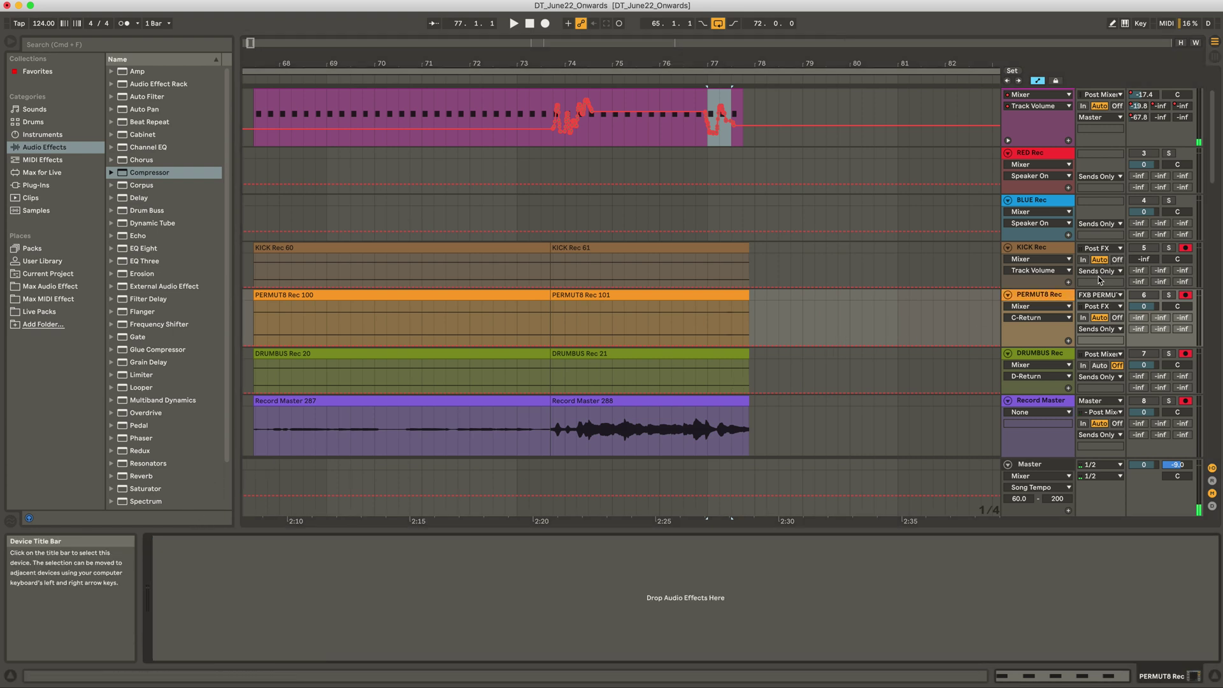
# - Inspect the device chain of the FXB PERMUT8 track
pyautogui.scroll(-11, 1099, 279)
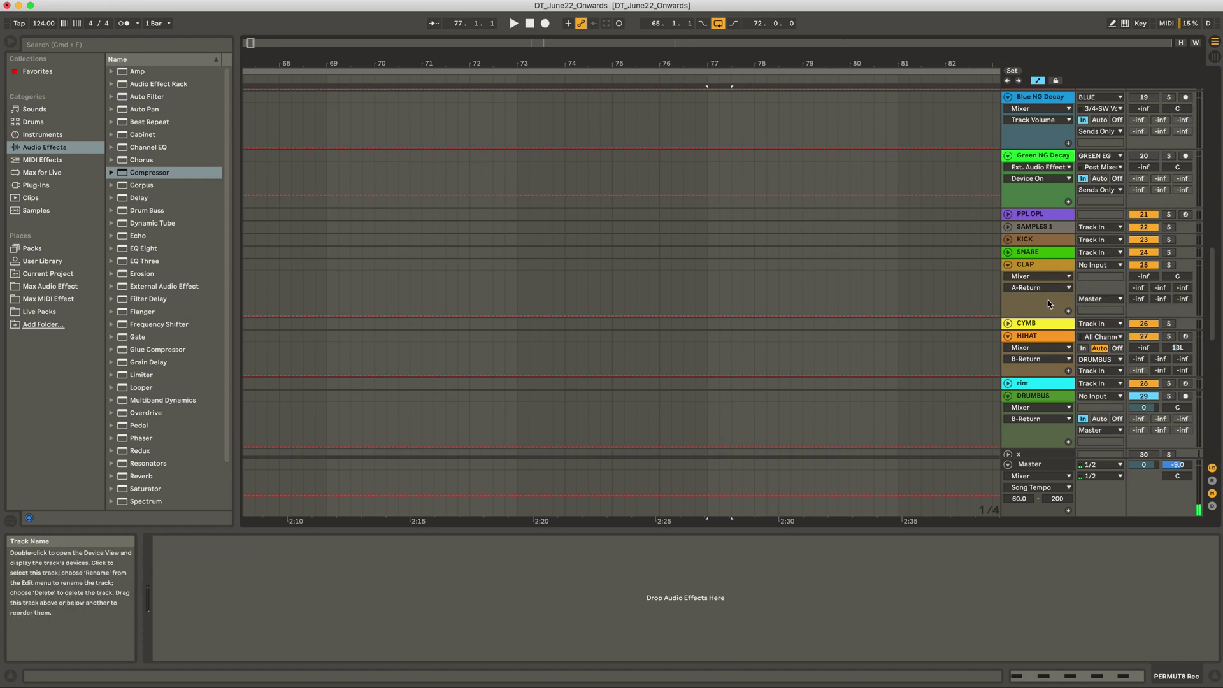
pyautogui.scroll(-15, 1038, 223)
pyautogui.click(1038, 192)
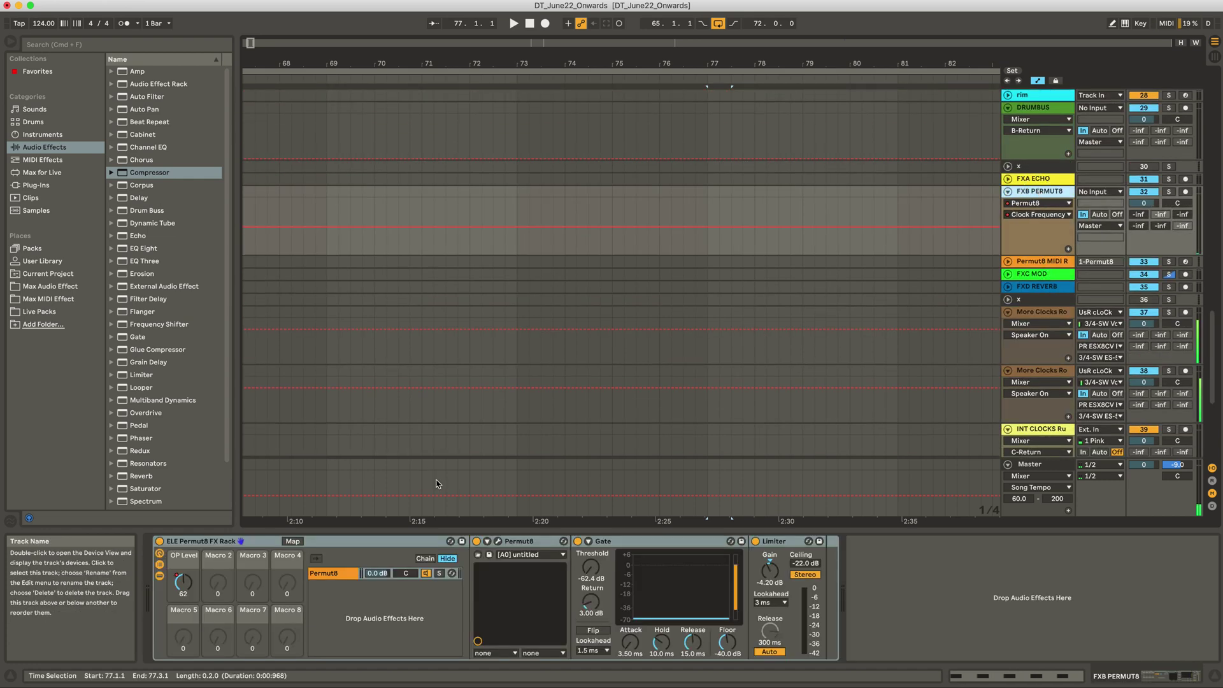
pyautogui.scroll(20, 670, 313)
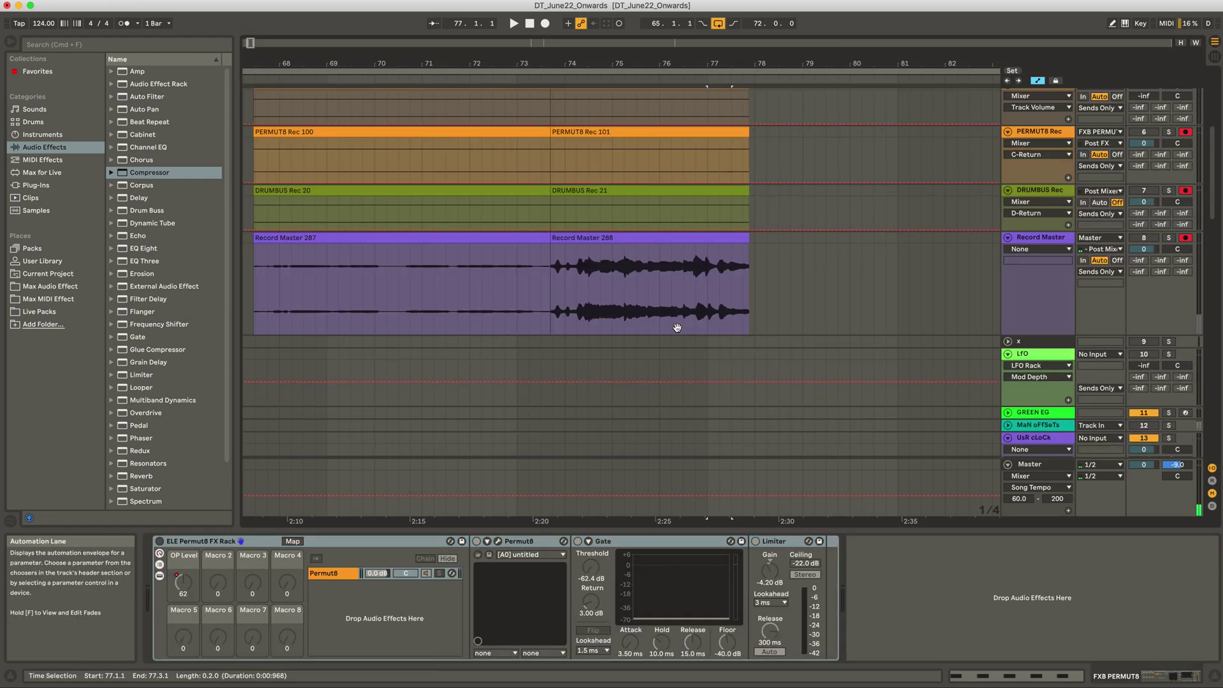
# - Compare the PINK Rec Audio waveform with the PINK Track Volume automation by highlighting time ranges in both lanes
pyautogui.hscroll(-3, 656, 247)
pyautogui.click(627, 199)
pyautogui.moveTo(500, 202); pyautogui.dragTo(801, 173)
pyautogui.click(792, 181)
pyautogui.moveTo(535, 122); pyautogui.dragTo(697, 126)
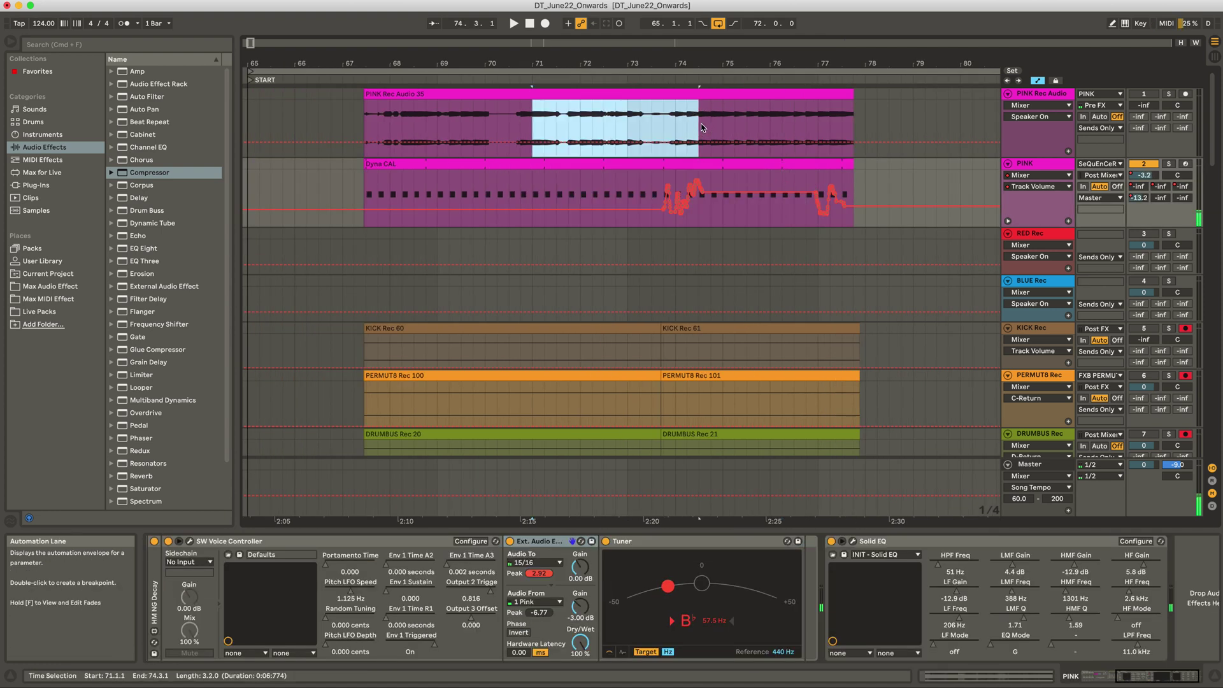
pyautogui.click(700, 127)
pyautogui.moveTo(876, 197); pyautogui.dragTo(592, 197)
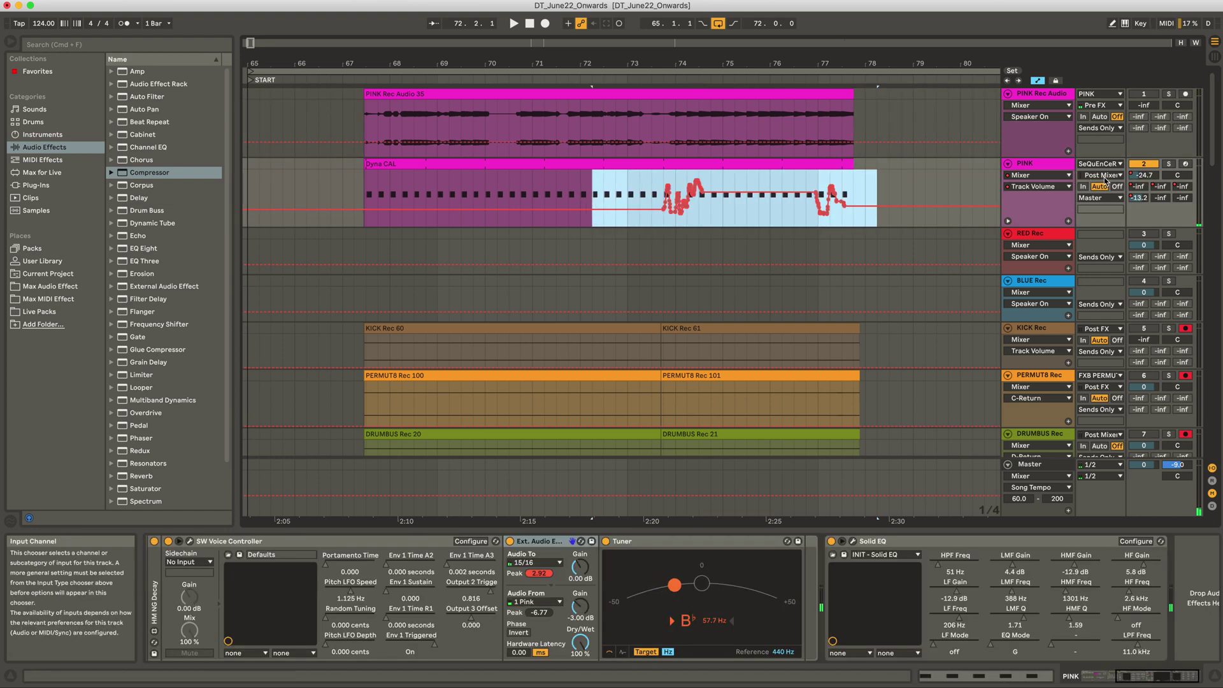
pyautogui.moveTo(734, 121); pyautogui.dragTo(853, 123)
# - Toggle the activation of PINK Rec Audio and play the arrangement from 73.4.1
pyautogui.click(1144, 95)
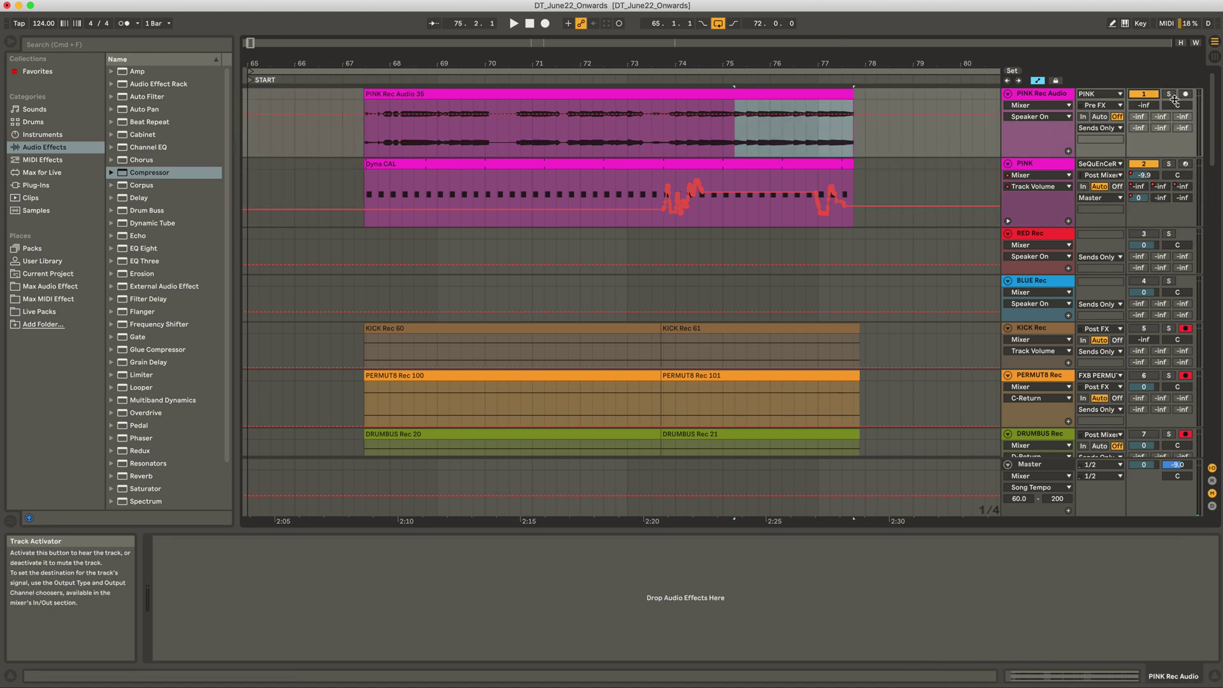
pyautogui.click(644, 141)
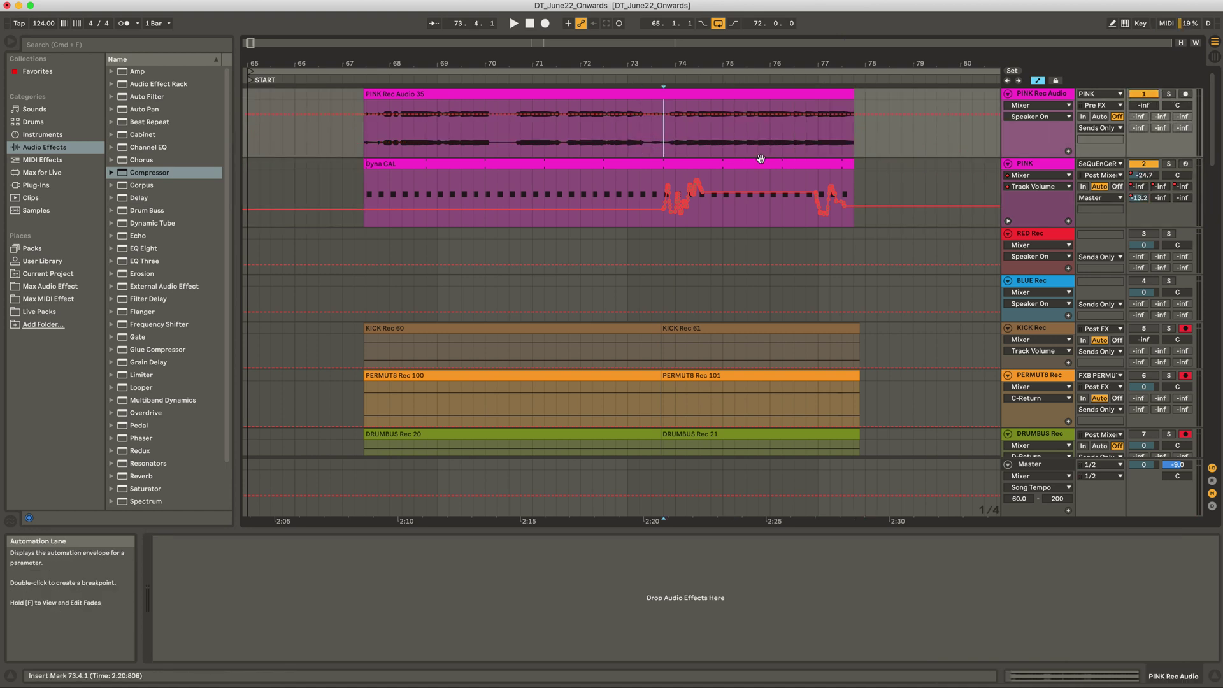
pyautogui.press('space')
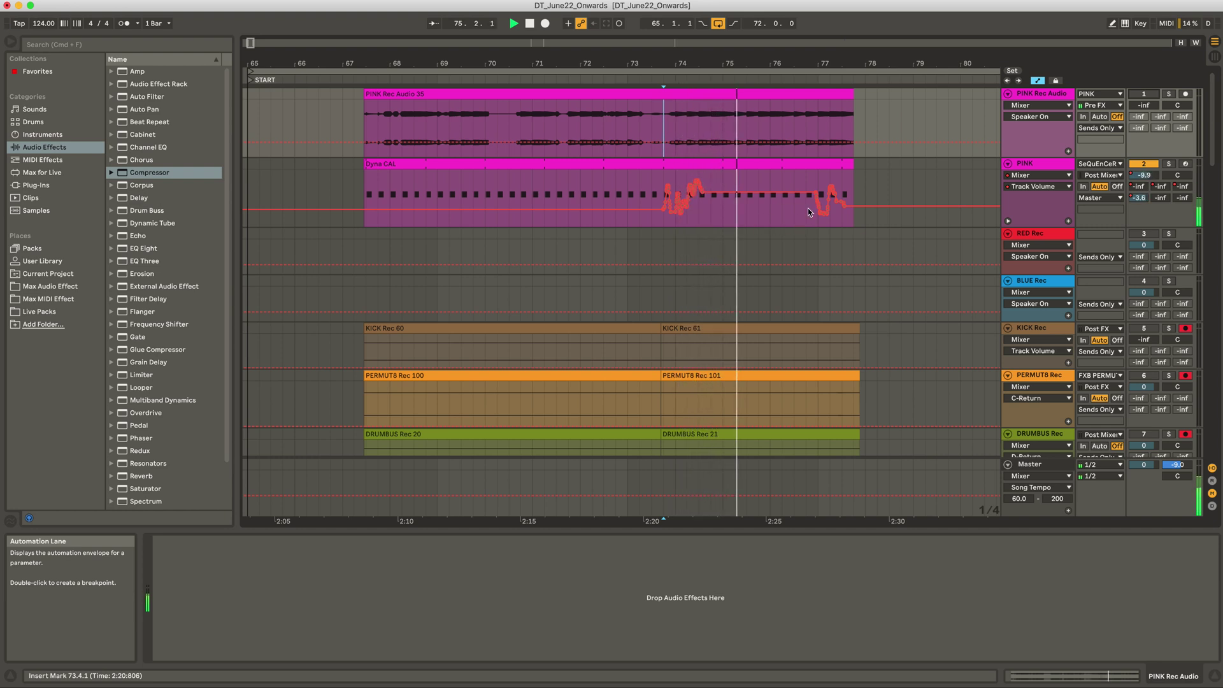
pyautogui.press('space')
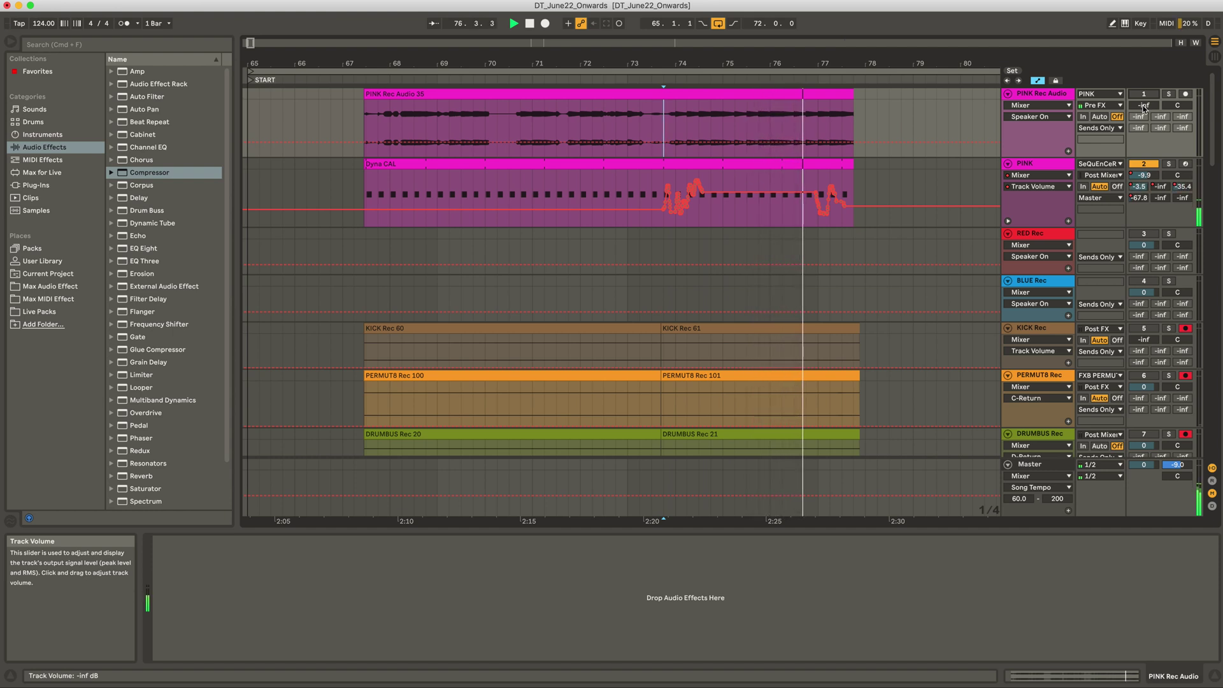
pyautogui.press('space')
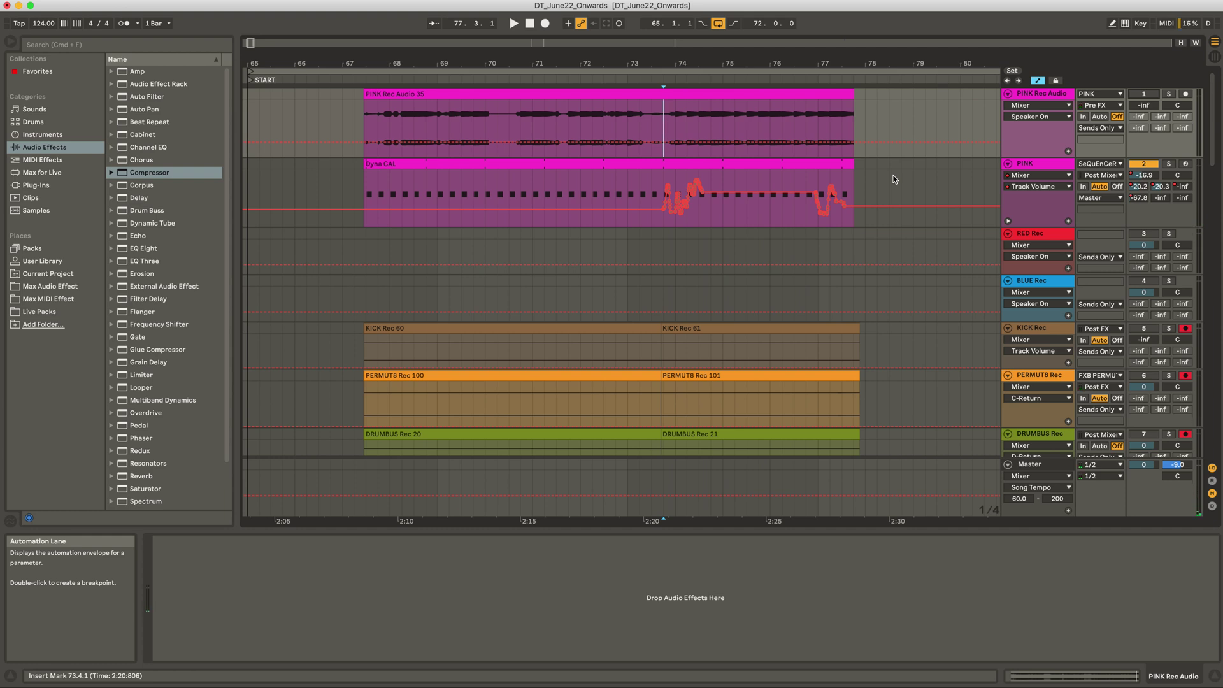
# - Highlight the PINK Track Volume automation from about bar 73 to 75, and place the insert marker at 73.4.1 on PINK Rec Audio
pyautogui.moveTo(629, 188); pyautogui.dragTo(761, 185)
pyautogui.click(761, 186)
pyautogui.press('space')
pyautogui.press('space')
pyautogui.click(662, 119)
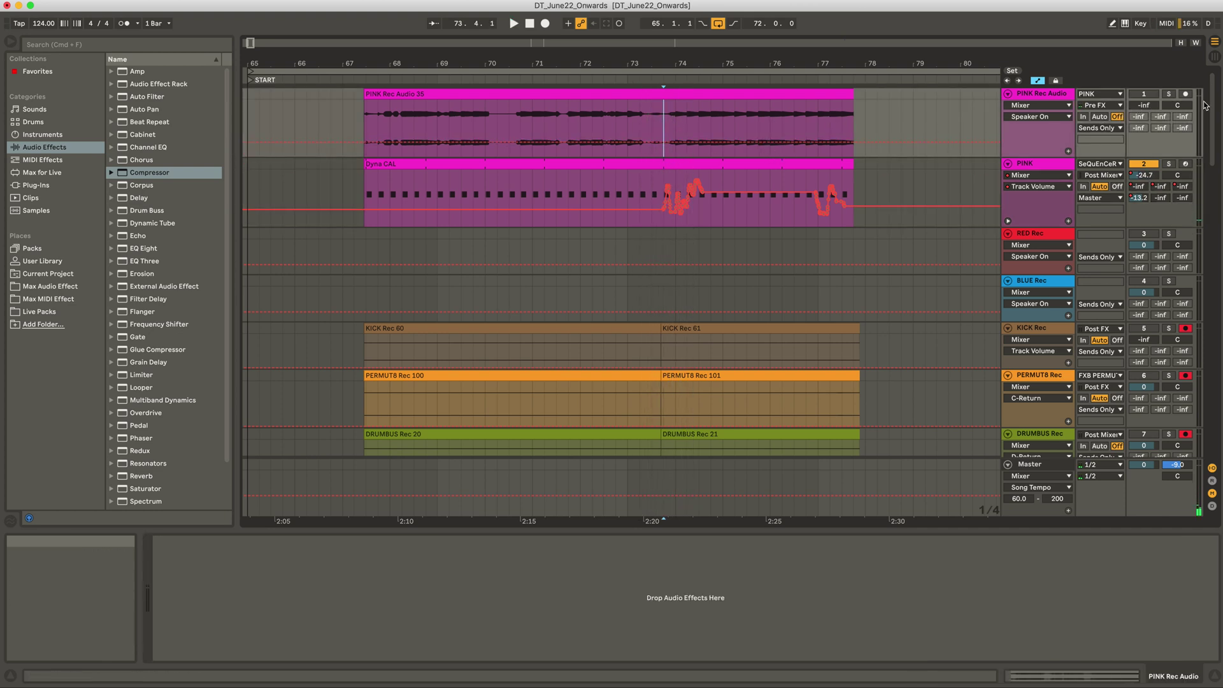
# - Route the PINK Rec Audio output to Master and solo the track
pyautogui.click(1096, 128)
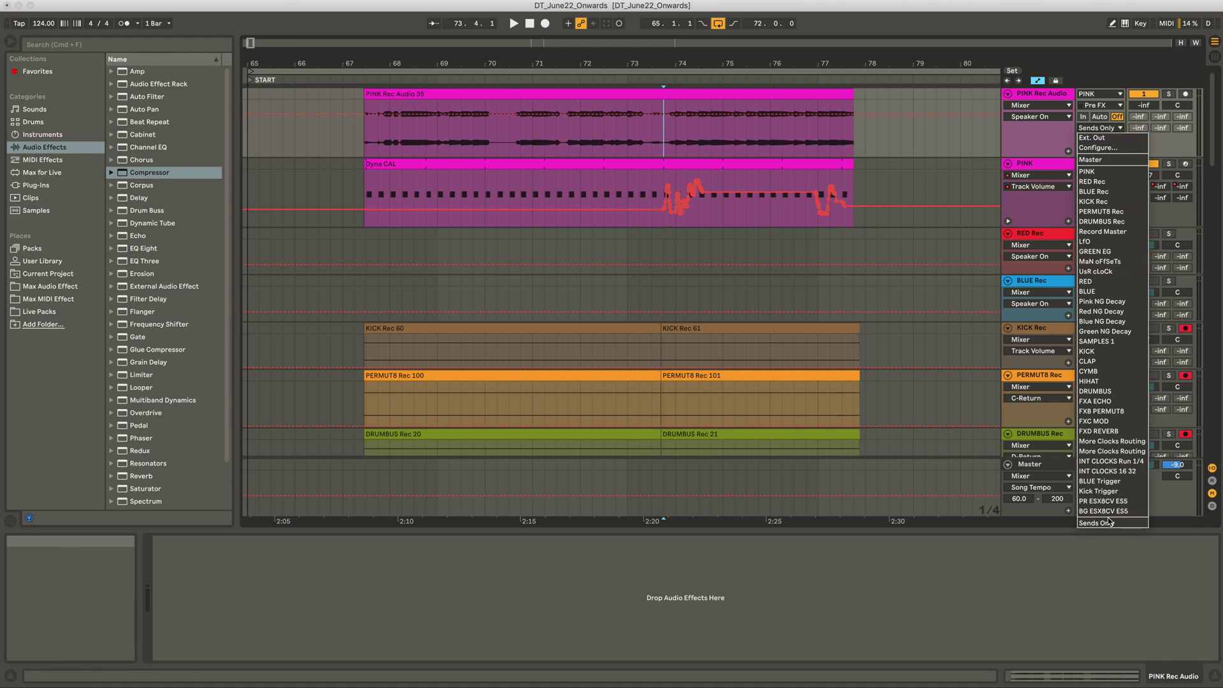
pyautogui.press('Return')
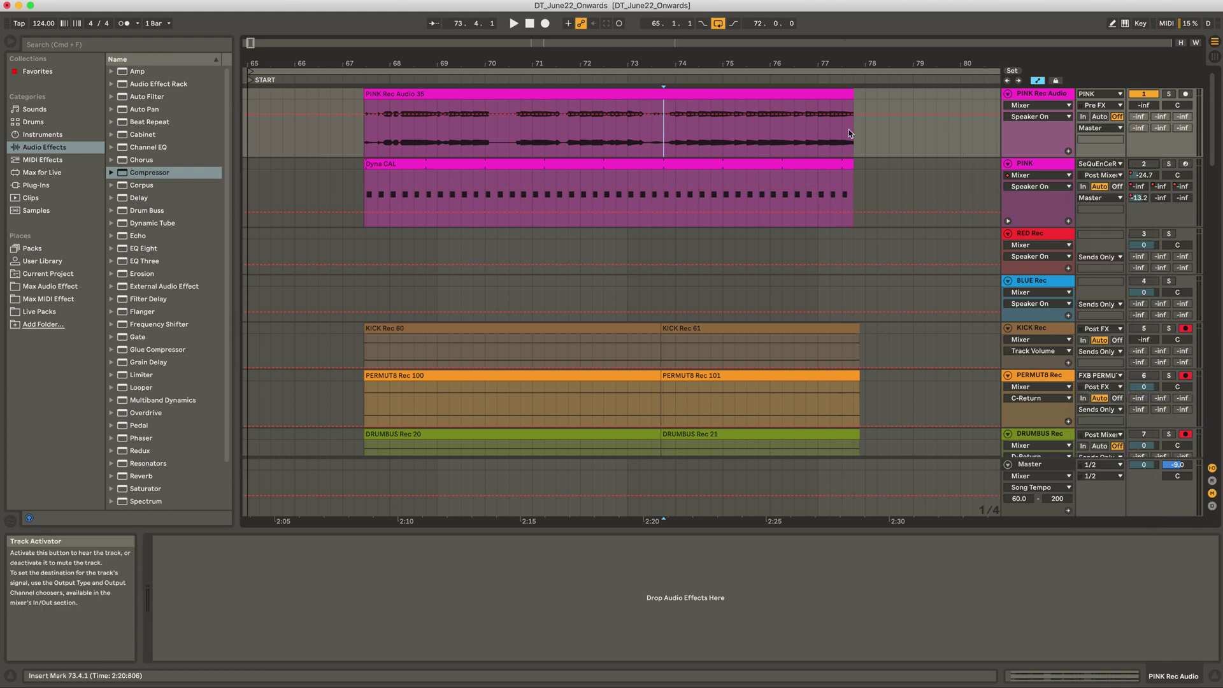
pyautogui.click(1168, 93)
# - Play the recorded PINK audio and raise the PINK Rec Audio track volume to about -20 dB
pyautogui.press('space')
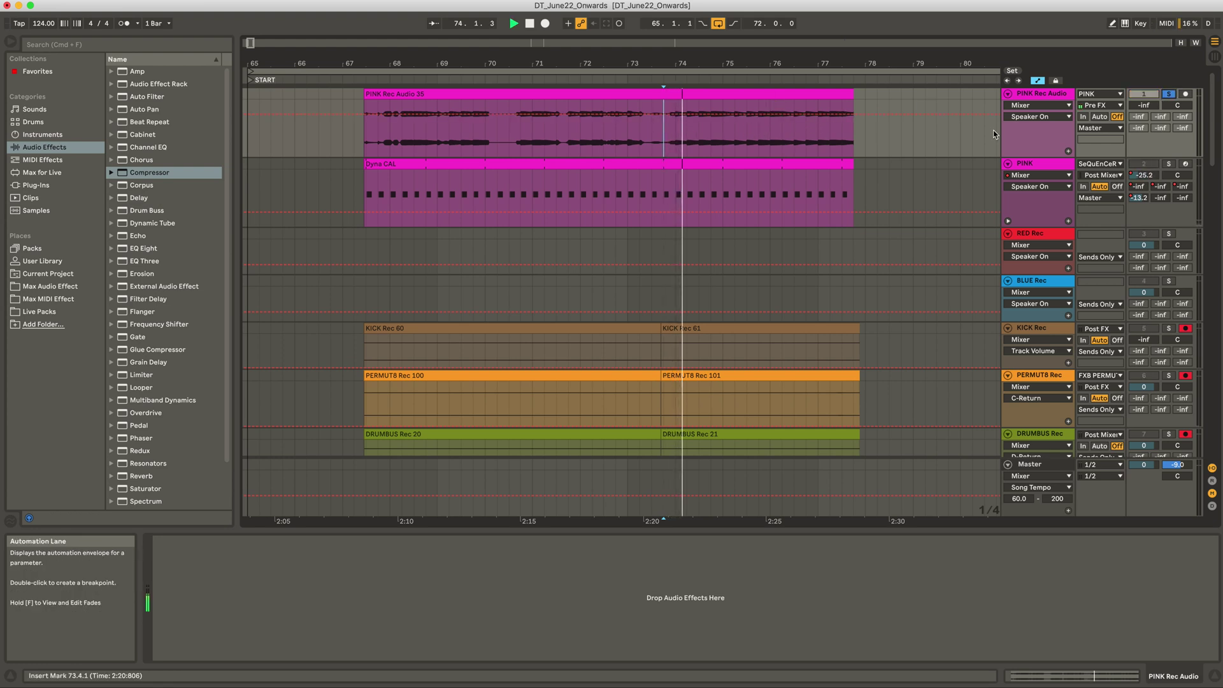
pyautogui.moveTo(1143, 106); pyautogui.dragTo(1144, 76)
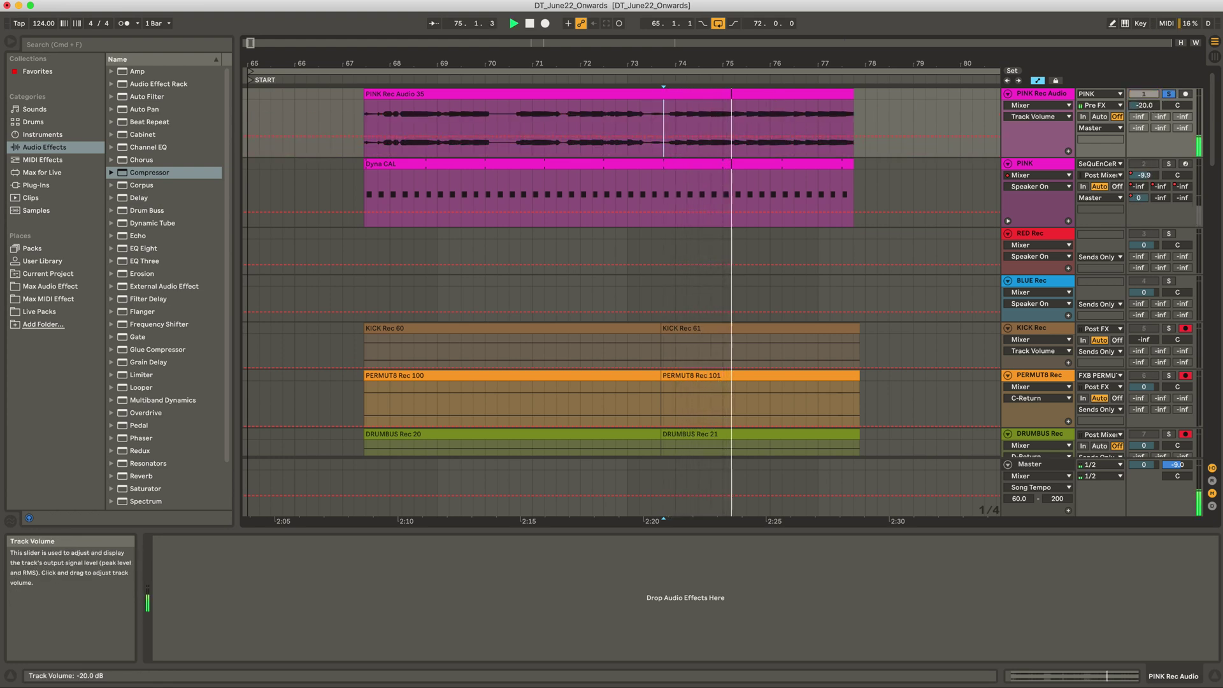
pyautogui.click(649, 200)
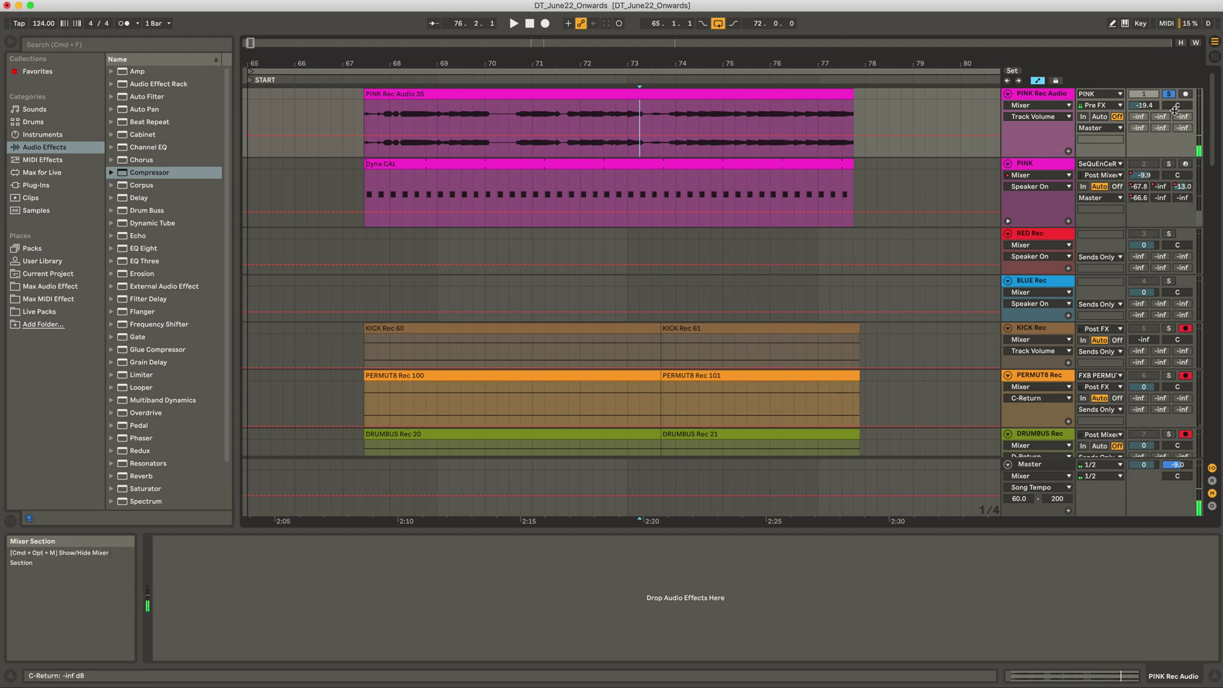
# - Copy the PINK Track Volume automation from 73.2.1 to 77.4.1 and paste it into PINK Rec Audio's Track Volume lane at 73.3.1
pyautogui.click(1025, 167)
pyautogui.click(1144, 177)
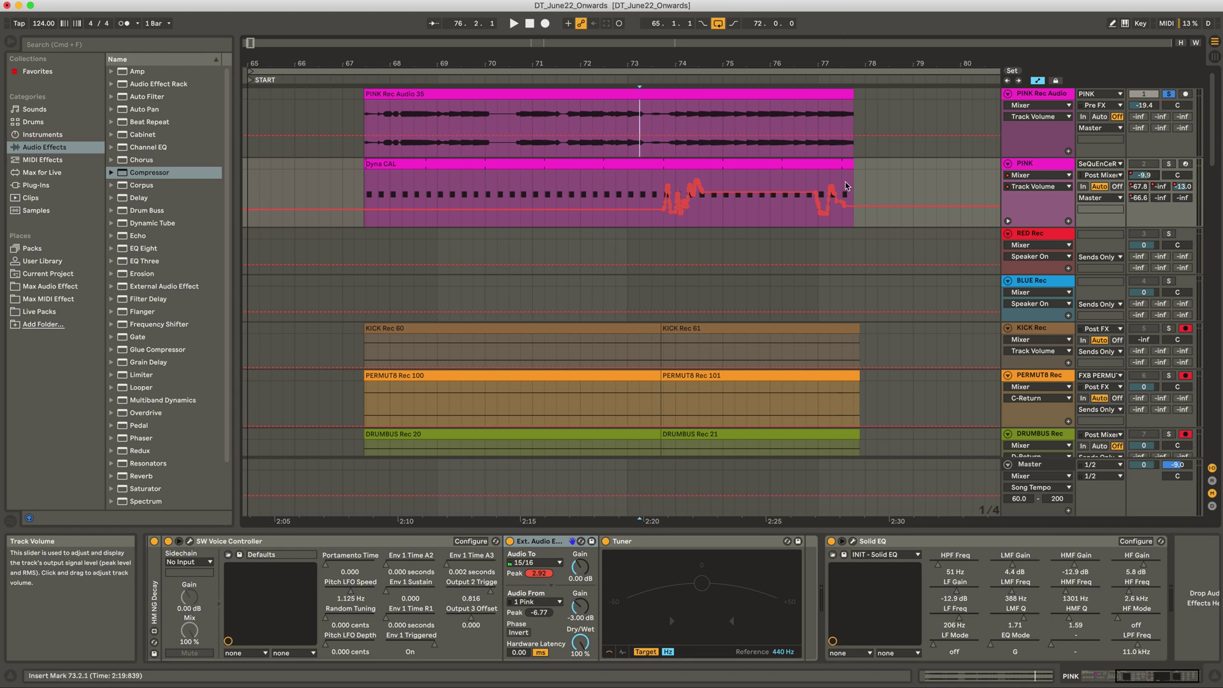
pyautogui.moveTo(852, 186); pyautogui.dragTo(645, 189)
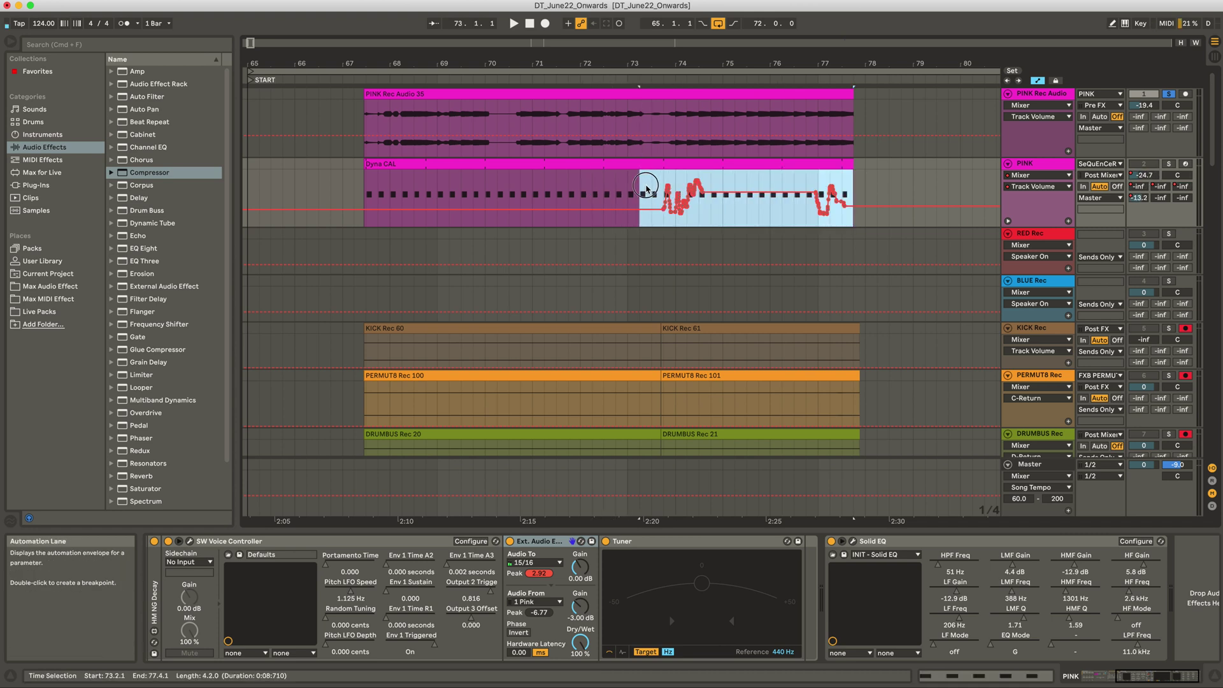
pyautogui.click(650, 121)
pyautogui.press('super+v')
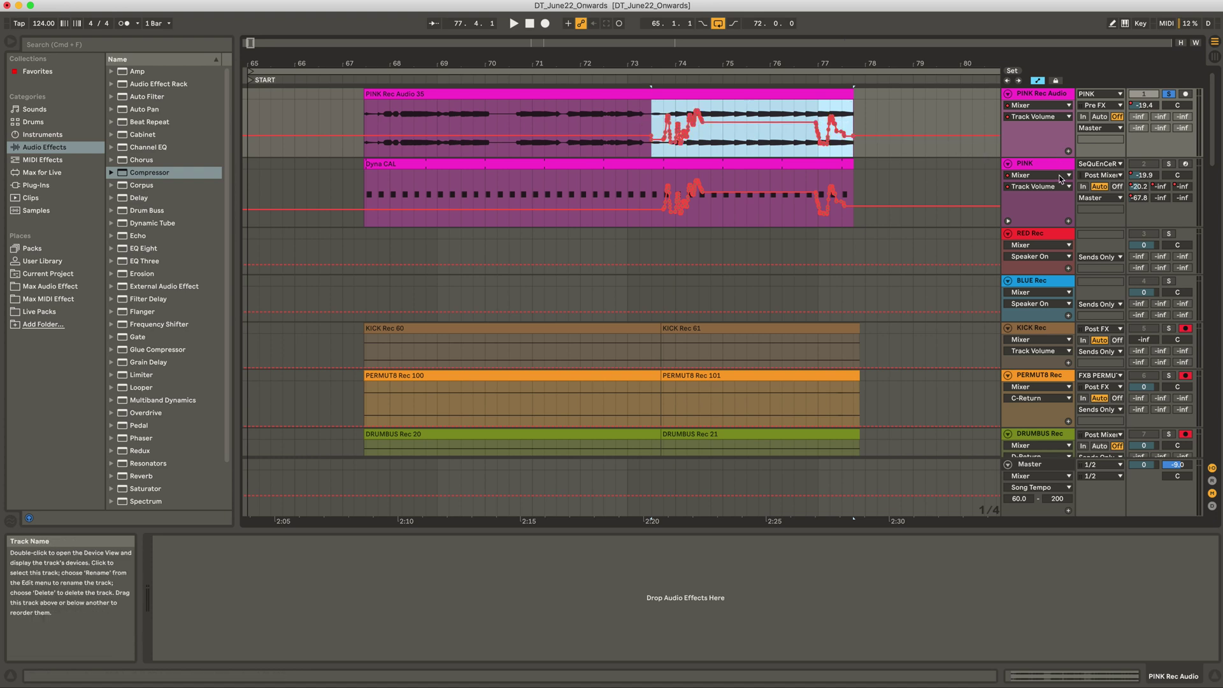
# - Try to copy the PINK A-Return automation from 73.2.1 to 77.4.1 onto PINK Rec Audio, and undo the paste
pyautogui.click(1138, 187)
pyautogui.moveTo(641, 197); pyautogui.dragTo(851, 198)
pyautogui.press('super+c')
pyautogui.click(640, 122)
pyautogui.press('super+v')
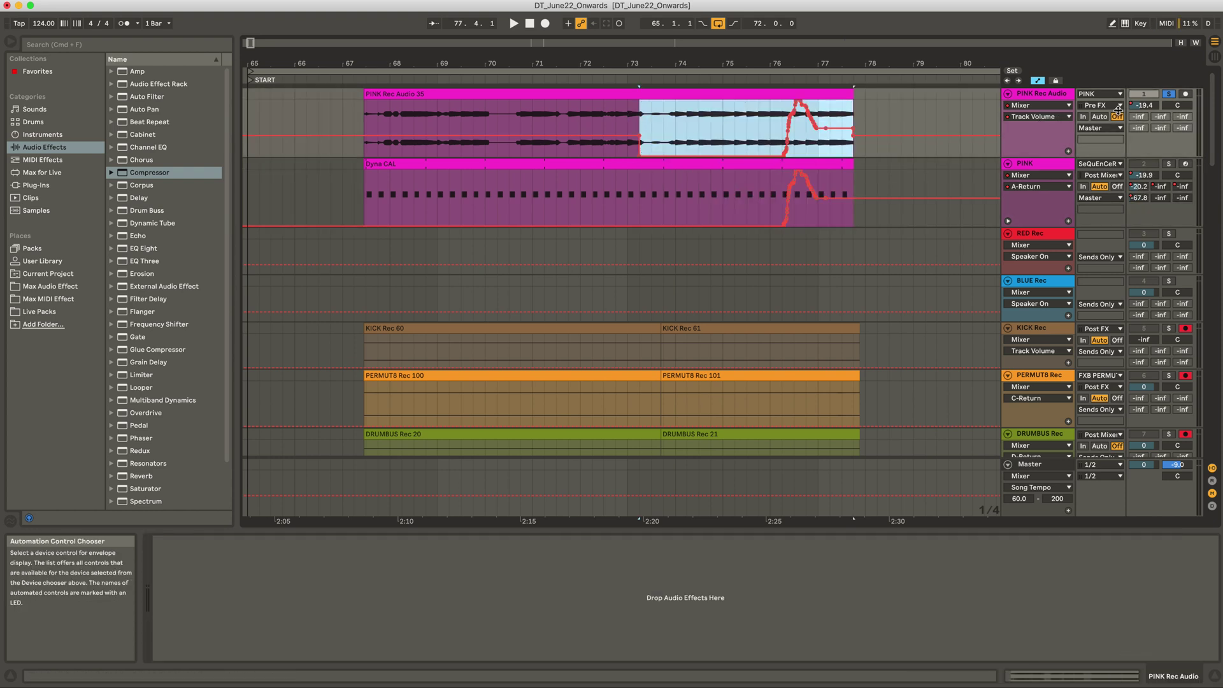
pyautogui.click(666, 124)
pyautogui.press('super+z')
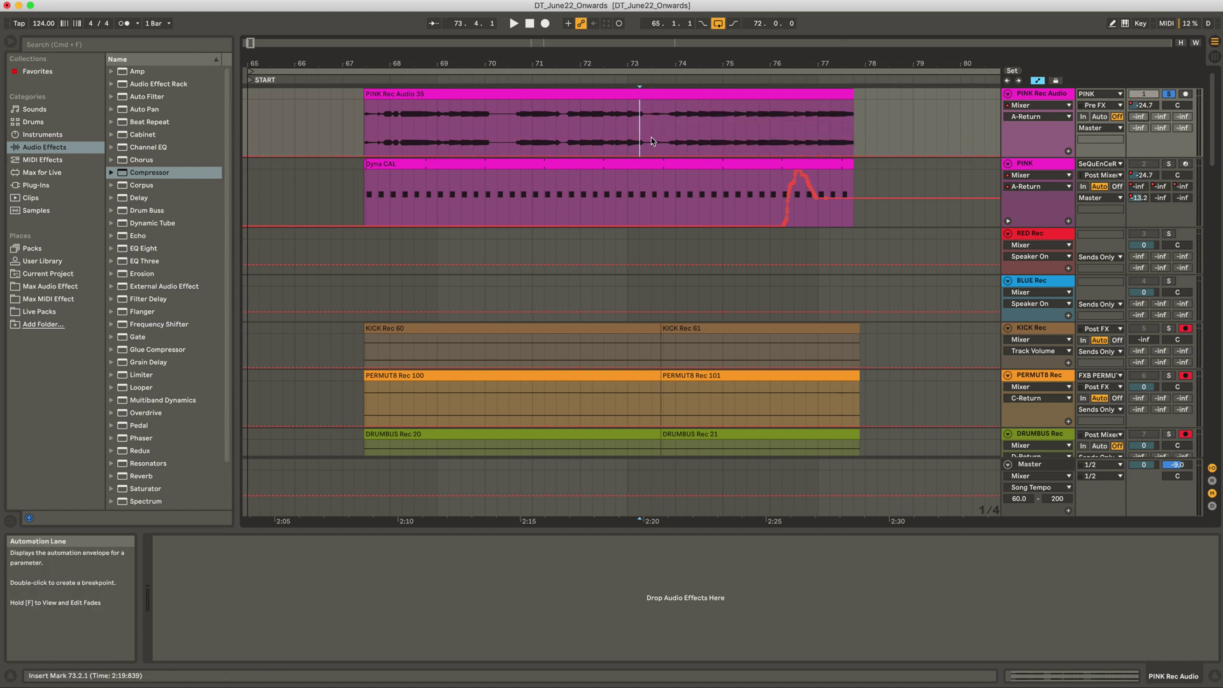
# - Copy the PINK A-Return automation from 72.4.1 to 77.4.1 and paste it into PINK Rec Audio's A-Return lane at 72.4.1
pyautogui.moveTo(628, 200); pyautogui.dragTo(842, 214)
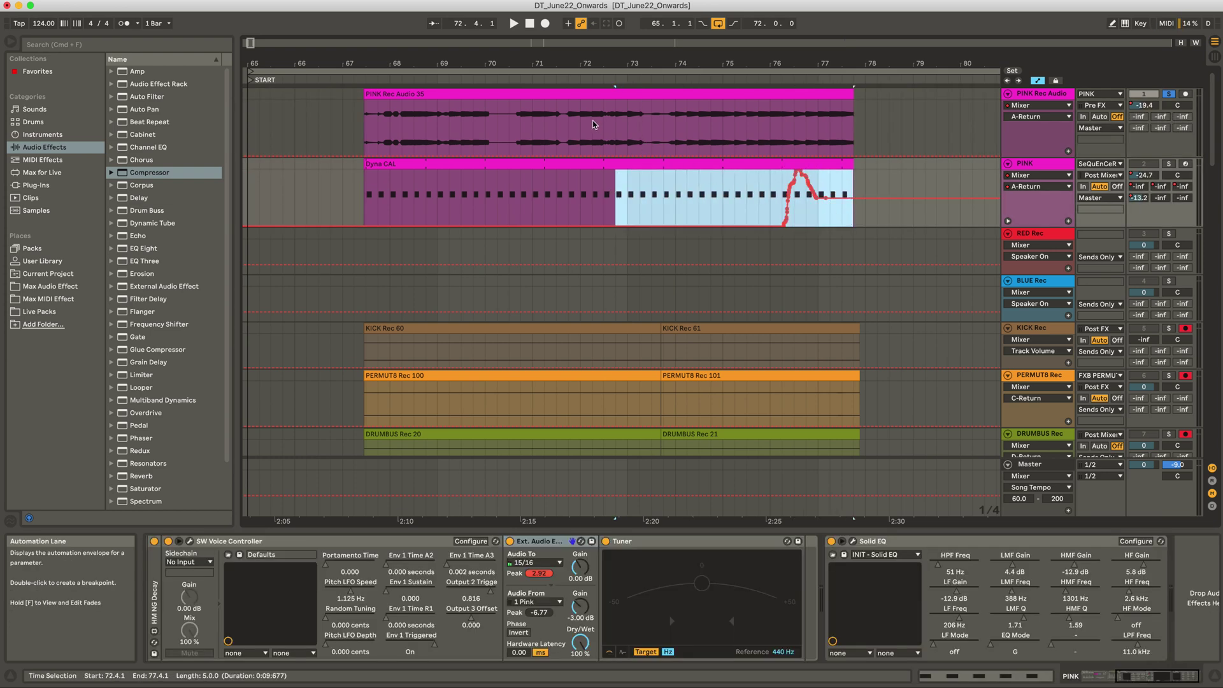
pyautogui.click(615, 125)
pyautogui.press('super+v')
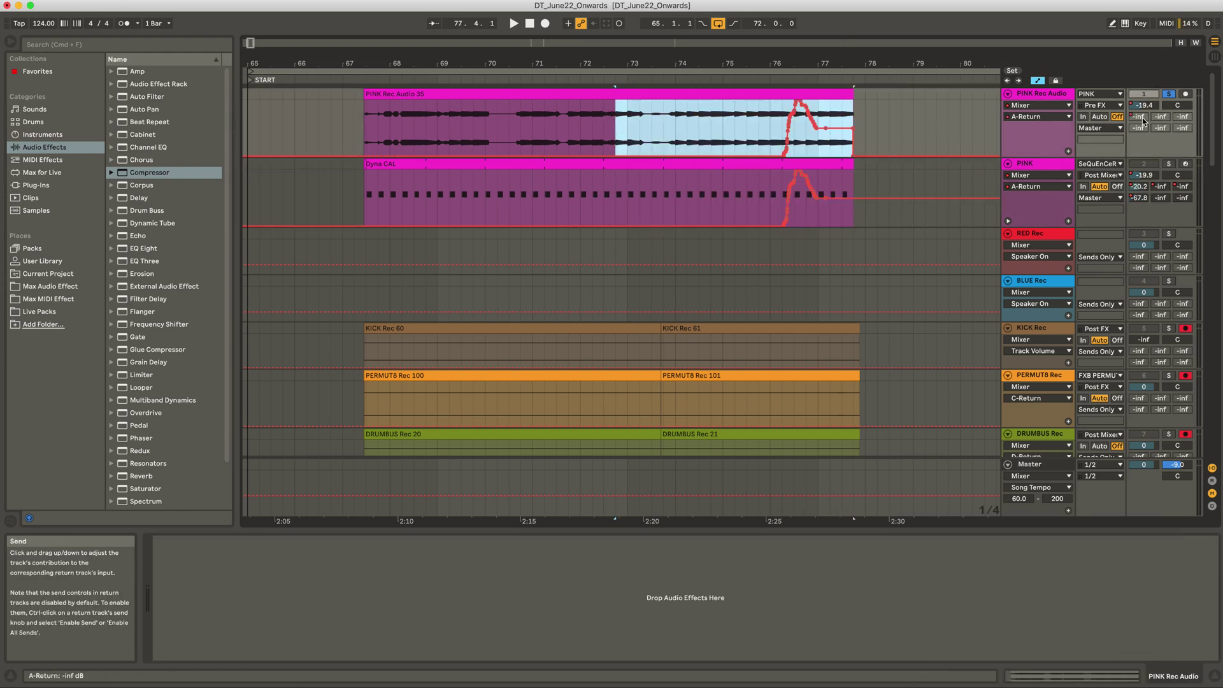
# - Unsolo the PINK Rec Audio track and toggle its activation
pyautogui.click(1050, 172)
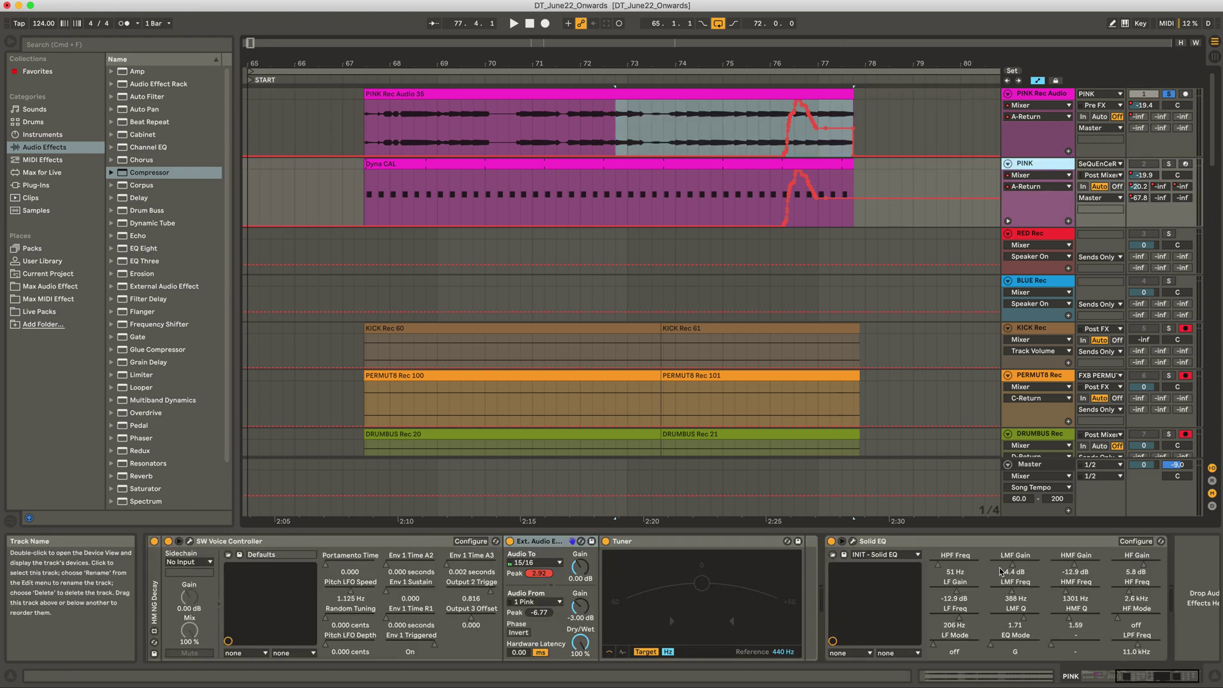
pyautogui.click(601, 193)
pyautogui.click(1166, 94)
pyautogui.click(1144, 95)
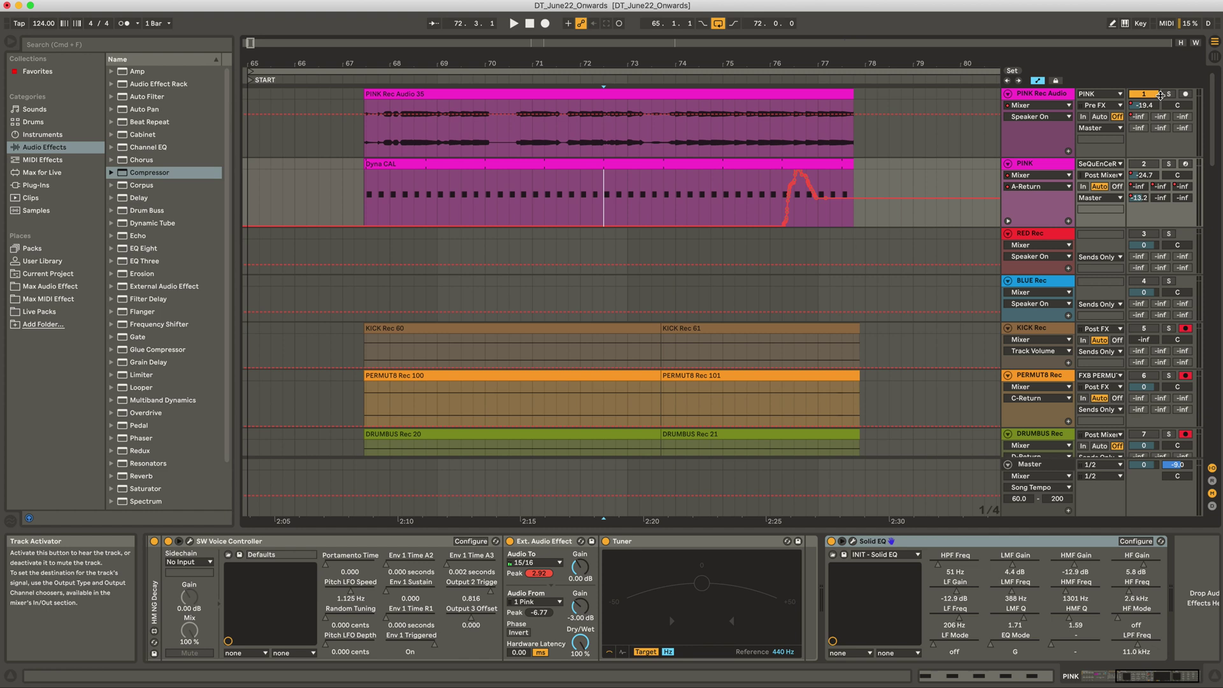
# - Route the PINK Rec Audio output to Sends Only and play the arrangement briefly from 72.3.1
pyautogui.click(1107, 128)
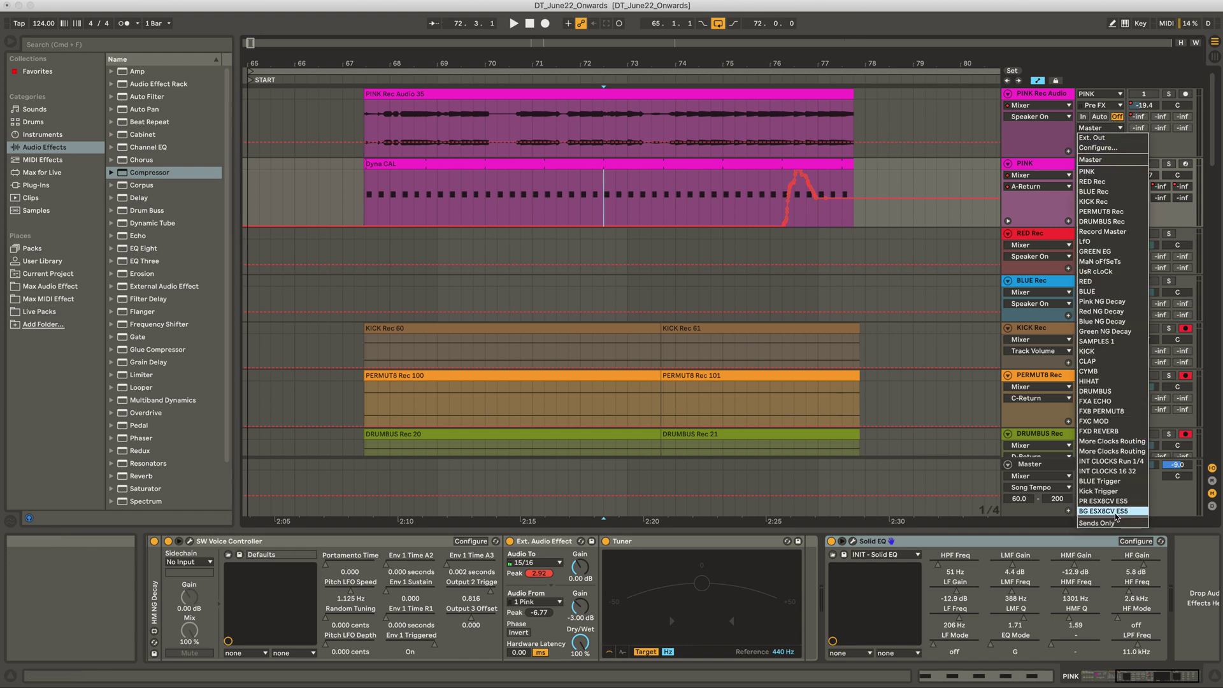
pyautogui.click(1096, 523)
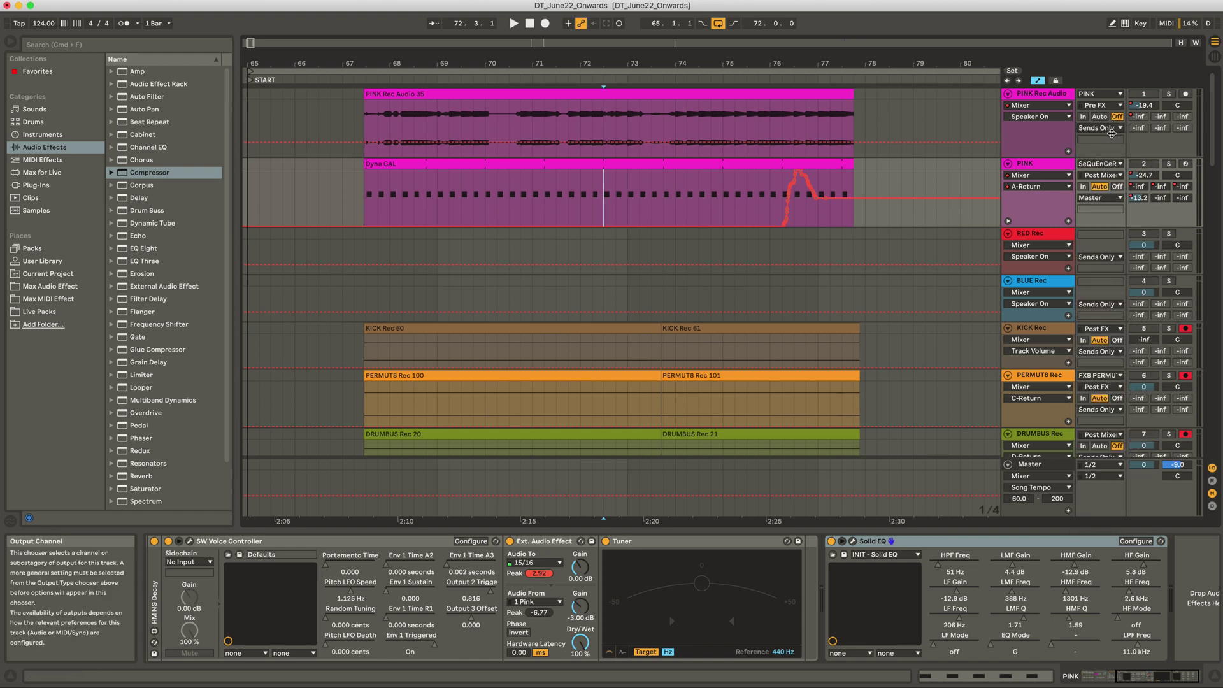
pyautogui.press('space')
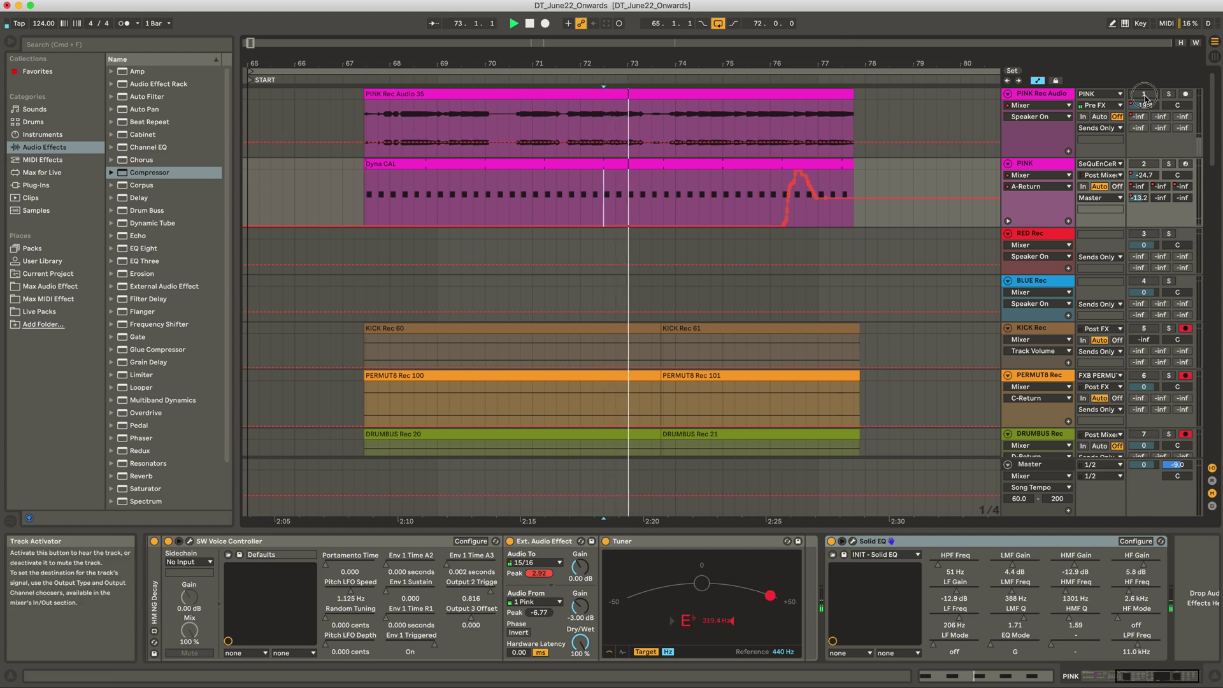
pyautogui.click(687, 131)
pyautogui.press('space')
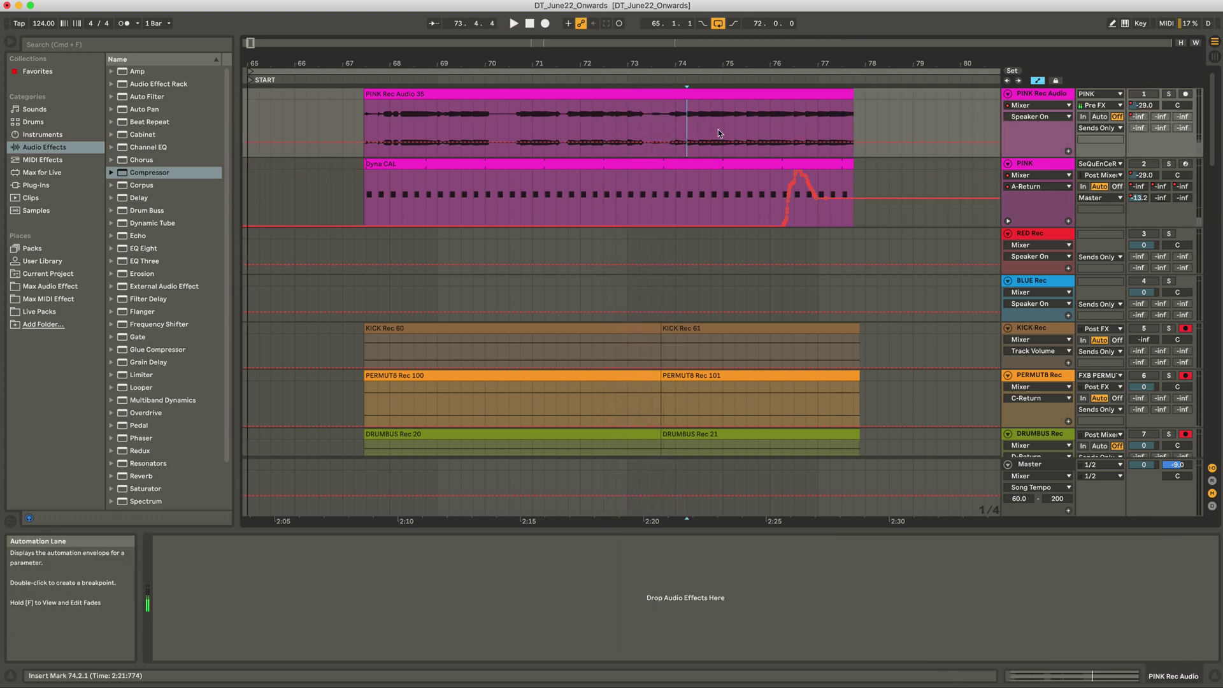
# - Display the PINK Track Volume automation and raise its flat stretch between about bars 74 and 77 to 1.0 dB
pyautogui.moveTo(665, 186); pyautogui.dragTo(847, 190)
pyautogui.click(651, 192)
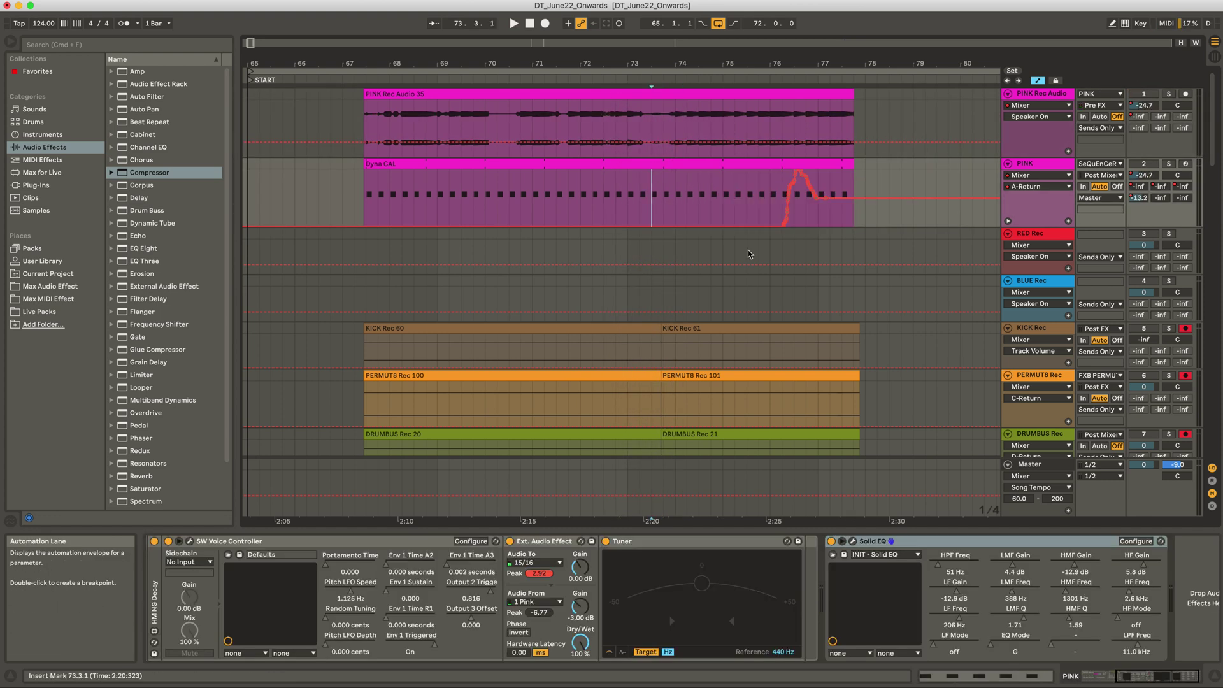
pyautogui.moveTo(603, 191); pyautogui.dragTo(817, 203)
pyautogui.click(1144, 175)
pyautogui.moveTo(782, 202); pyautogui.dragTo(879, 204)
pyautogui.press('super+z')
pyautogui.click(889, 183)
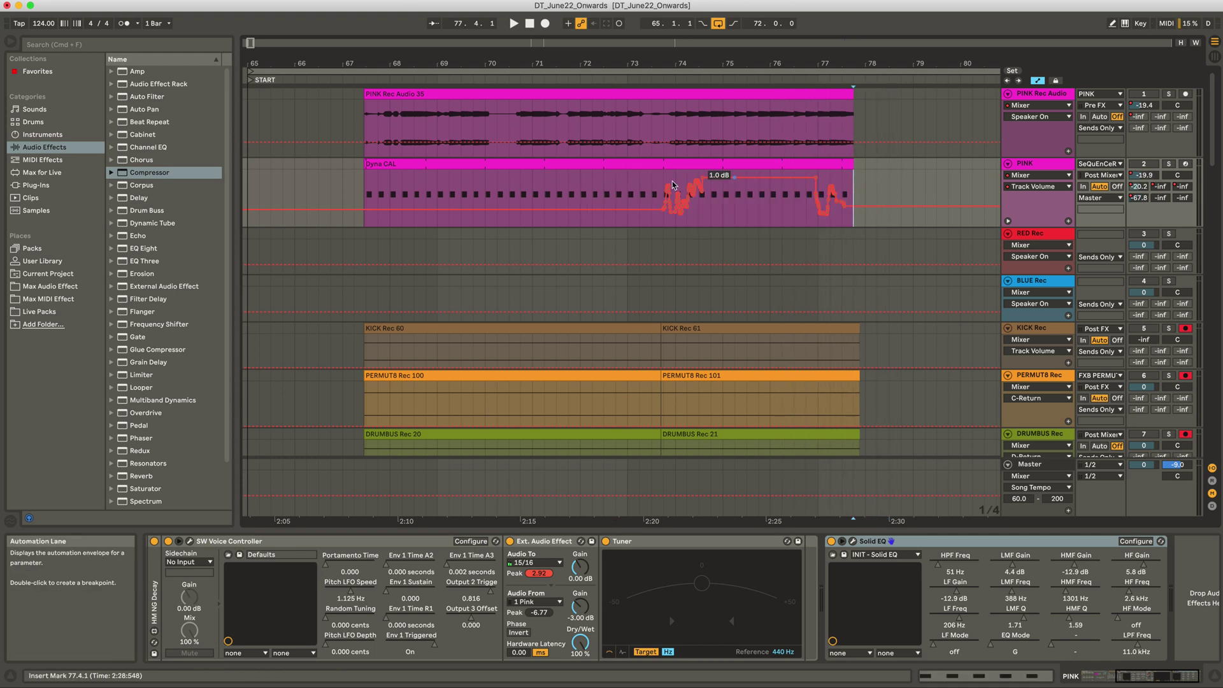
# - Highlight the stretch from about bar 73 to 77 on PINK and PINK Rec Audio, and place the insert marker at 77.3.1
pyautogui.moveTo(632, 185); pyautogui.dragTo(854, 189)
pyautogui.moveTo(615, 124); pyautogui.dragTo(848, 126)
pyautogui.click(847, 126)
pyautogui.moveTo(678, 119); pyautogui.dragTo(857, 125)
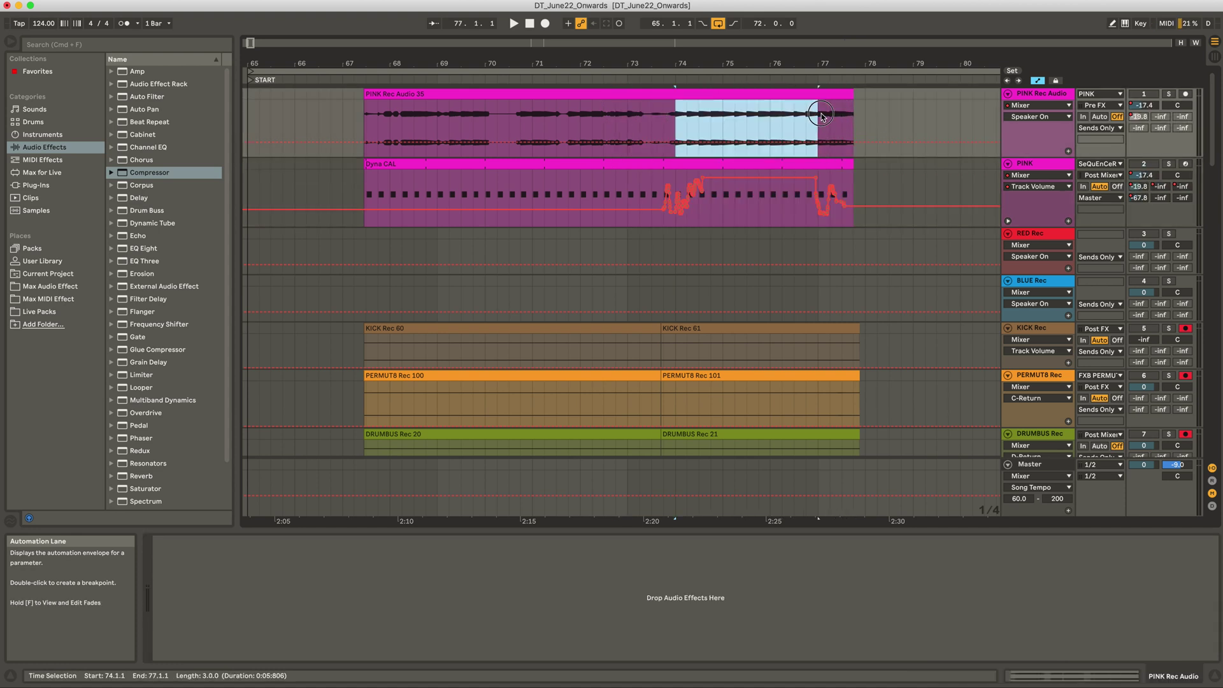
pyautogui.click(841, 118)
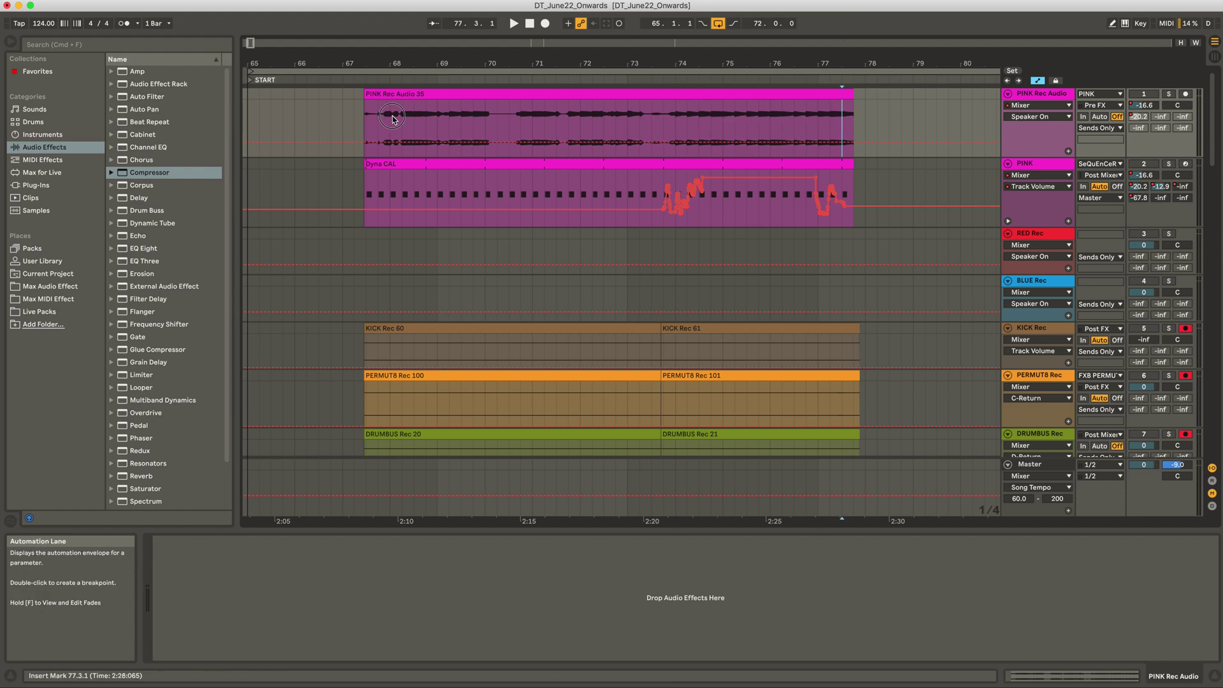
# - Duplicate the PINK Rec Audio section from 68.1.1 to 70.1.1 four times and play the arrangement from 68.3.1
pyautogui.moveTo(392, 120); pyautogui.dragTo(519, 112)
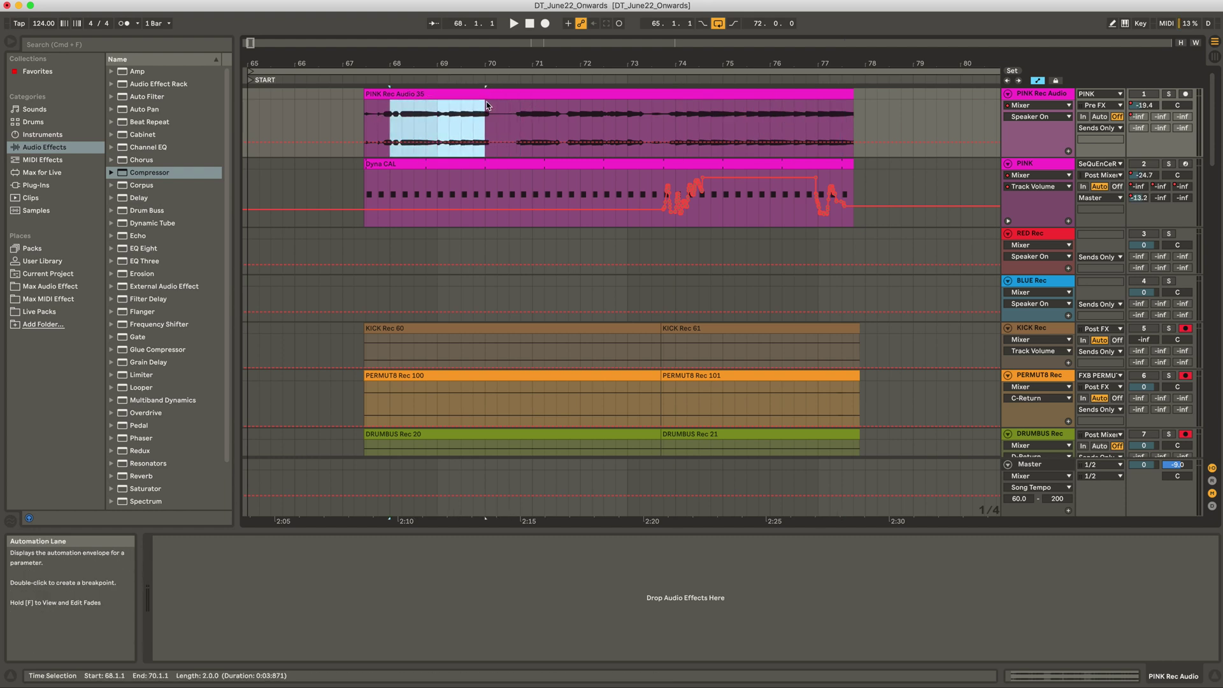
pyautogui.press('Right')
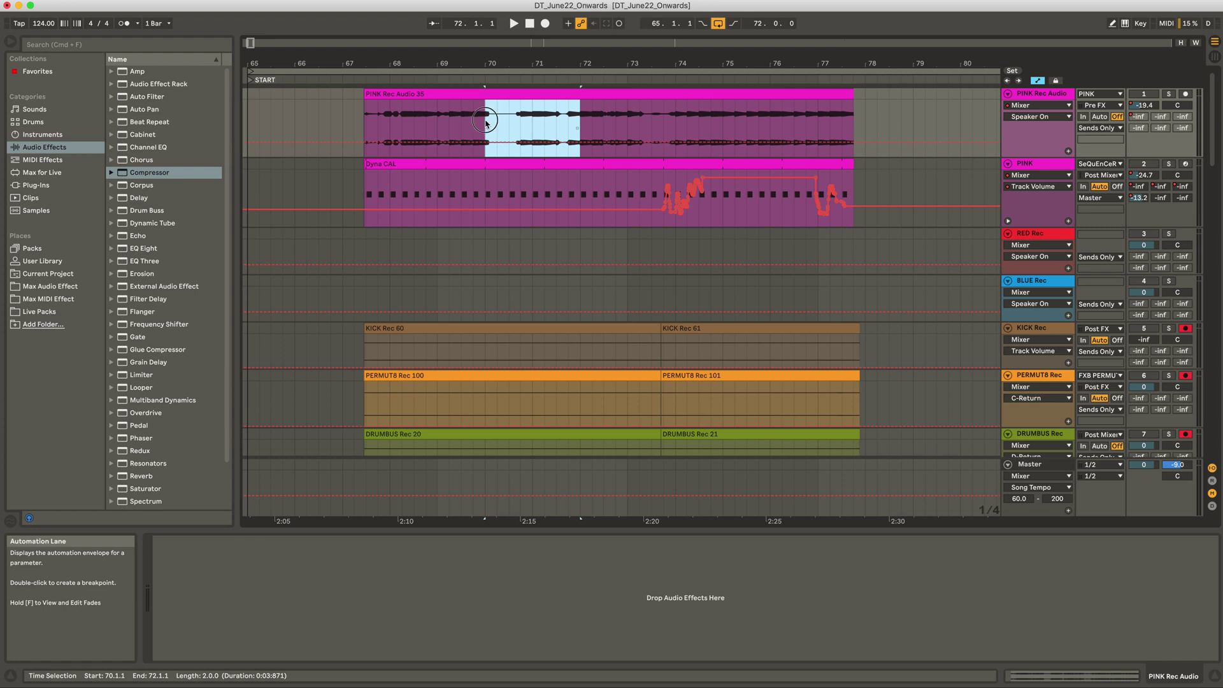
pyautogui.moveTo(485, 122); pyautogui.dragTo(408, 100)
pyautogui.press('super+d')
pyautogui.press('super+d')
pyautogui.press('super+d')
pyautogui.press('super+d')
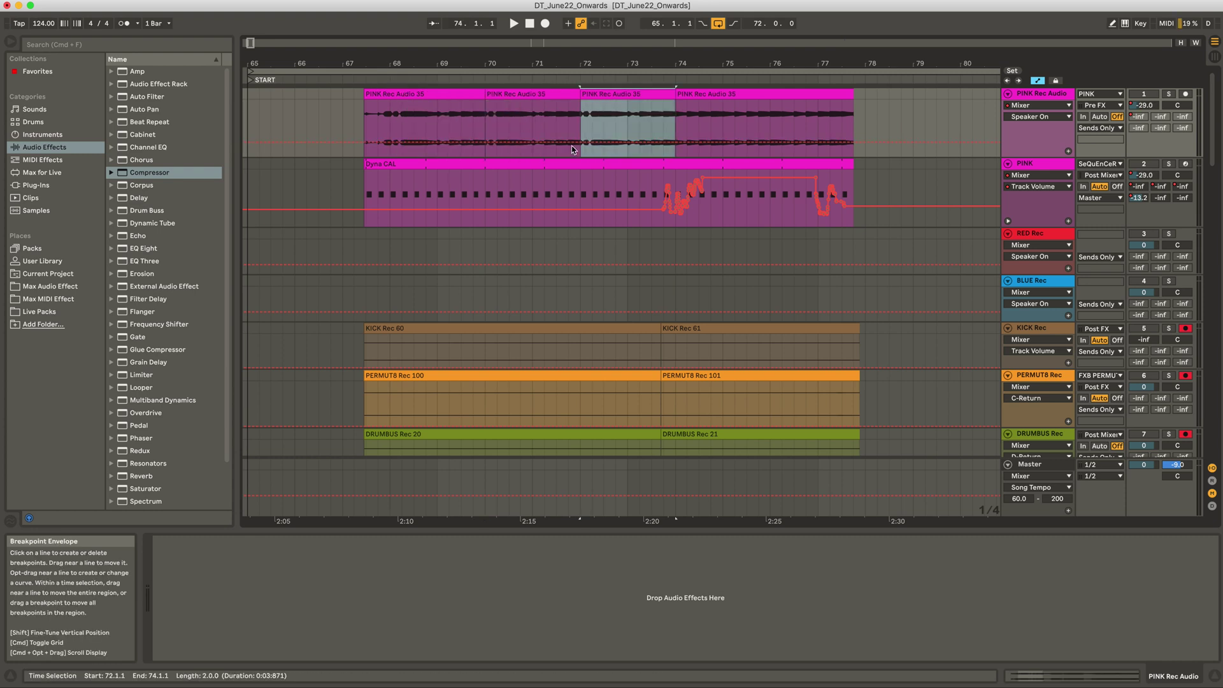
pyautogui.click(415, 121)
pyautogui.press('space')
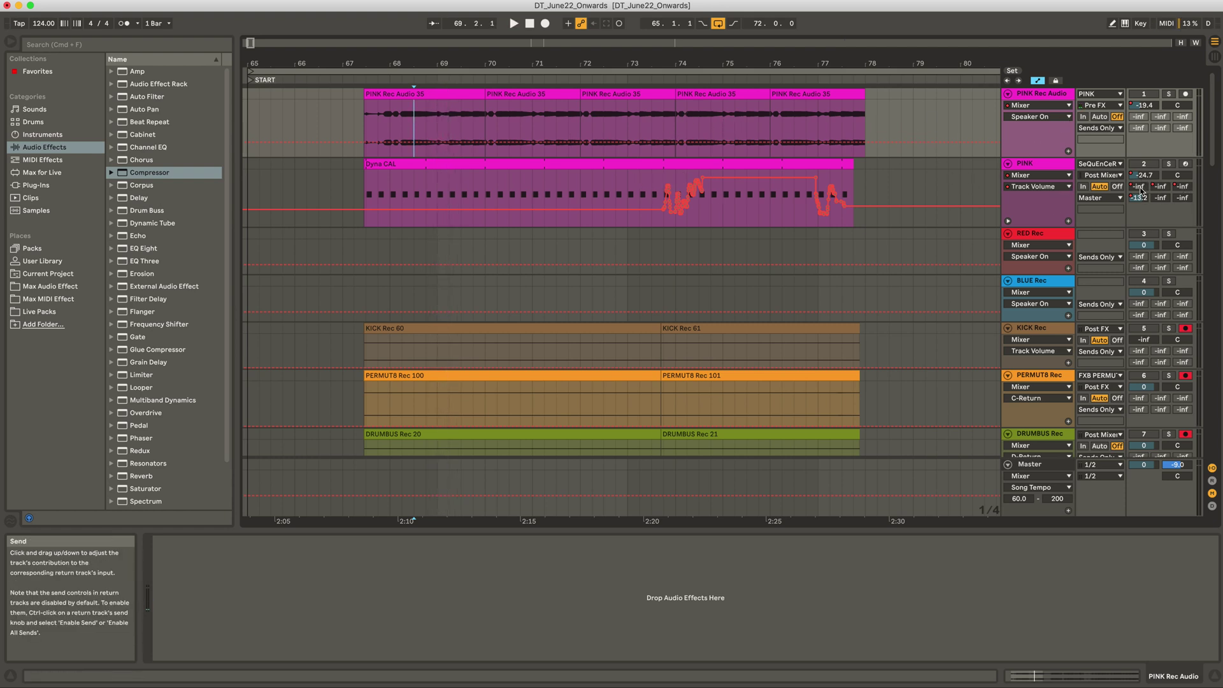
# - Adjust PINK's Solid EQ in its plug-in window, with LF and HMF gain at -0.1 dB and LMF gain at -2.5 dB
pyautogui.click(1056, 167)
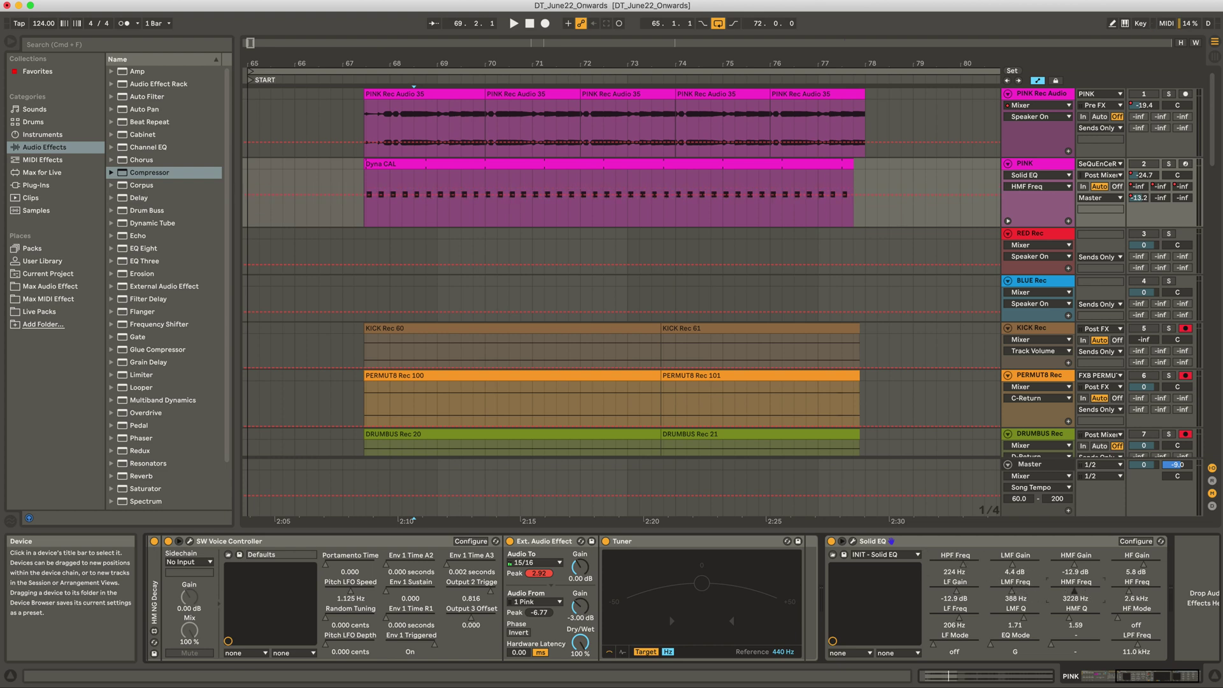
pyautogui.click(852, 541)
pyautogui.moveTo(634, 173); pyautogui.dragTo(805, 212)
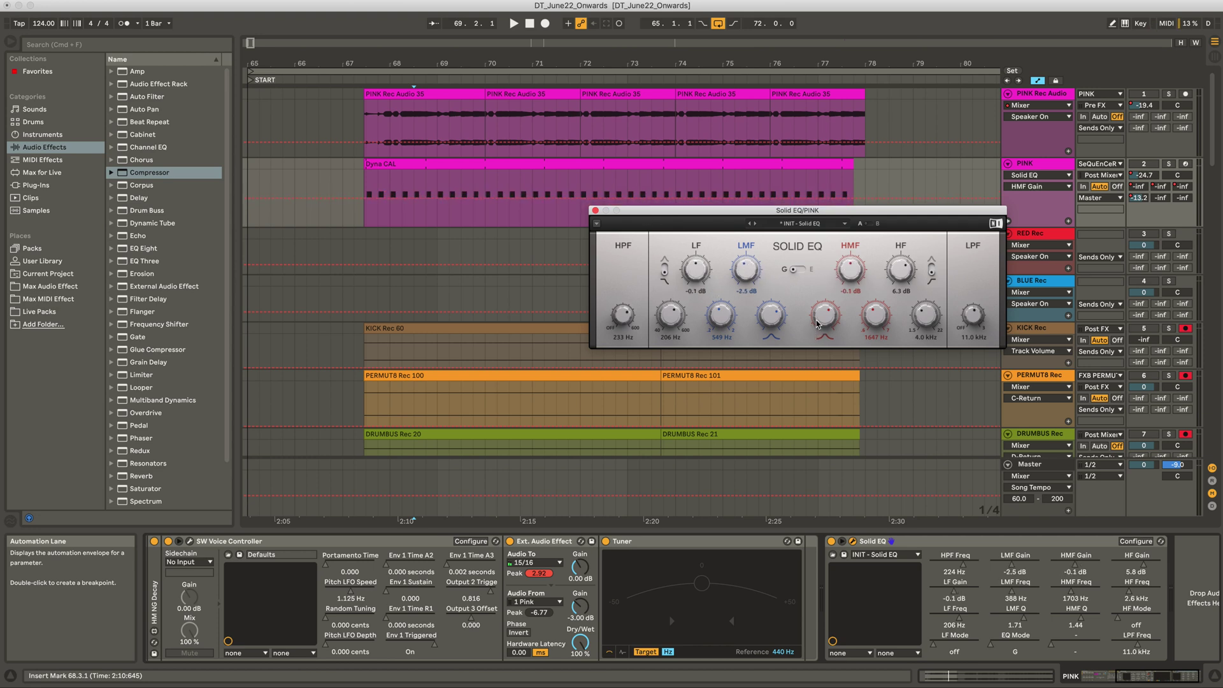
pyautogui.click(595, 210)
# - Record from 72.3.1 while sweeping PINK's Solid EQ bands, ending with LMF gain at 5.8 dB and HMF gain at 14.0 dB
pyautogui.click(603, 184)
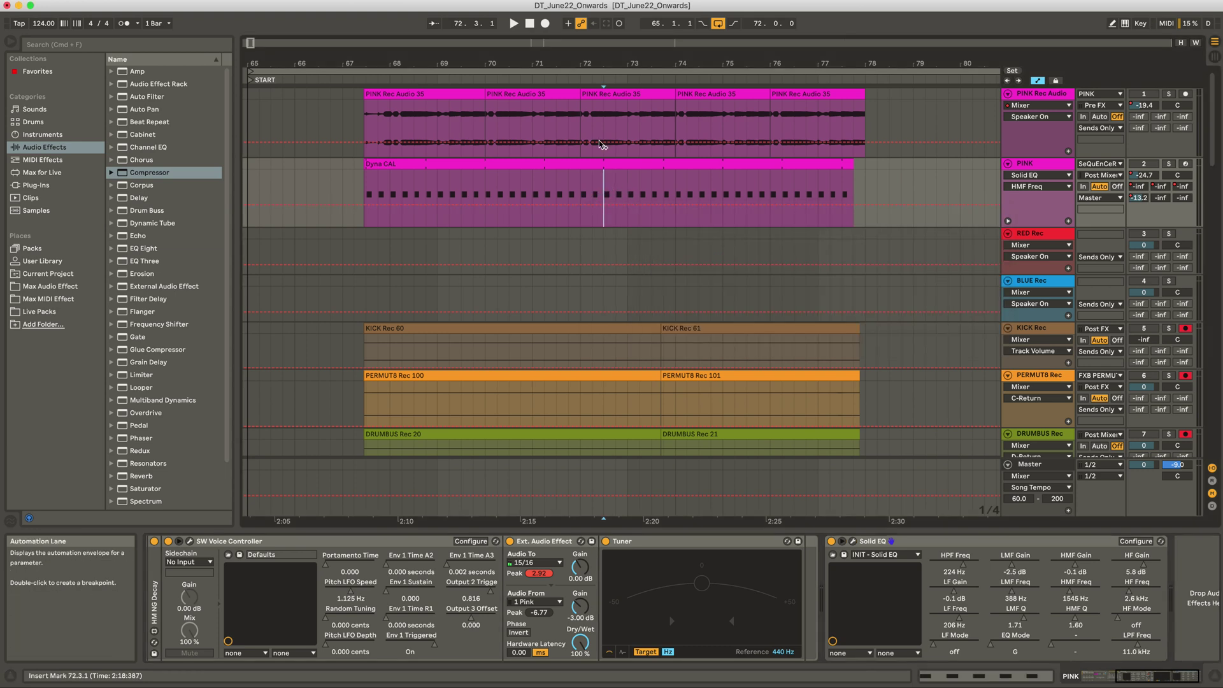
pyautogui.click(545, 23)
pyautogui.moveTo(1011, 566); pyautogui.dragTo(1062, 618)
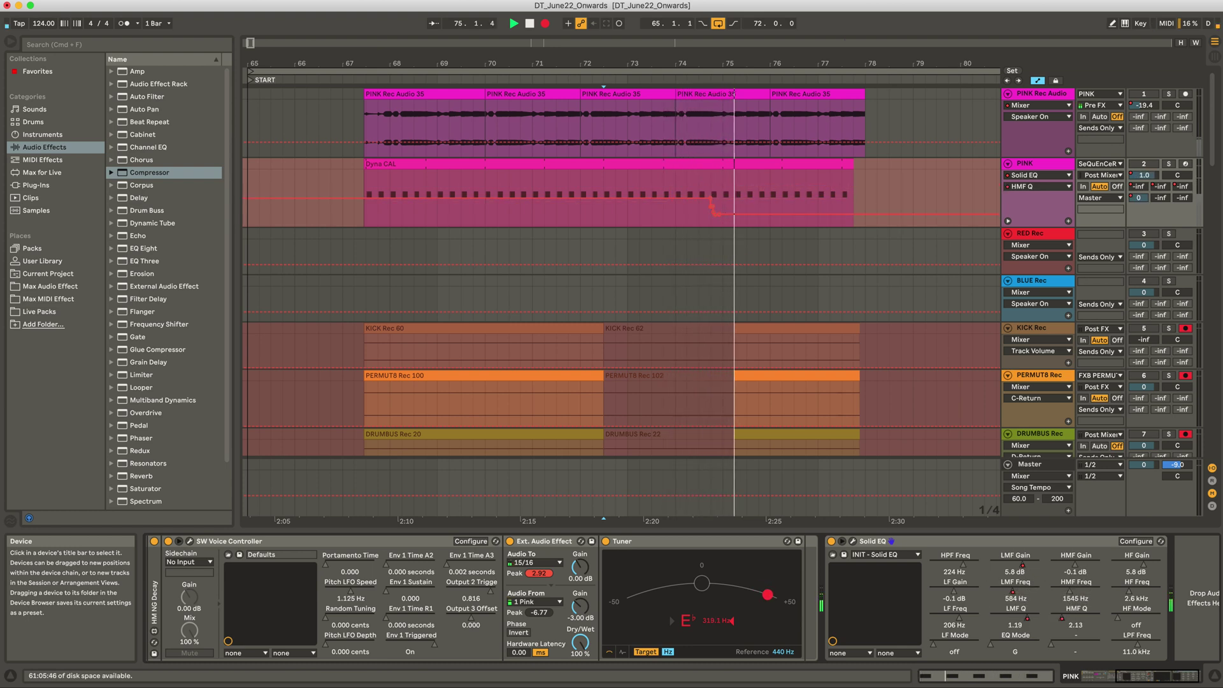
pyautogui.press('space')
# - Examine the Solid EQ and Ext. Audio Effect devices on PINK against the device chain of PINK Rec Audio
pyautogui.click(656, 179)
pyautogui.click(942, 541)
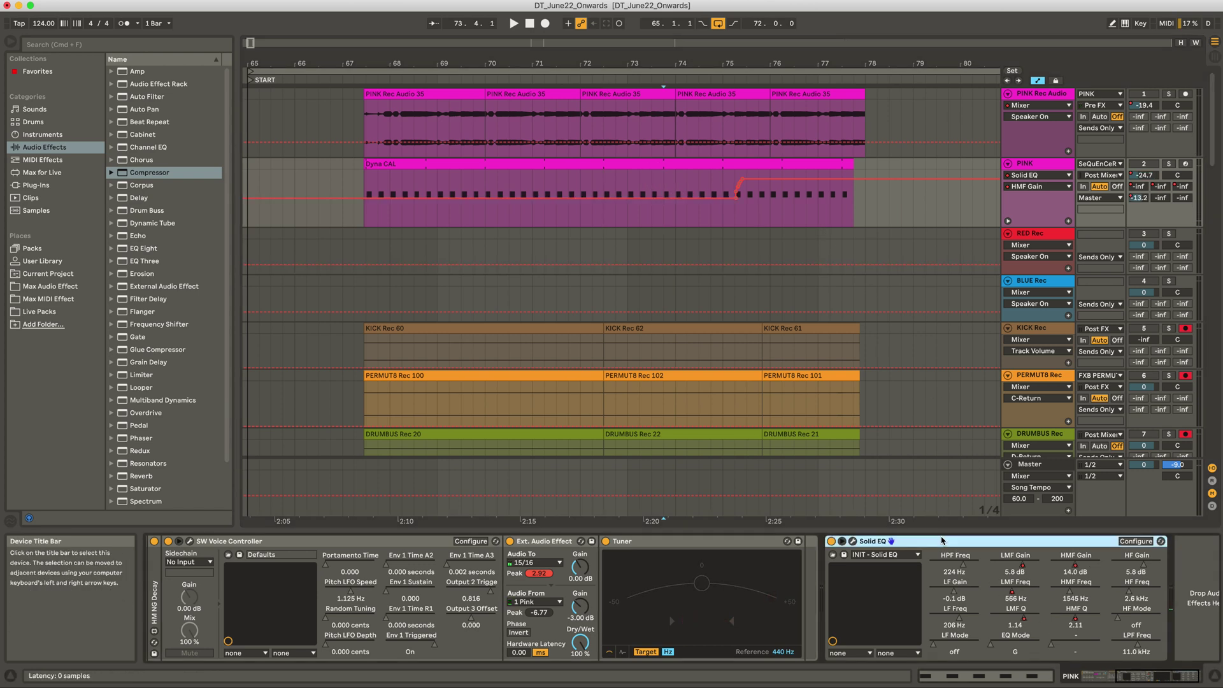
pyautogui.click(660, 115)
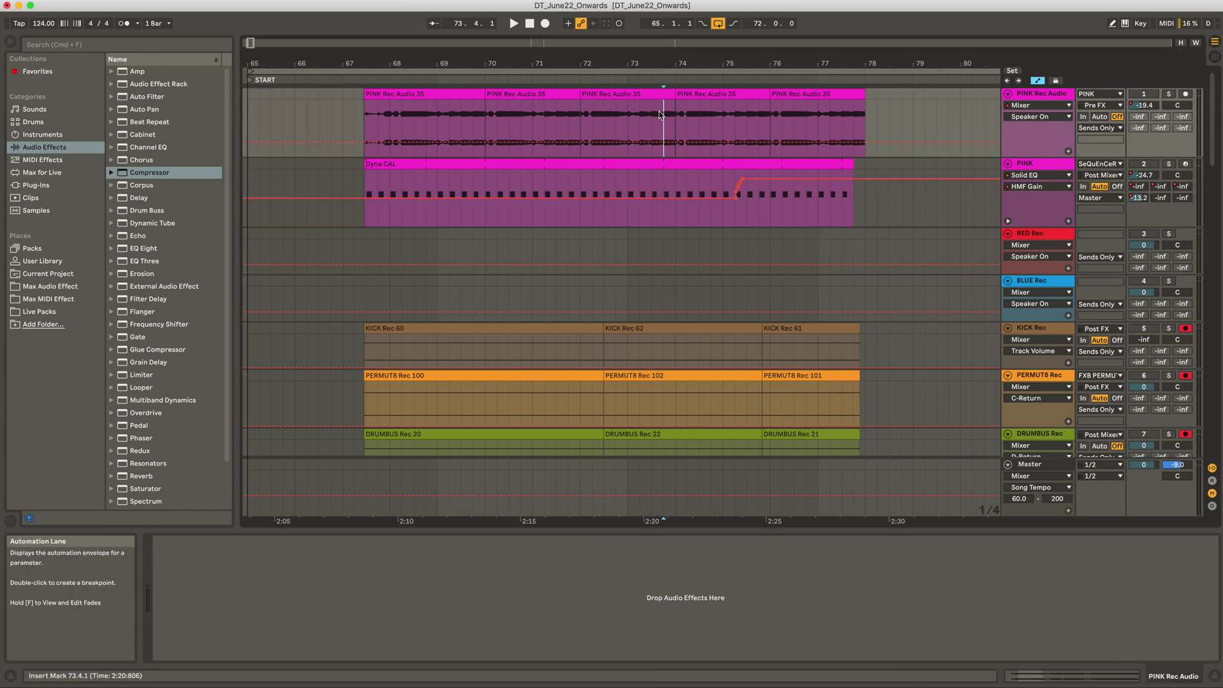
pyautogui.click(687, 181)
pyautogui.click(869, 542)
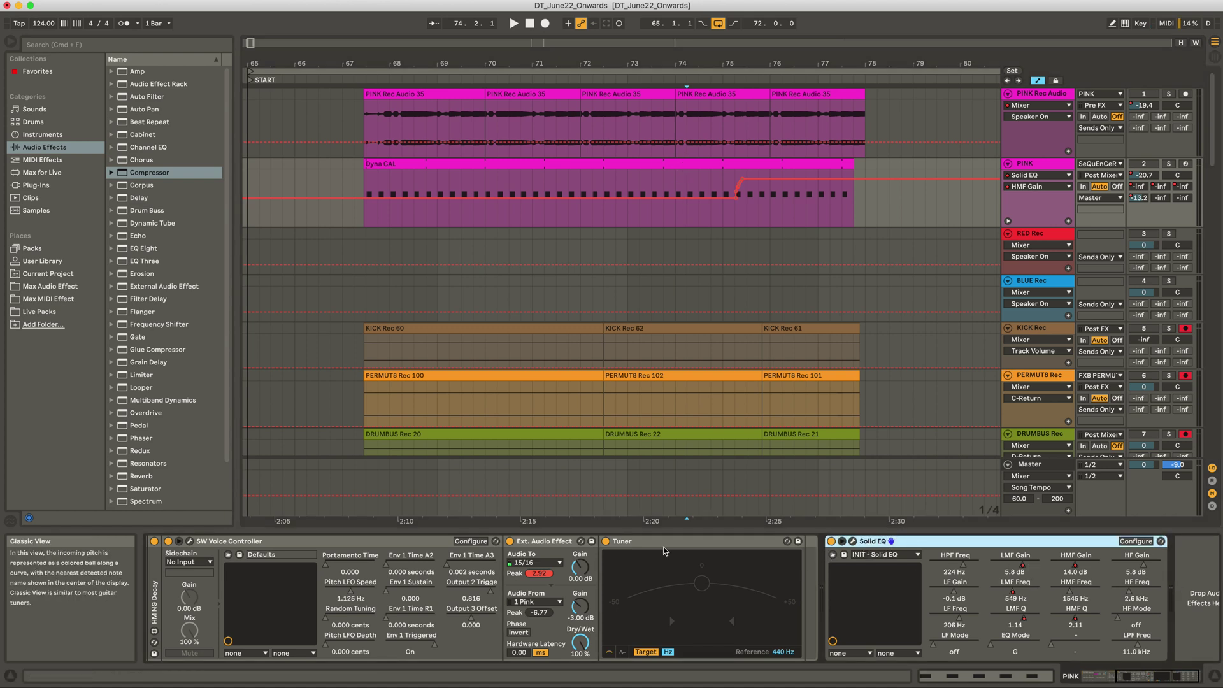
pyautogui.click(572, 541)
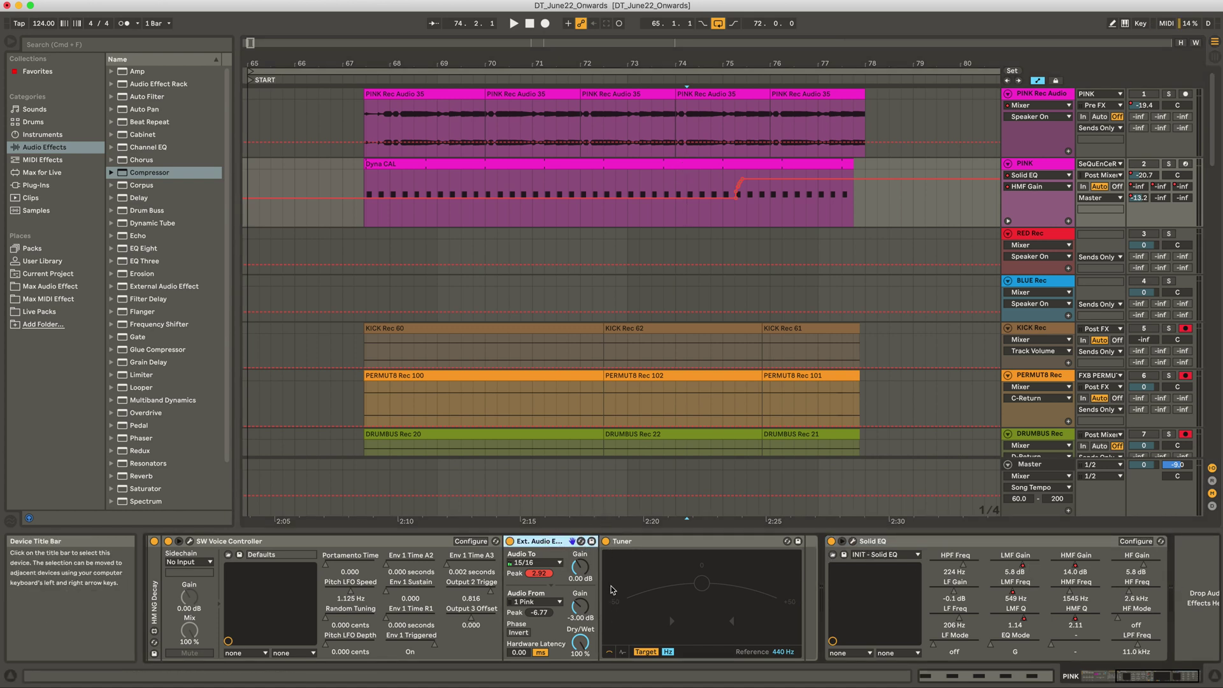
# - Add a Compressor directly before Solid EQ on the PINK track and set its Dry/Wet to 0.0 %
pyautogui.click(891, 541)
pyautogui.moveTo(163, 177); pyautogui.dragTo(831, 554)
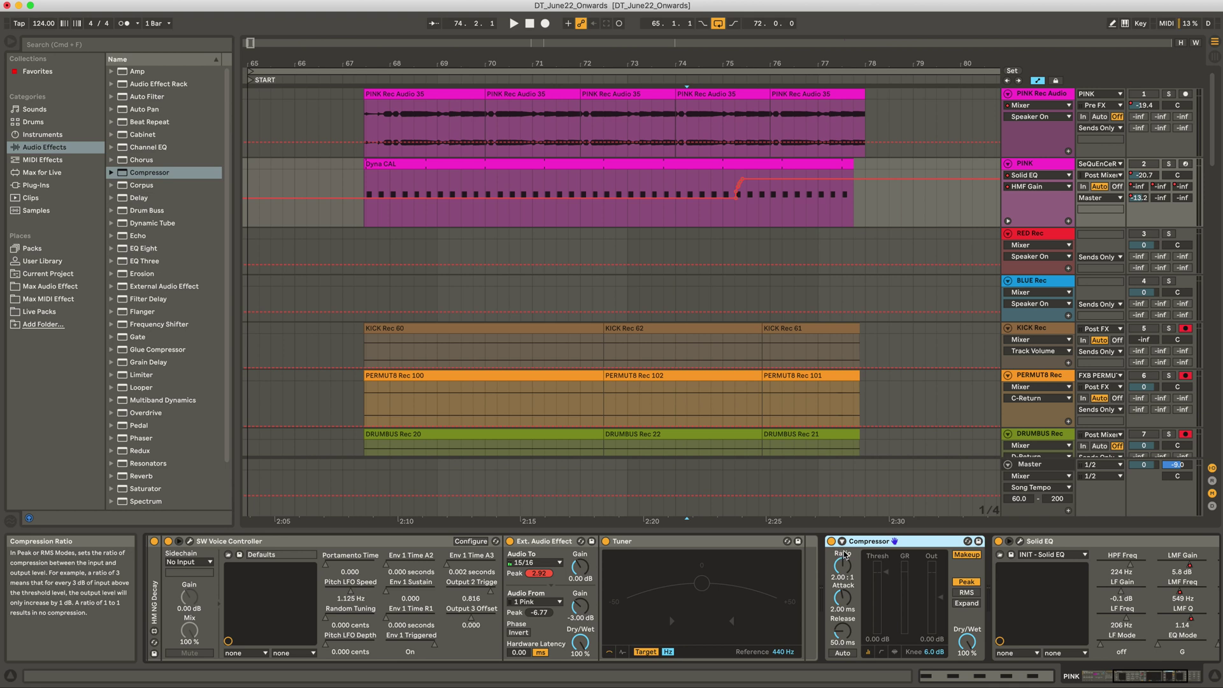
pyautogui.moveTo(870, 640); pyautogui.dragTo(873, 646)
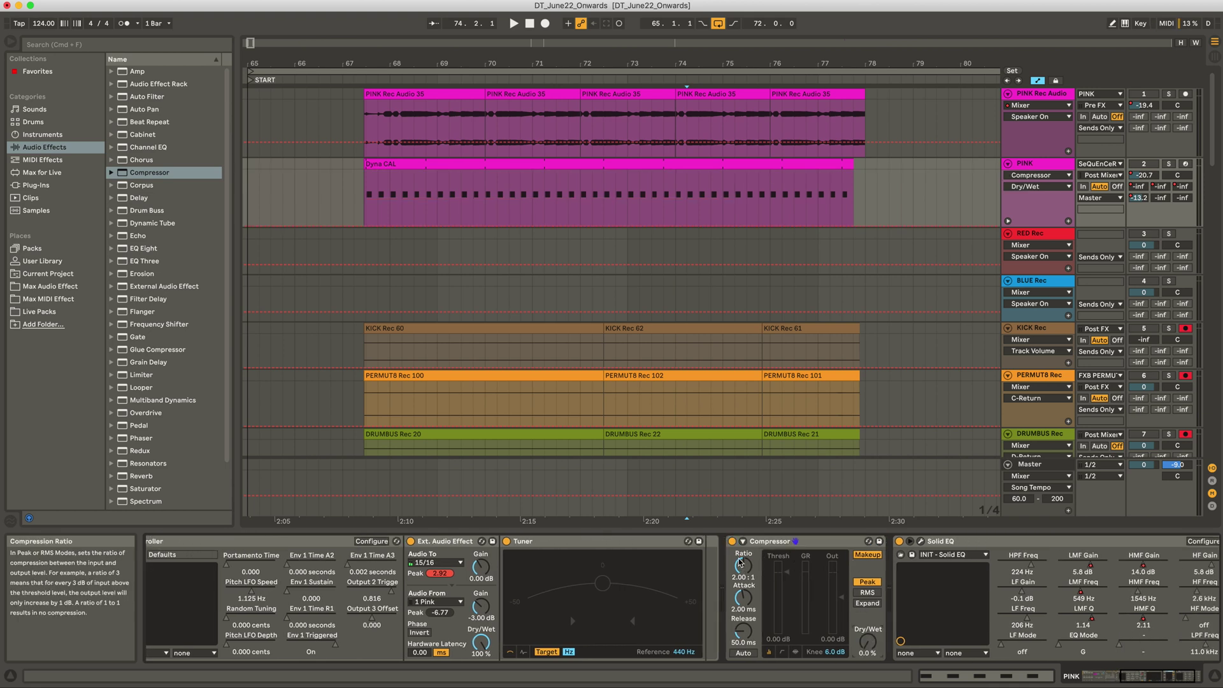
# - Unfold the Compressor's sidechain section, enable Sidechain and open its list of audio sources
pyautogui.click(742, 540)
pyautogui.hscroll(3, 975, 647)
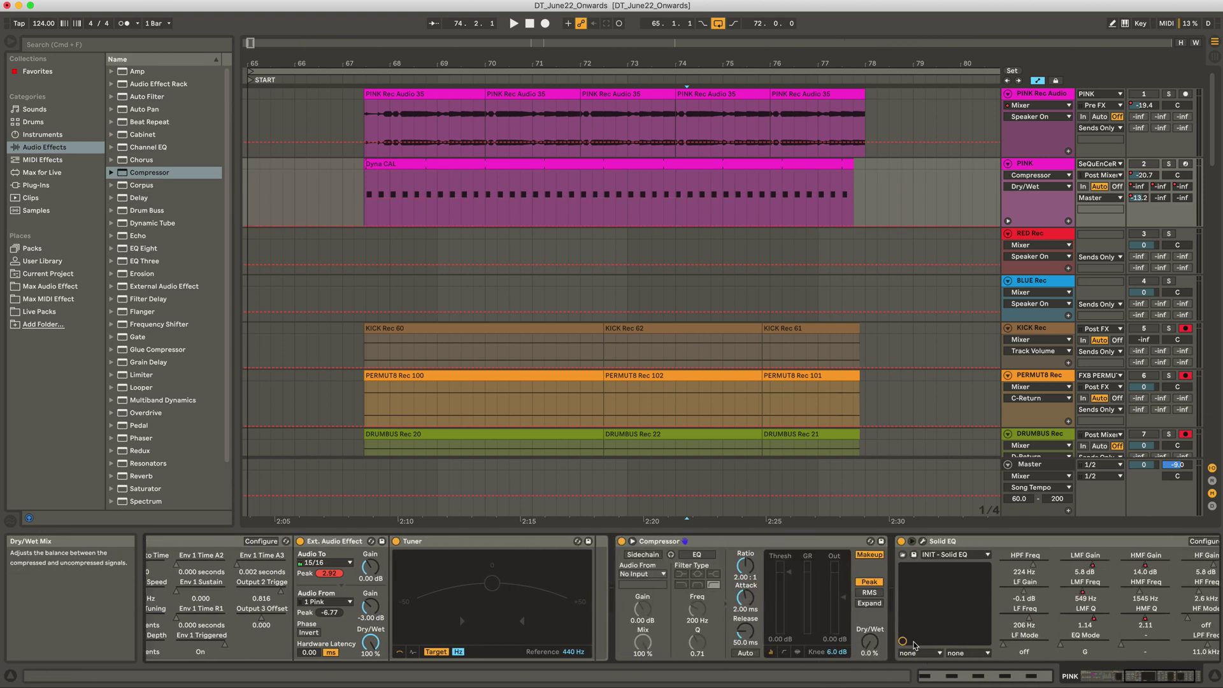
pyautogui.click(642, 554)
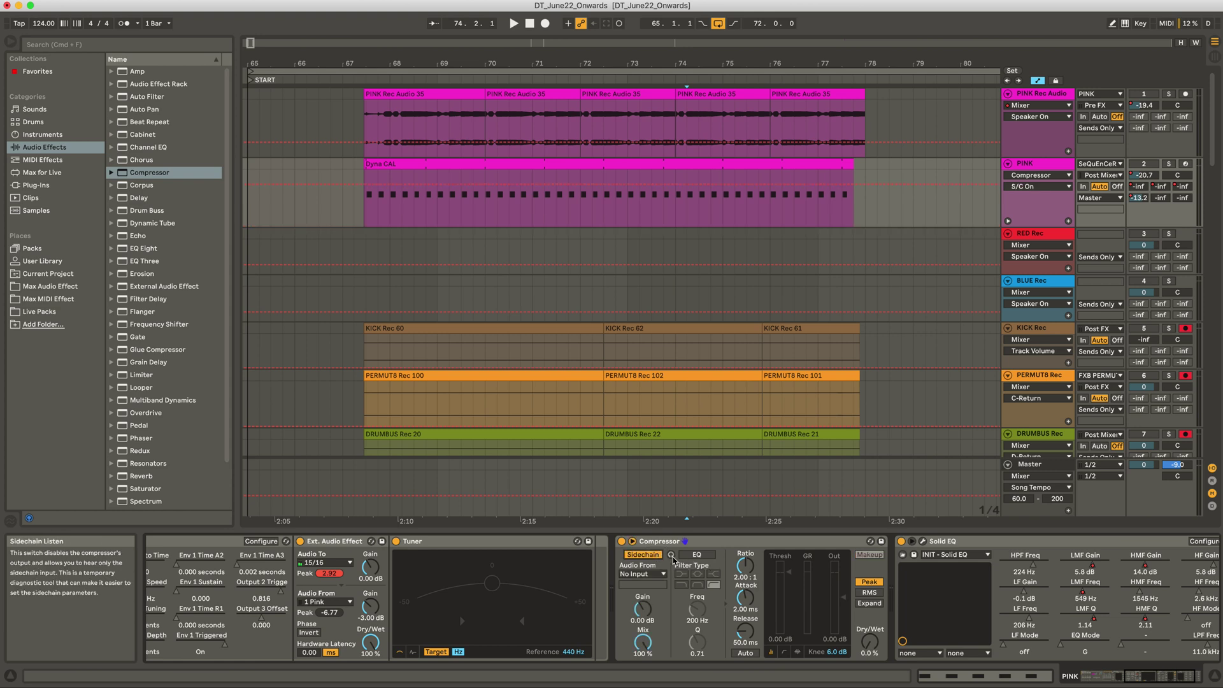
pyautogui.click(649, 574)
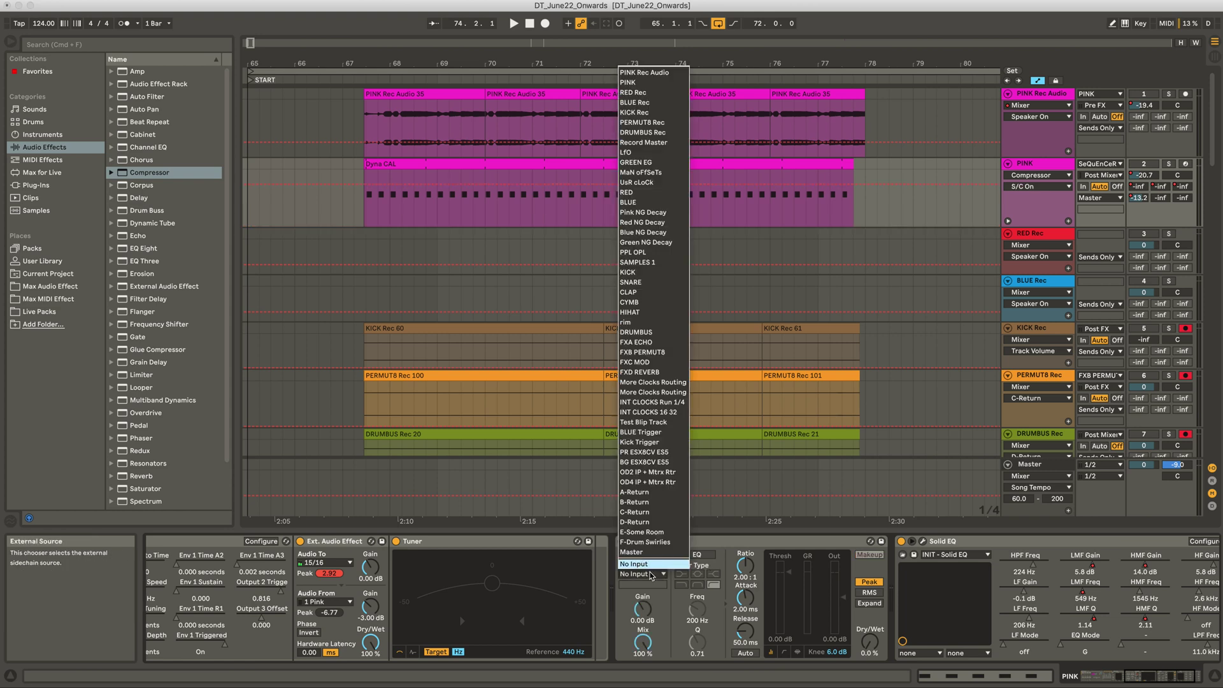
# - Close the source list without choosing an input and highlight PINK Rec Audio from 68.4.1 to 77.3.1
pyautogui.click(565, 127)
pyautogui.moveTo(425, 128); pyautogui.dragTo(841, 127)
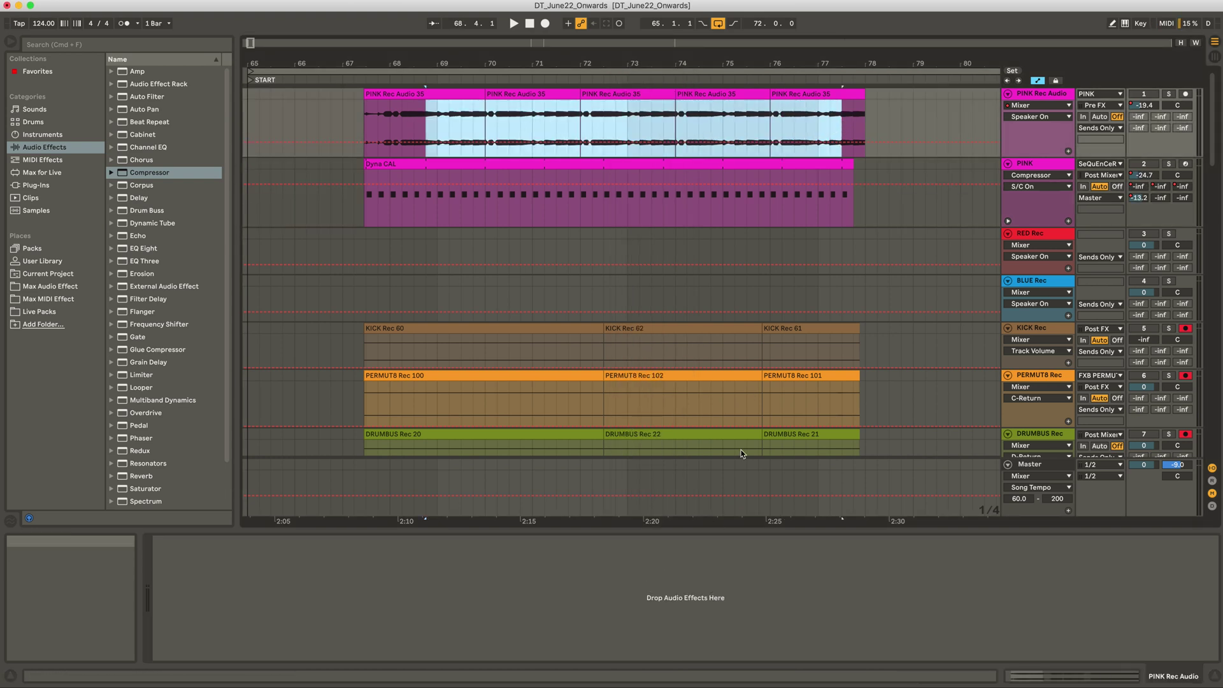
# - Set the PINK Compressor's sidechain input to PINK Rec Audio, tapped Pre FX
pyautogui.click(663, 191)
pyautogui.click(652, 583)
pyautogui.click(650, 595)
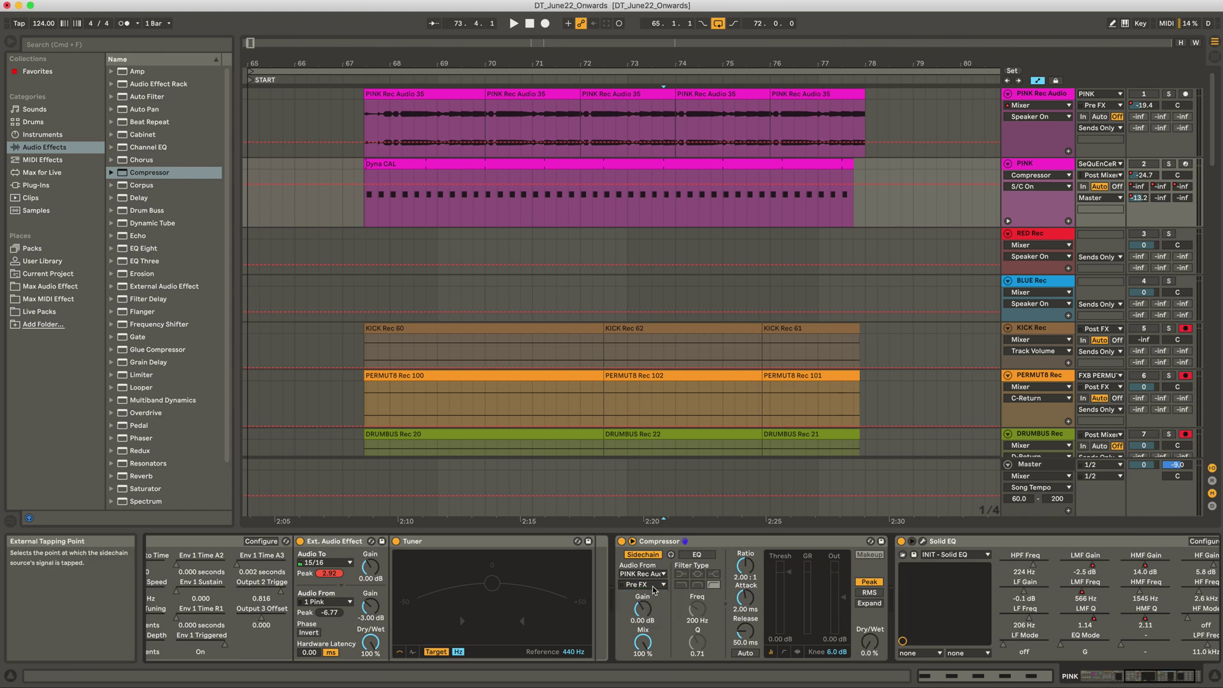
# - Delete the Track Volume automation of PINK Rec Audio and pull the track's volume down to -inf dB
pyautogui.rightClick(1148, 106)
pyautogui.click(1148, 107)
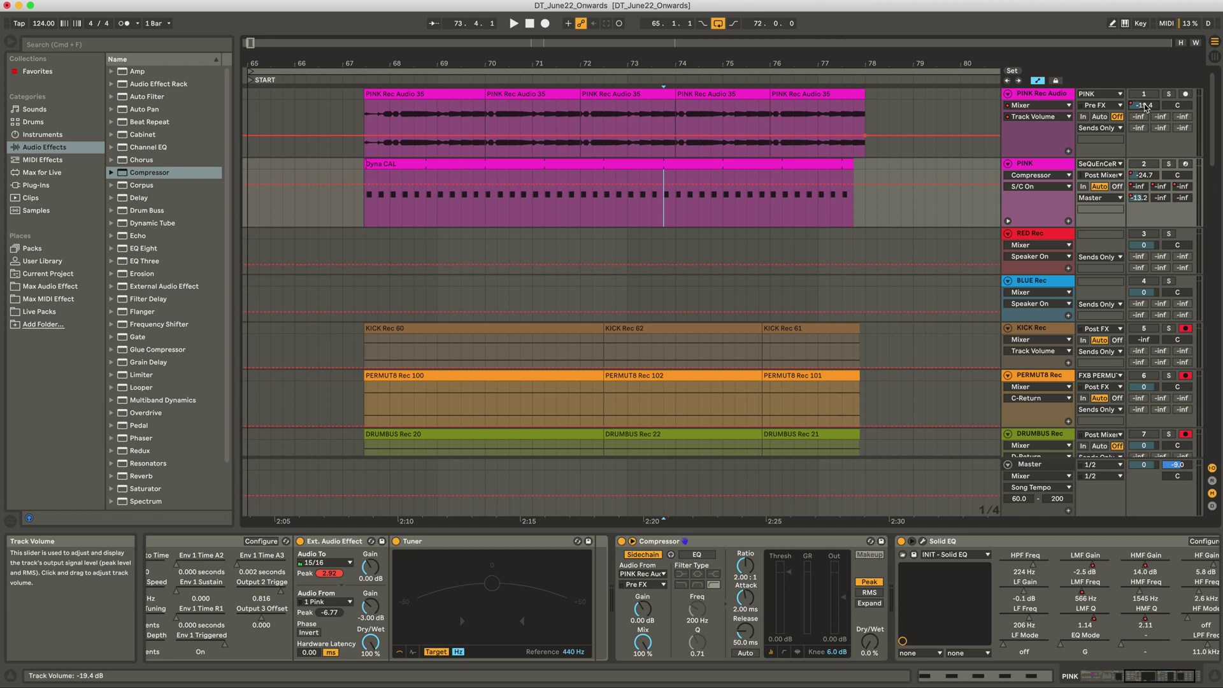
pyautogui.rightClick(1146, 107)
pyautogui.click(1168, 150)
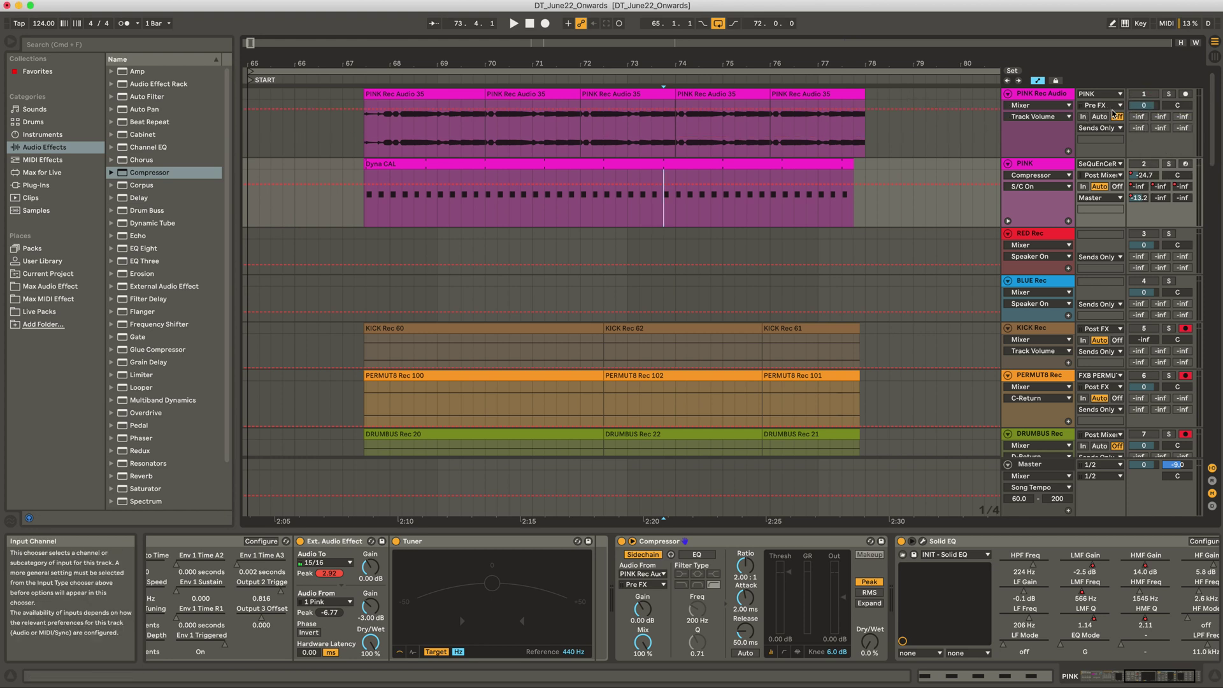
pyautogui.moveTo(1142, 107); pyautogui.dragTo(1140, 184)
# - Play back from 71.4.1, enable sidechain listening on PINK's Compressor and activate the PINK track
pyautogui.moveTo(571, 132); pyautogui.dragTo(793, 130)
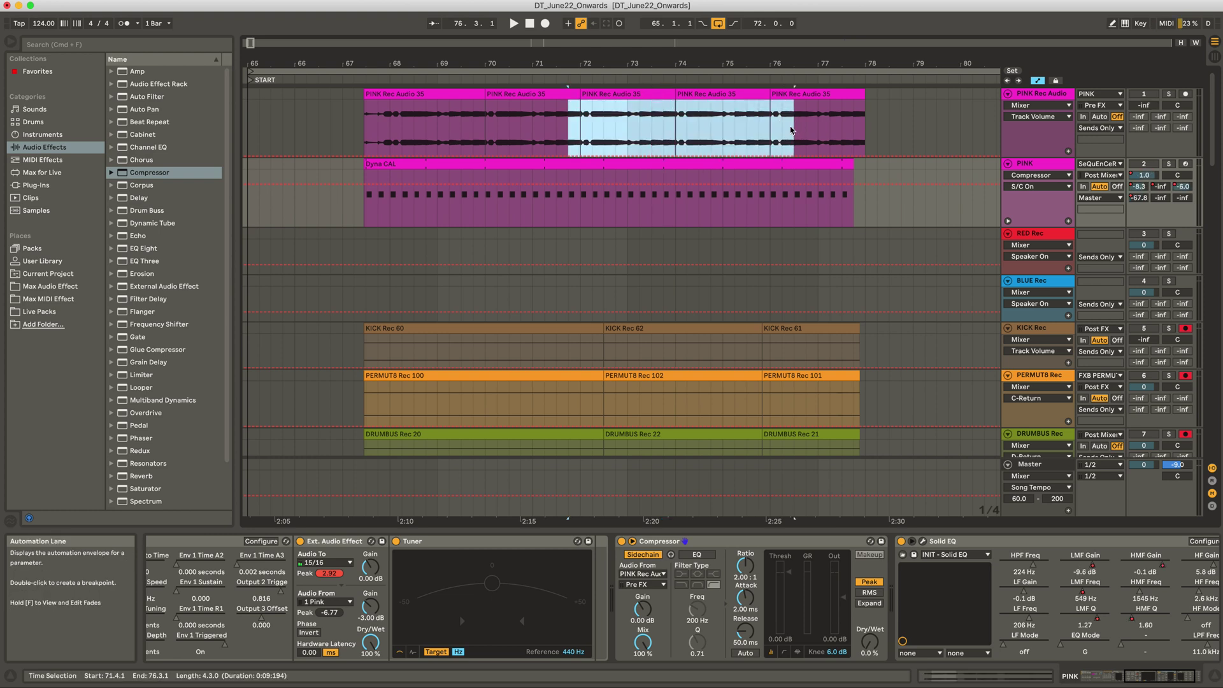
pyautogui.press('space')
pyautogui.click(1026, 163)
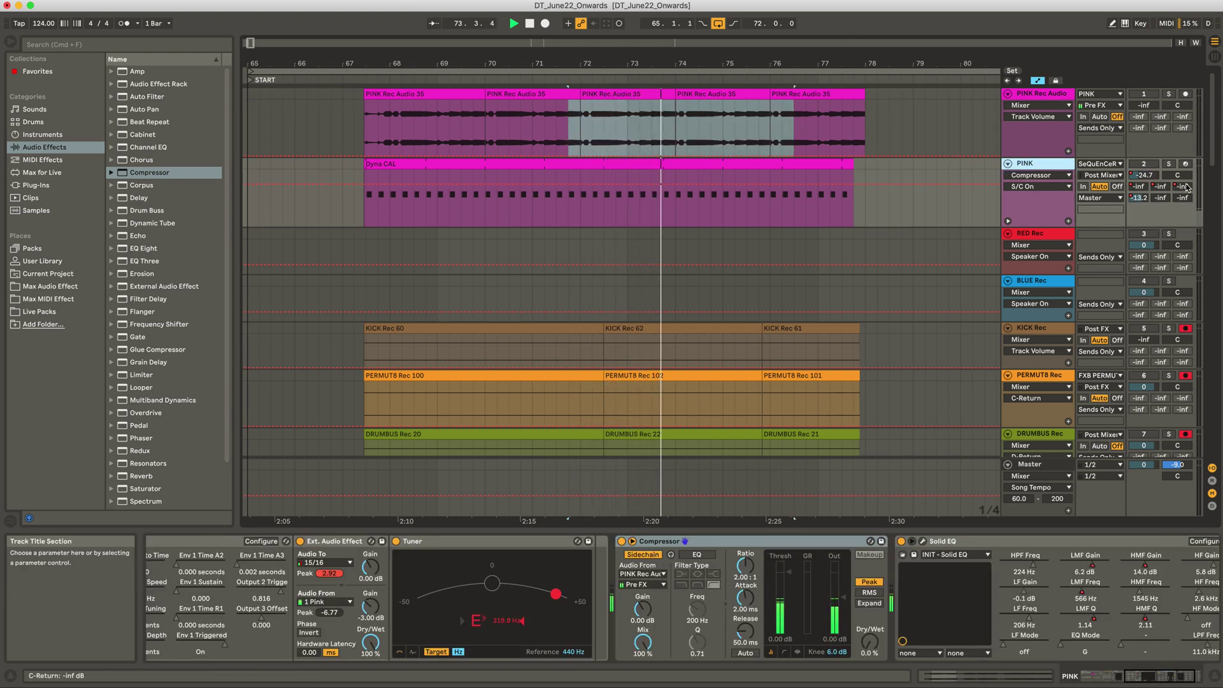
pyautogui.press('space')
pyautogui.click(1144, 175)
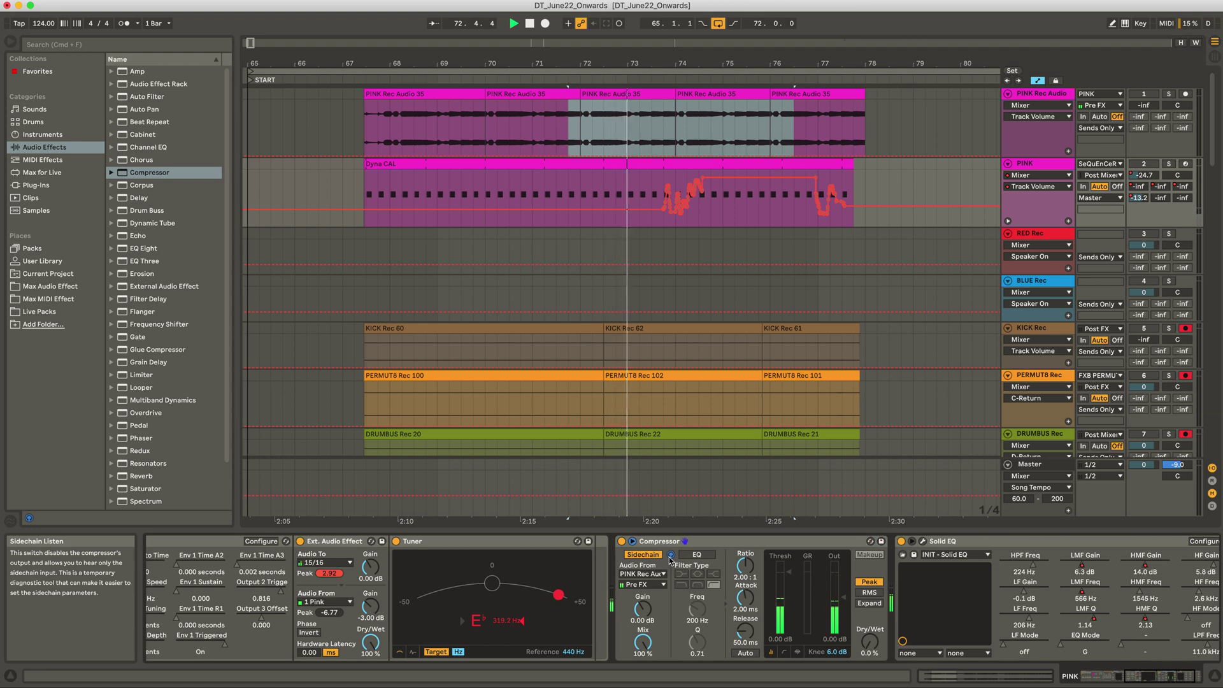
pyautogui.click(1144, 164)
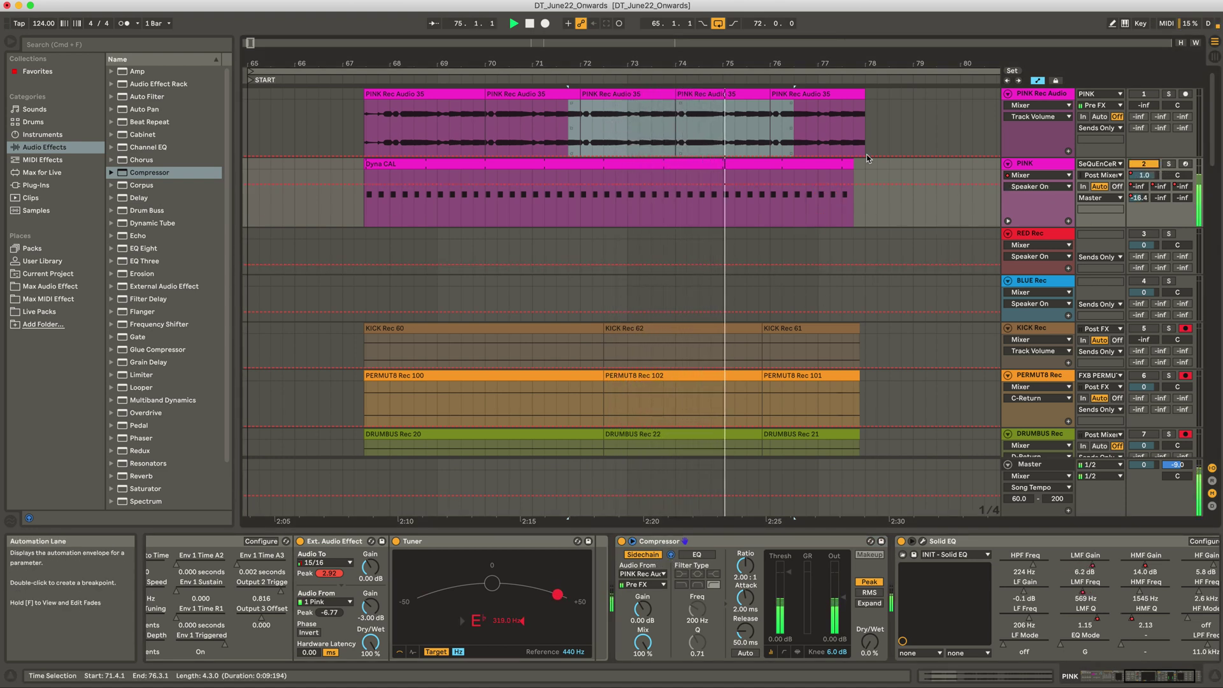
# - Override PINK's volume at about -3.7 dB, re-enable its automation and highlight the curve from 73.1.1 to 78.1.1
pyautogui.moveTo(1144, 175); pyautogui.dragTo(1144, 178)
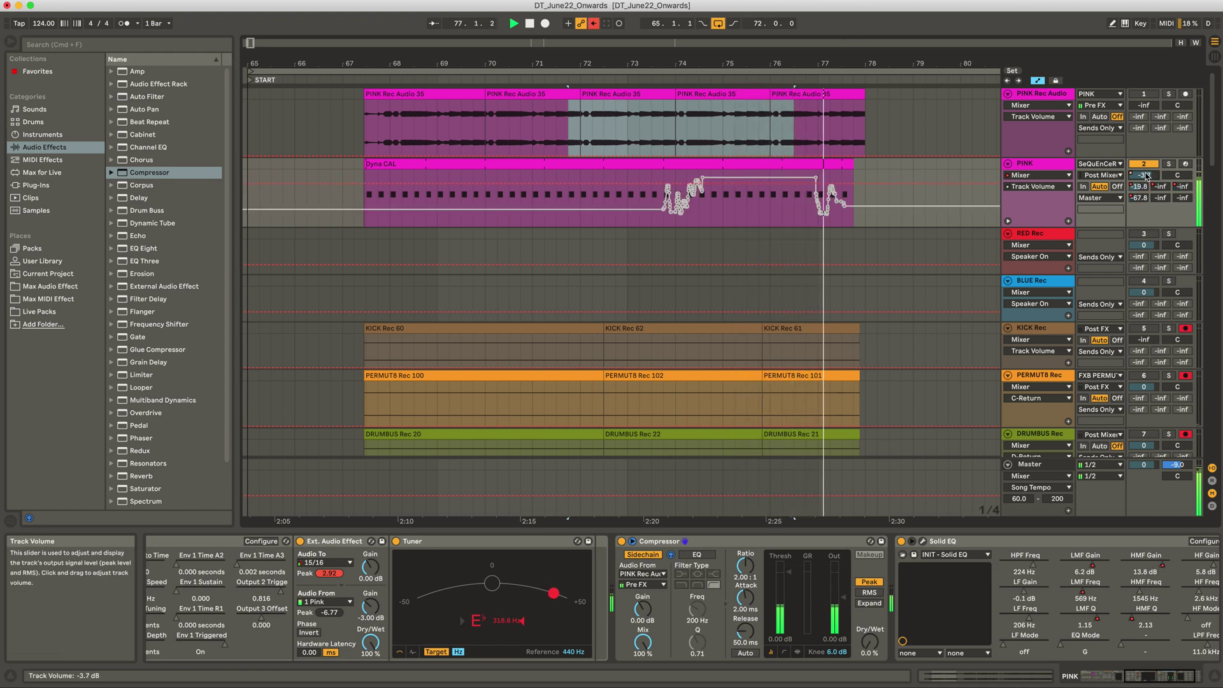
pyautogui.moveTo(627, 138); pyautogui.dragTo(711, 144)
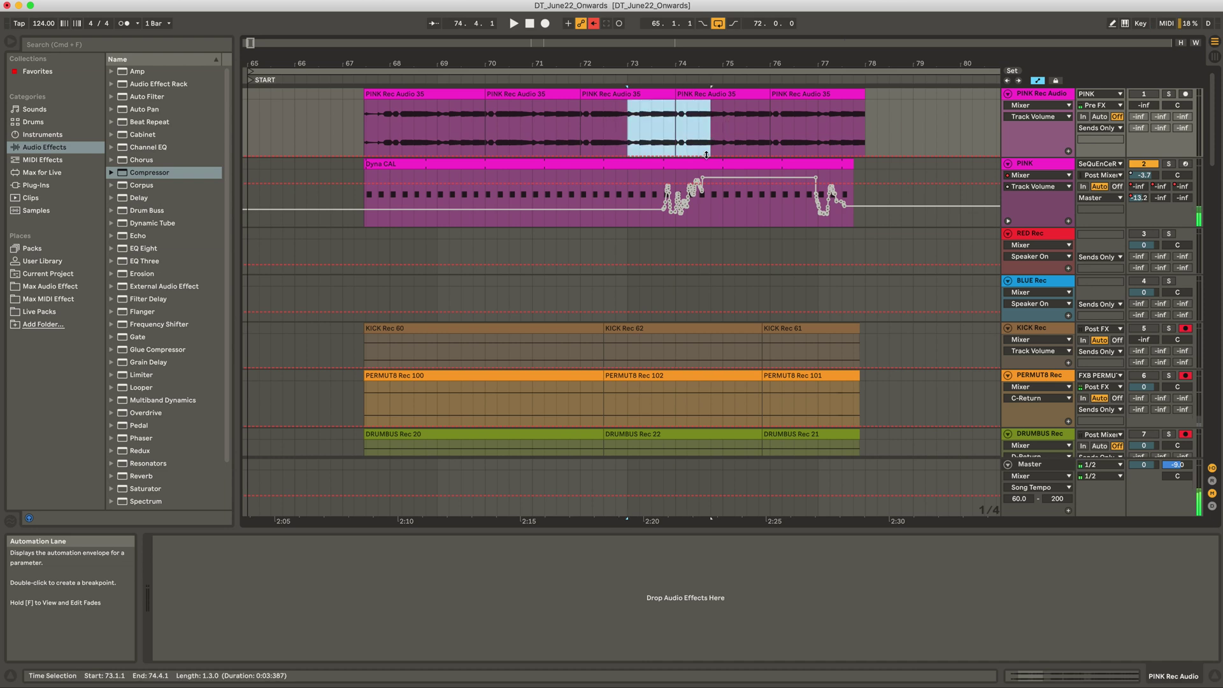
pyautogui.click(639, 200)
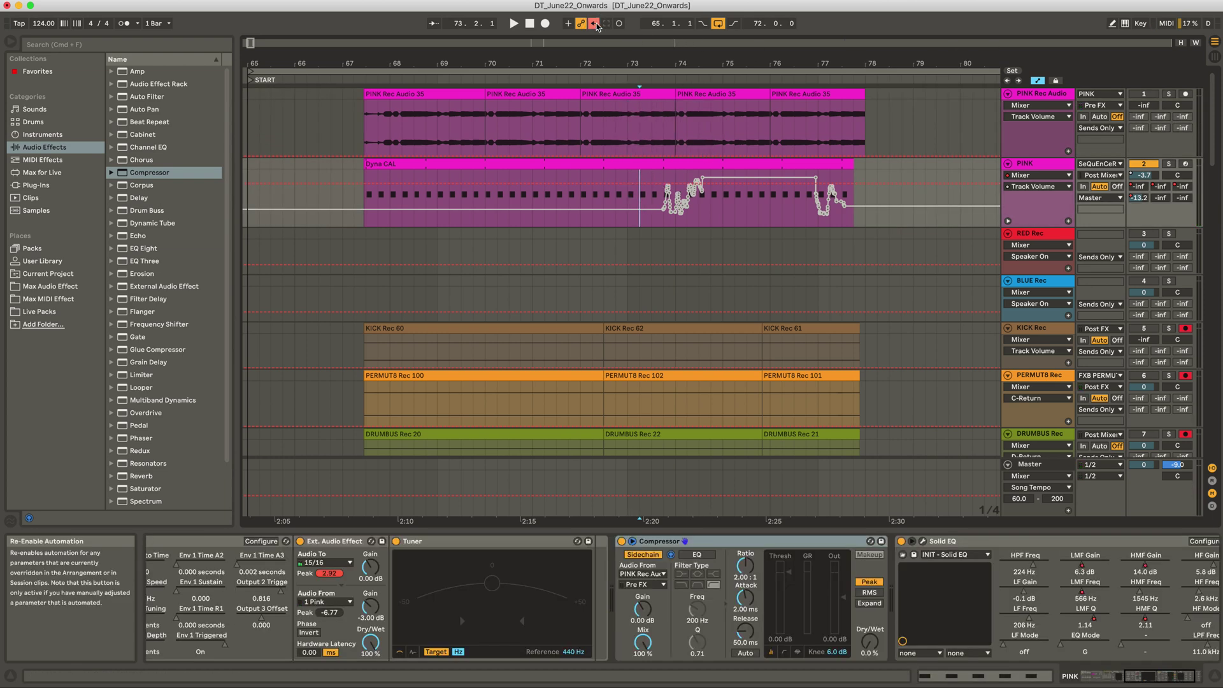
pyautogui.moveTo(633, 191); pyautogui.dragTo(863, 191)
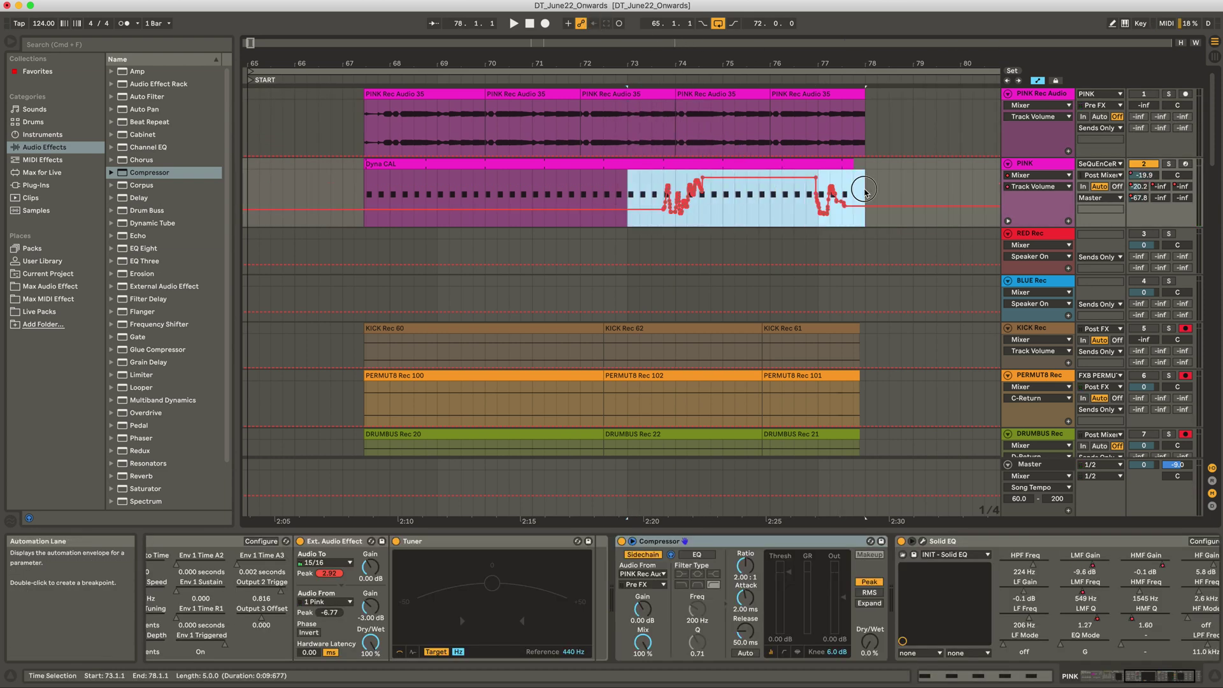
# - Extend the first PINK Rec Audio 35 clip to the end of the Dyna CAL clip and play it from 73.2.1
pyautogui.click(464, 93)
pyautogui.moveTo(482, 94); pyautogui.dragTo(856, 97)
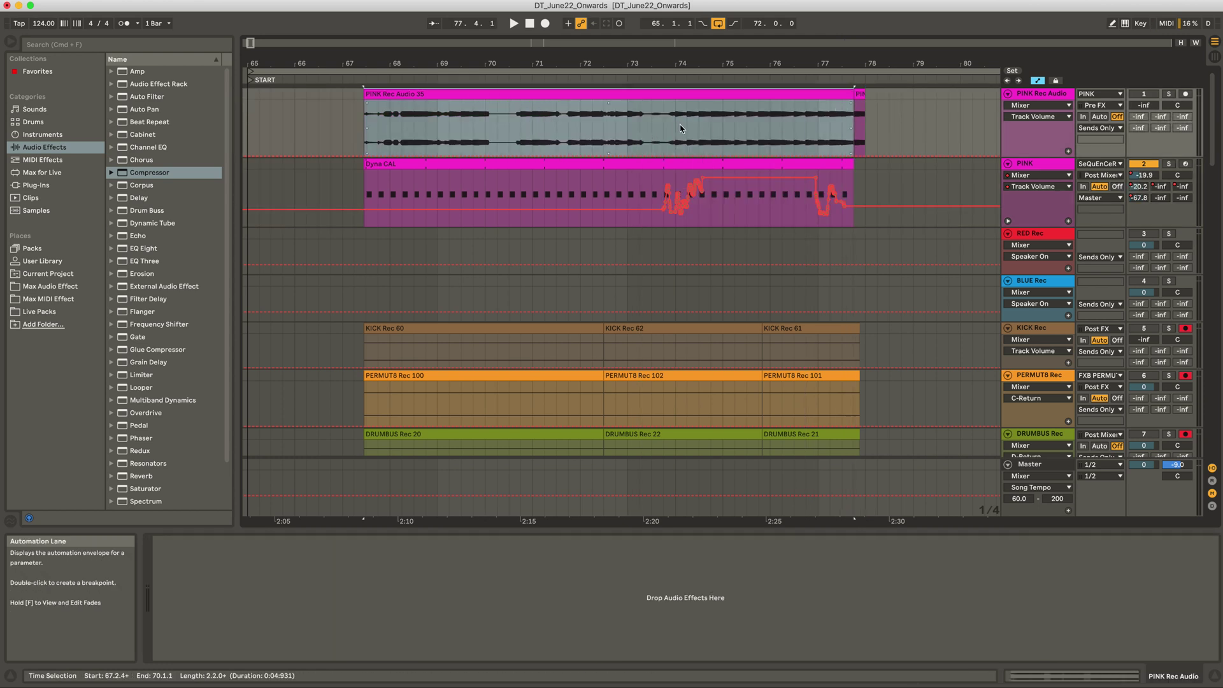
pyautogui.click(640, 121)
pyautogui.press('space')
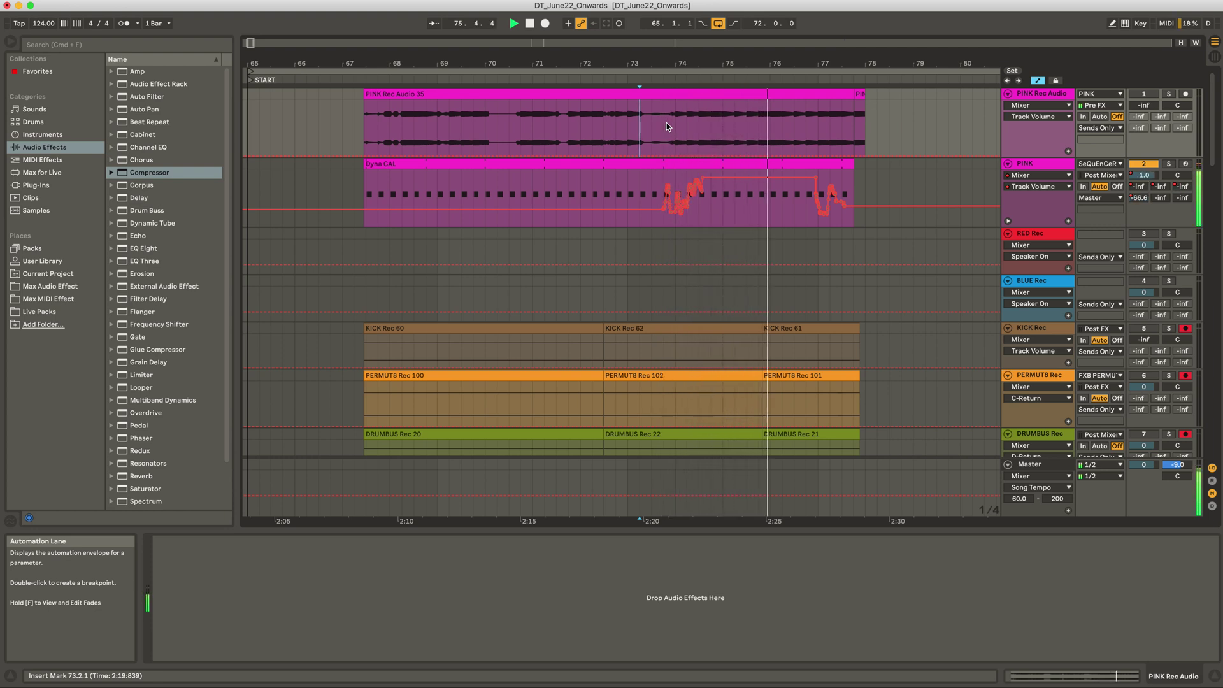
pyautogui.press('space')
pyautogui.press('space')
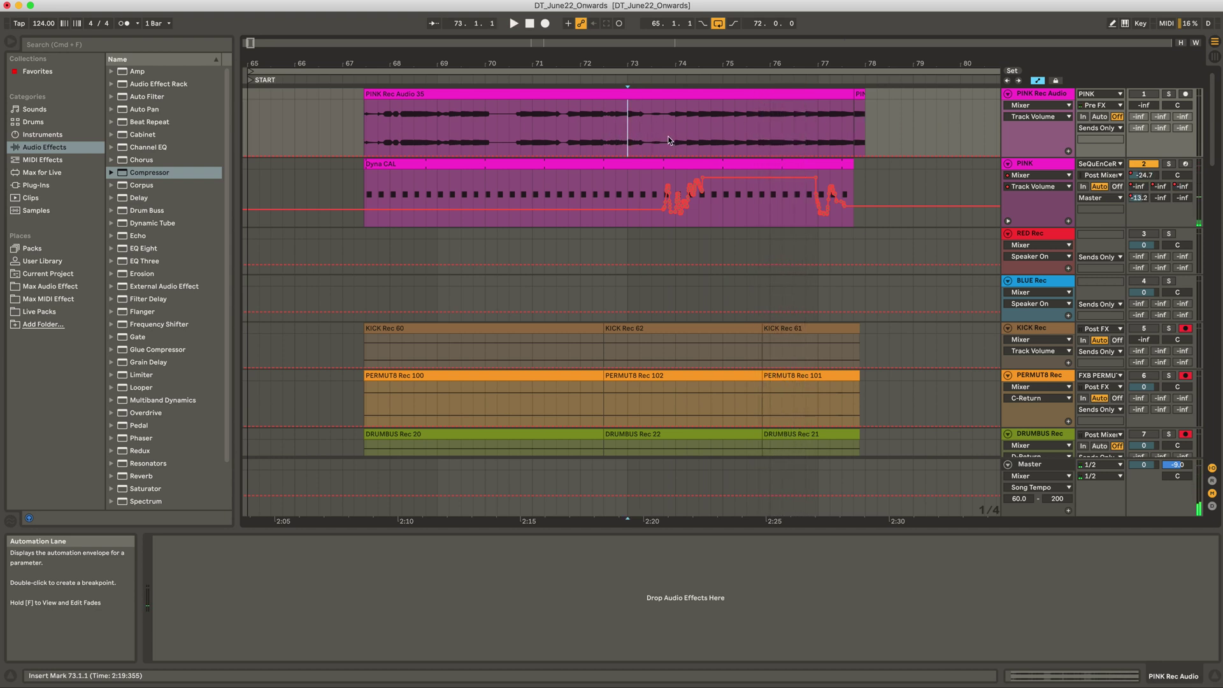
pyautogui.hotkey('shift', 'Tab')
pyautogui.hotkey('shift', 'Tab')
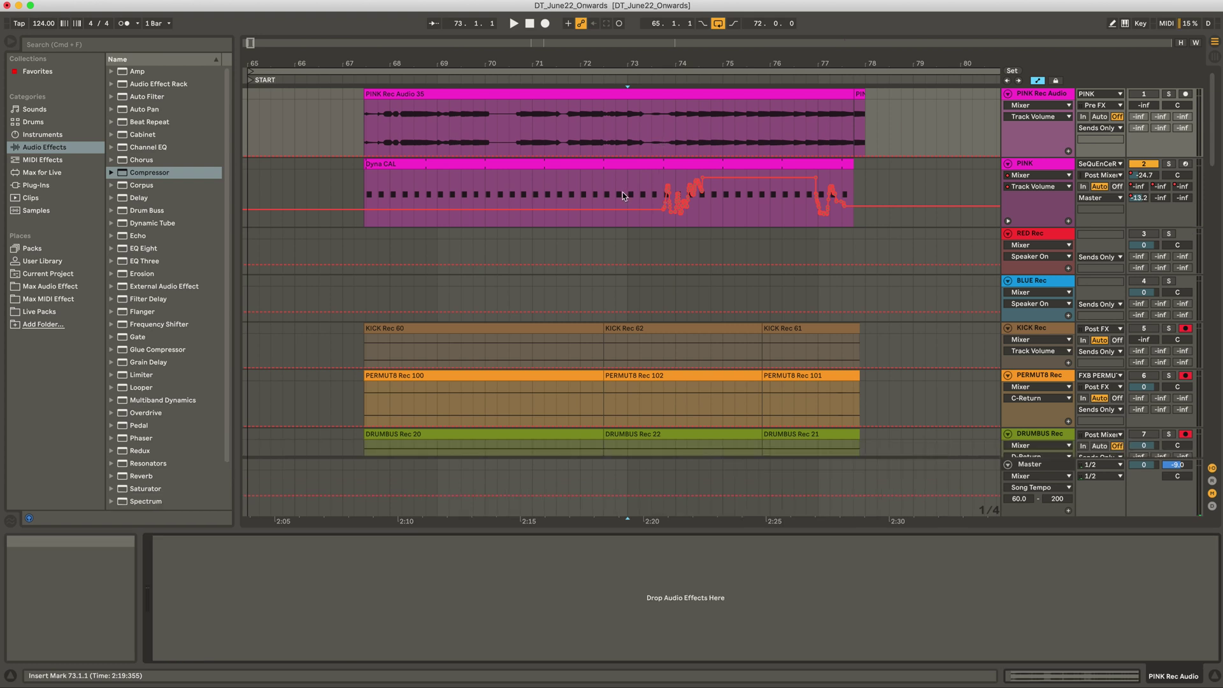
pyautogui.press('Tab')
pyautogui.press('Tab')
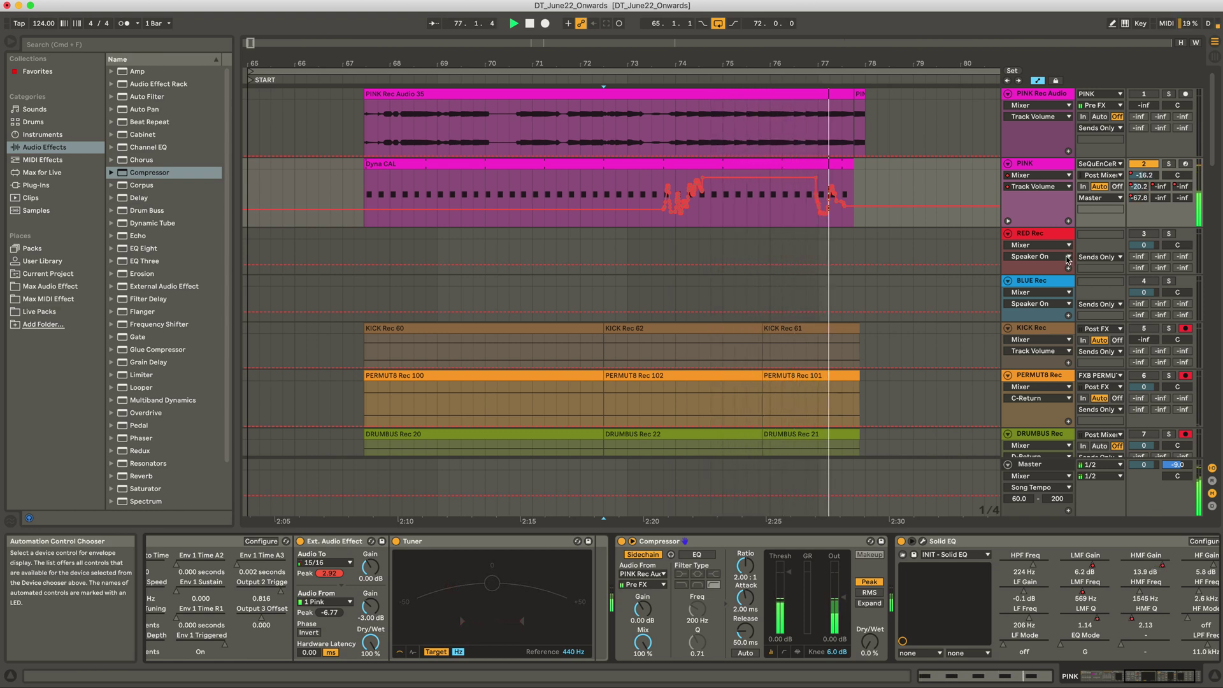
# - Stop playback and highlight passages of the PINK Rec Audio clip between about bars 71 and 77
pyautogui.press('space')
pyautogui.click(650, 131)
pyautogui.moveTo(568, 130); pyautogui.dragTo(838, 127)
pyautogui.click(838, 130)
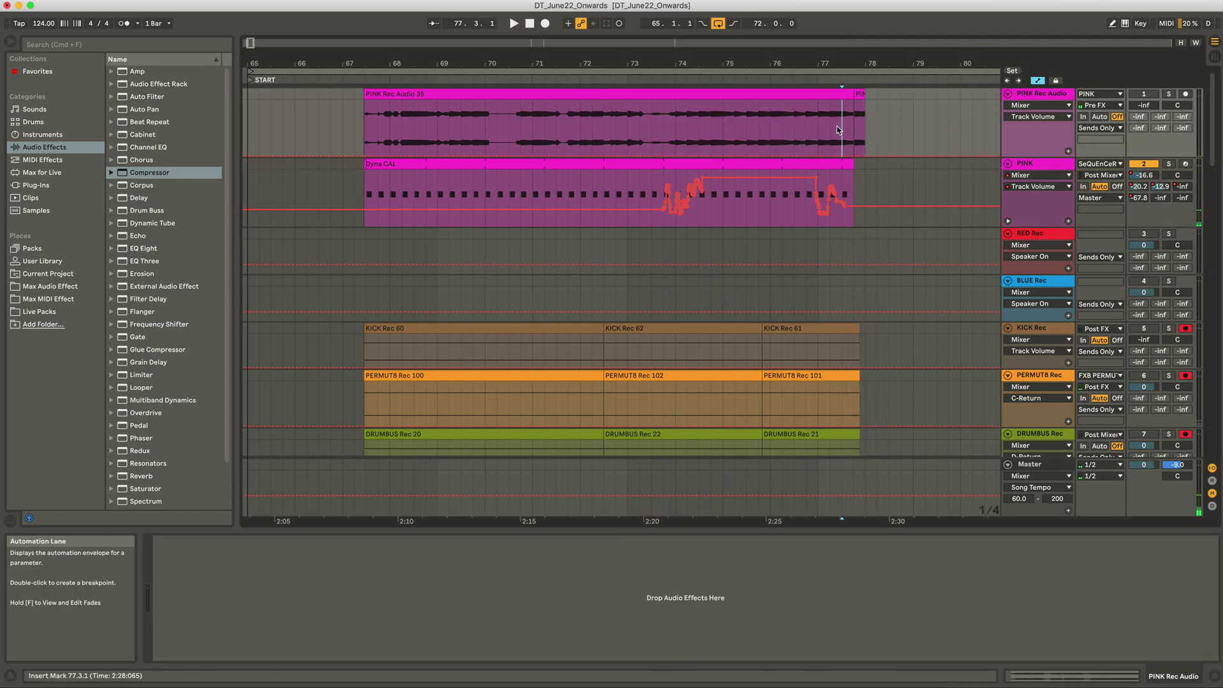
pyautogui.moveTo(633, 126); pyautogui.dragTo(702, 127)
pyautogui.click(725, 127)
# - Select the PINK track and audition its volume-automated passage from 73.2.1
pyautogui.click(1047, 165)
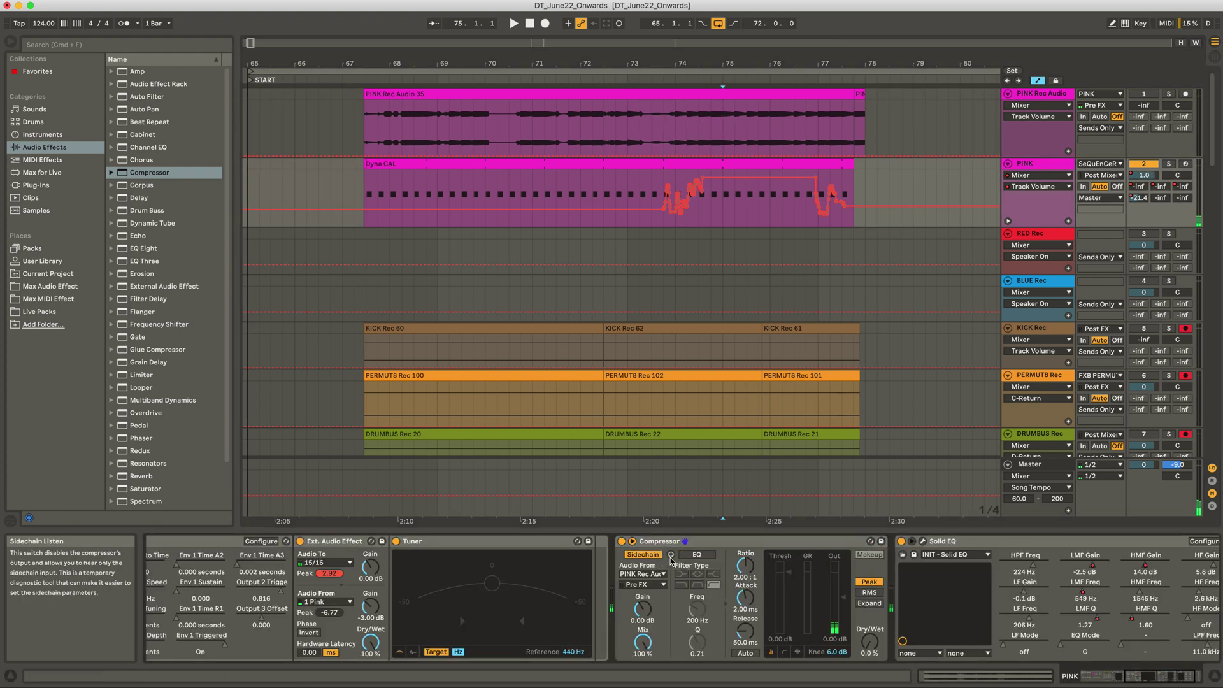
pyautogui.press('space')
pyautogui.press('space')
pyautogui.click(642, 193)
pyautogui.press('space')
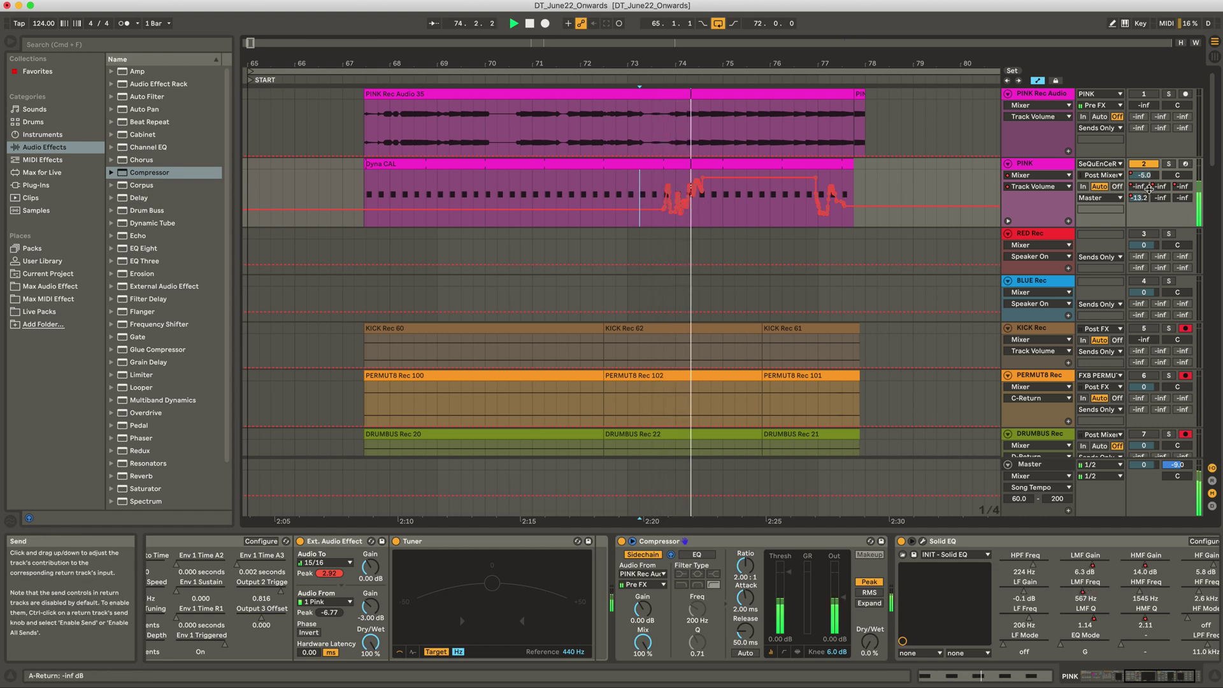
# - Lower PINK's Track Volume automation between 73.1.1 and 78.1.1 and play it from 72.4.1
pyautogui.press('space')
pyautogui.moveTo(636, 191); pyautogui.dragTo(835, 206)
pyautogui.click(616, 198)
pyautogui.press('space')
pyautogui.moveTo(664, 197); pyautogui.dragTo(628, 195)
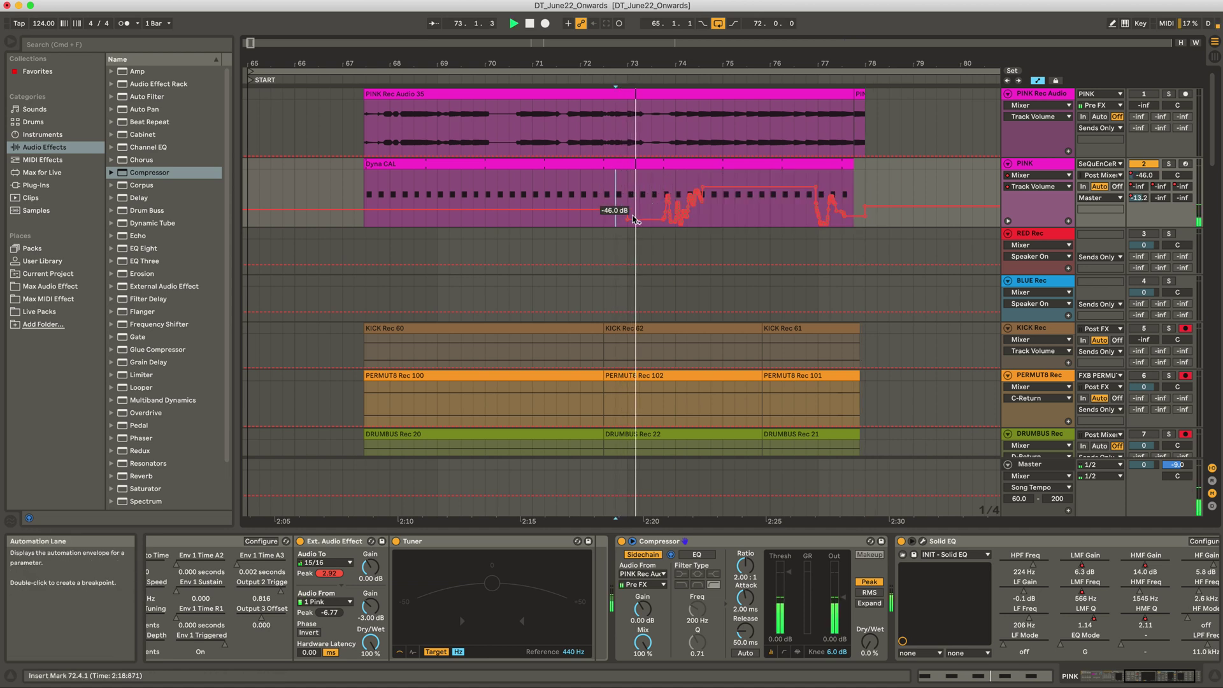
# - Delete PINK's volume breakpoints between 73.1.1 and 74.4.1 and raise the level before them to -19.0 dB
pyautogui.moveTo(714, 193); pyautogui.dragTo(711, 192)
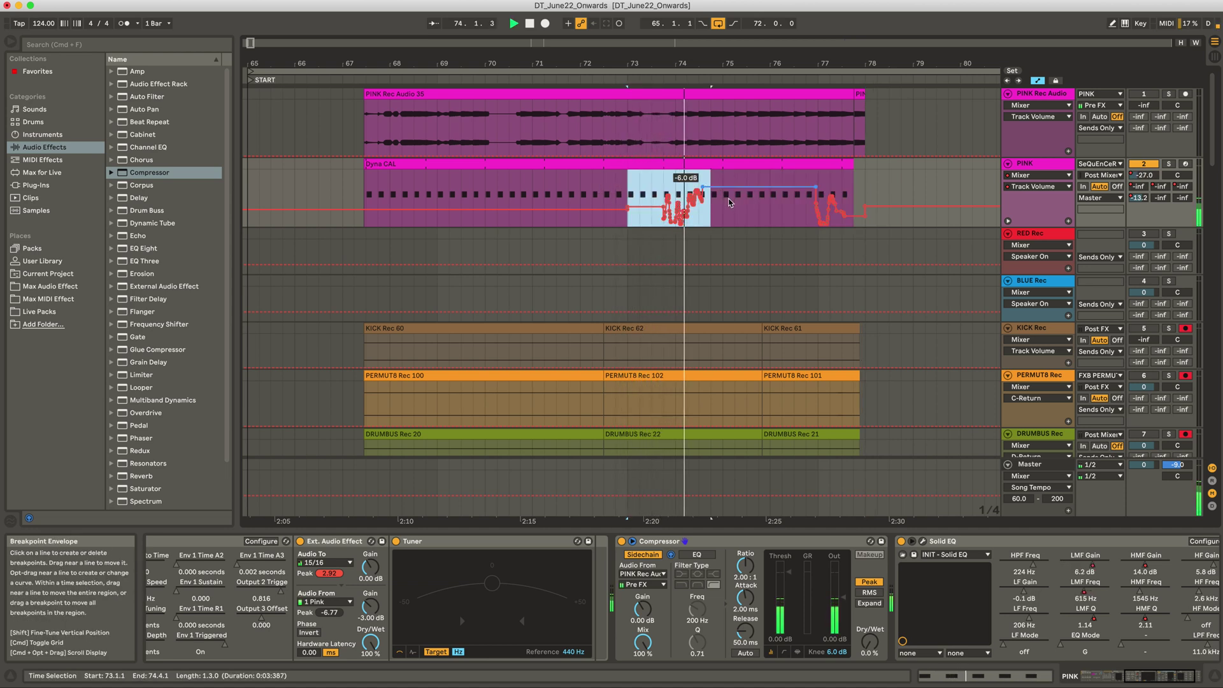
pyautogui.press('Delete')
pyautogui.click(639, 197)
pyautogui.moveTo(637, 205); pyautogui.dragTo(637, 201)
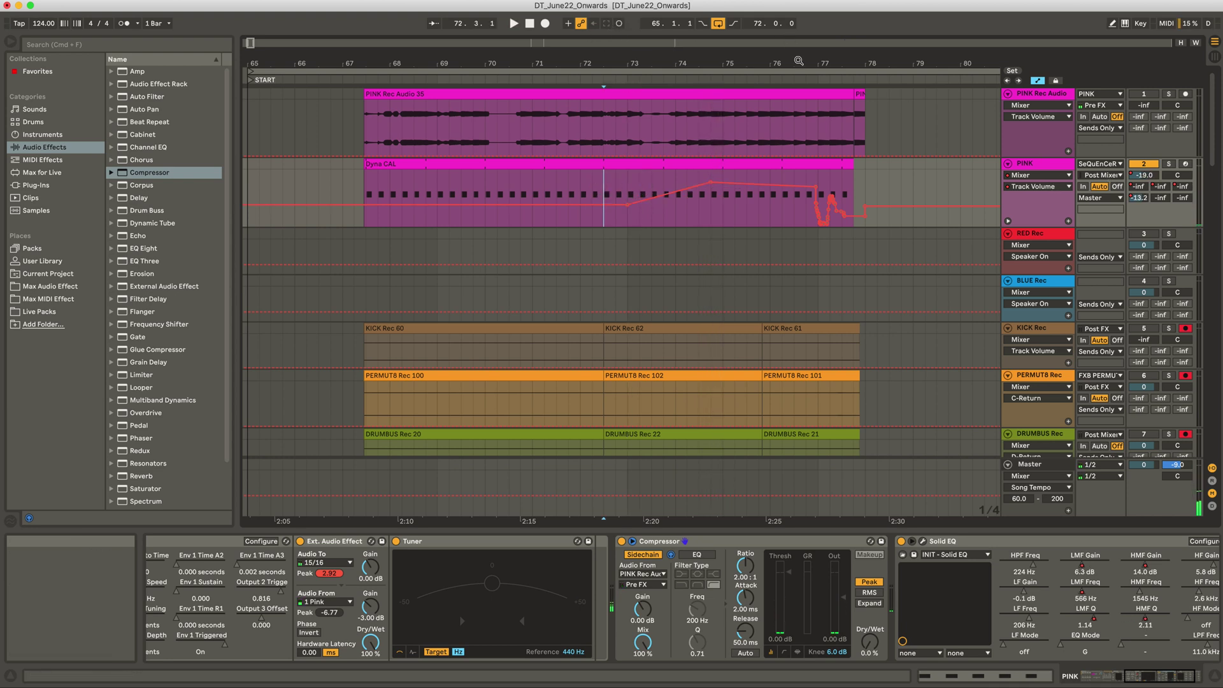
# - Record a new arrangement pass from 72.3.1 with D-Return automation on the PINK track, stopping after bar 77
pyautogui.doubleClick(1185, 95)
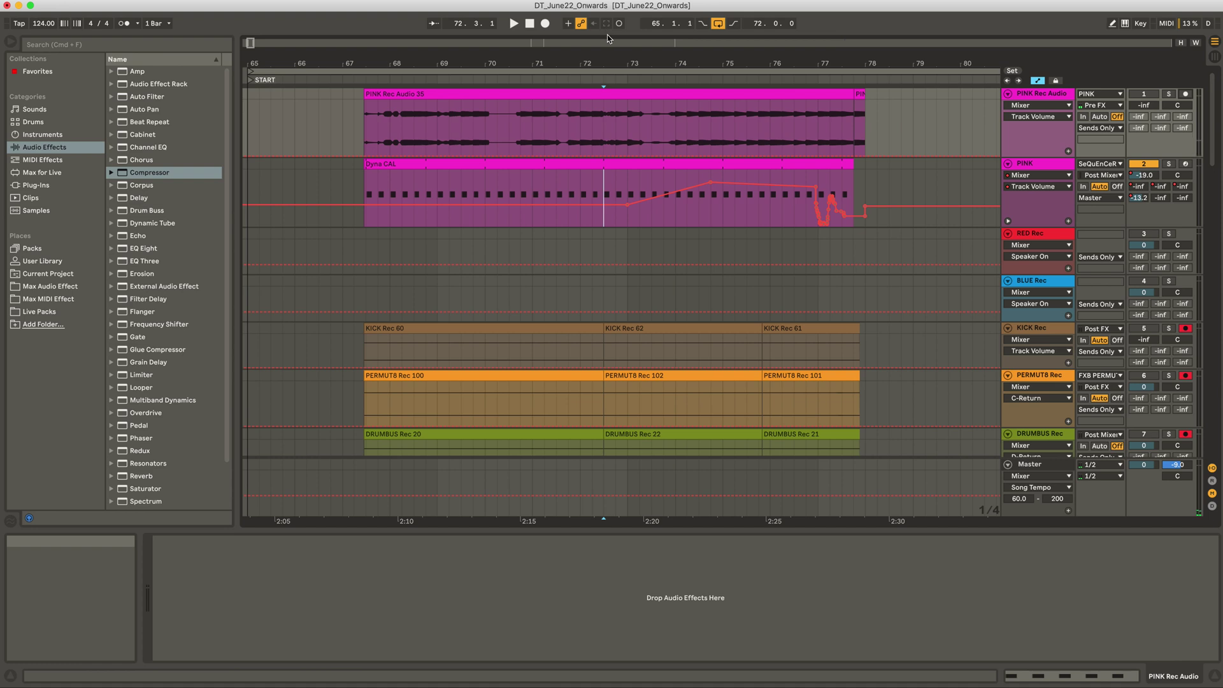
pyautogui.click(546, 25)
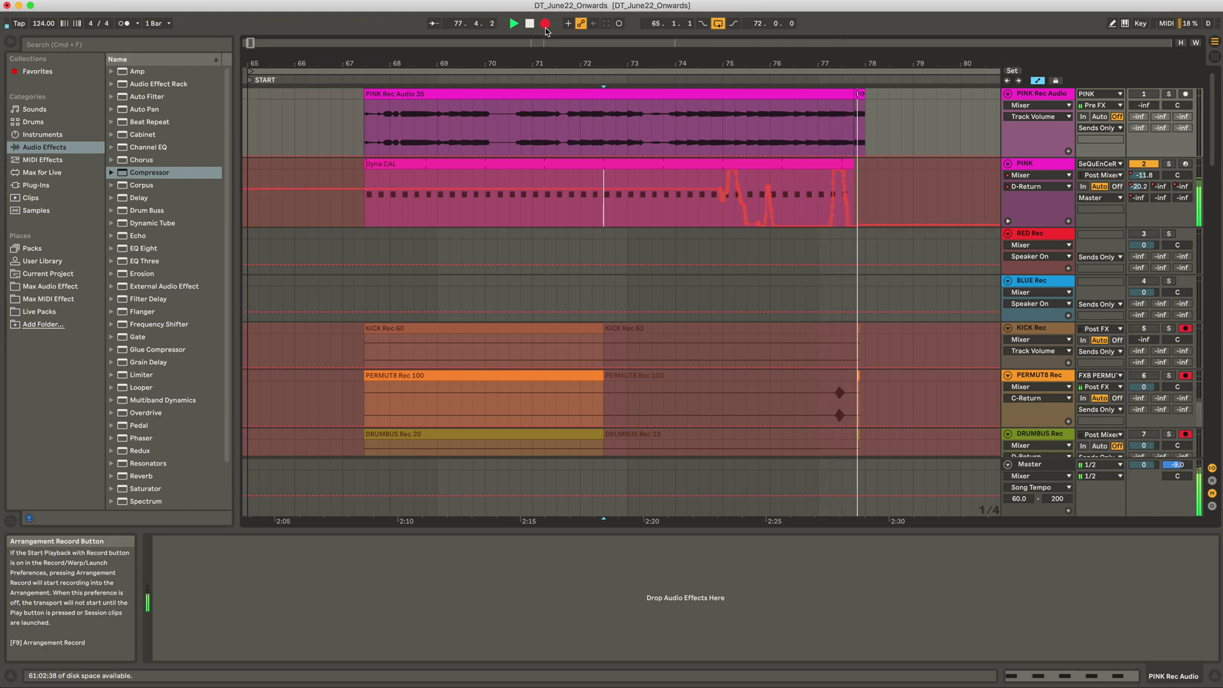
pyautogui.press('space')
# - Highlight PINK's D-Return automation from about bar 75 to bar 78 and undo the last change
pyautogui.click(794, 219)
pyautogui.moveTo(721, 189); pyautogui.dragTo(877, 189)
pyautogui.press('super+z')
pyautogui.click(887, 173)
# - Select the Compressor on PINK and check the MIDI mappings in MIDI map mode
pyautogui.click(686, 203)
pyautogui.click(659, 542)
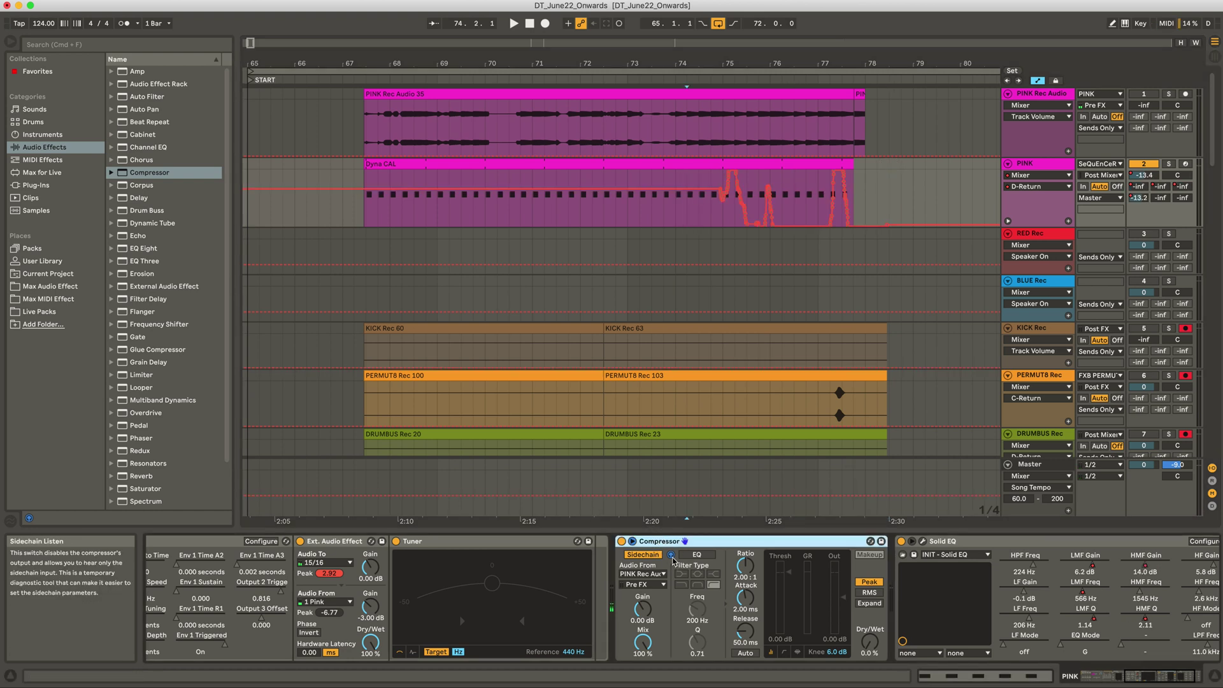
pyautogui.press('super+m')
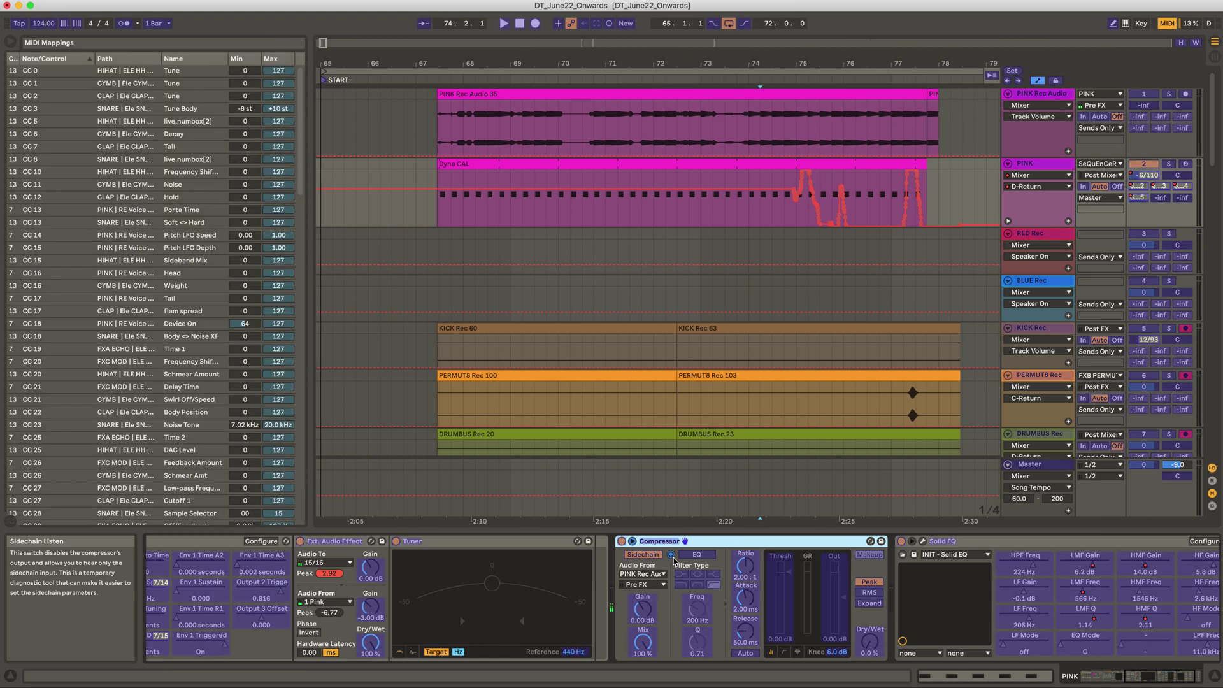
pyautogui.press('super+m')
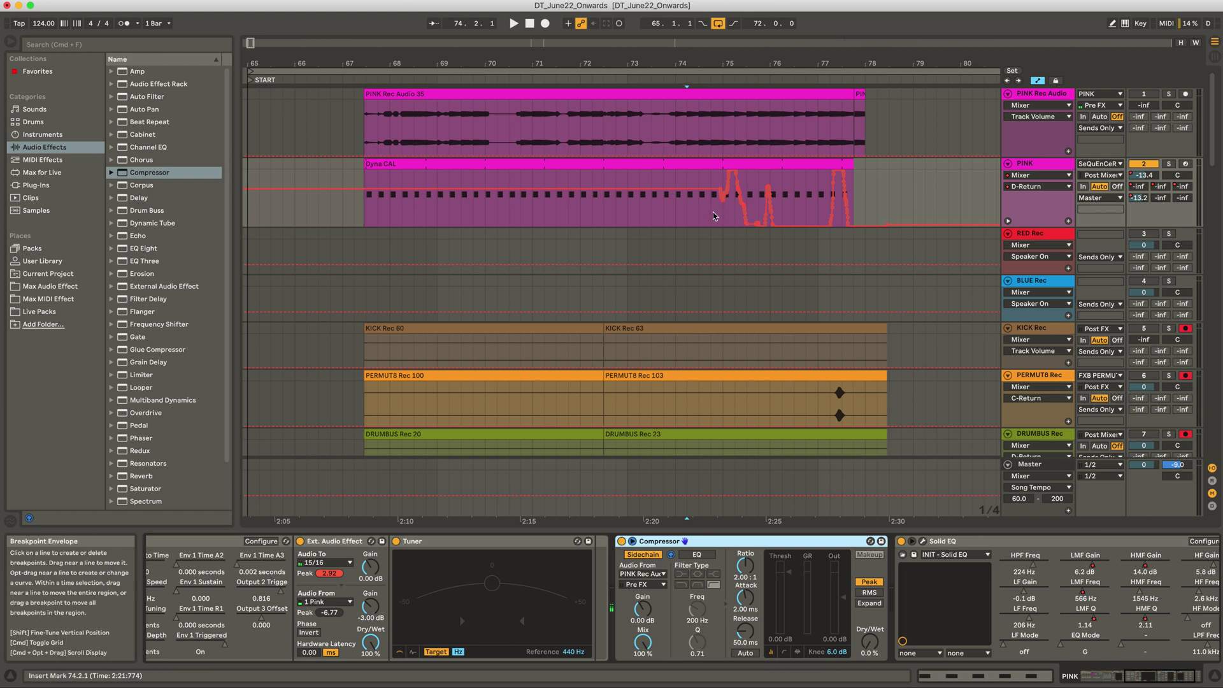
# - Play back from 74.4.1 with PINK's Compressor deactivated, and reactivate it to compare the two signals
pyautogui.click(721, 469)
pyautogui.press('space')
pyautogui.click(621, 540)
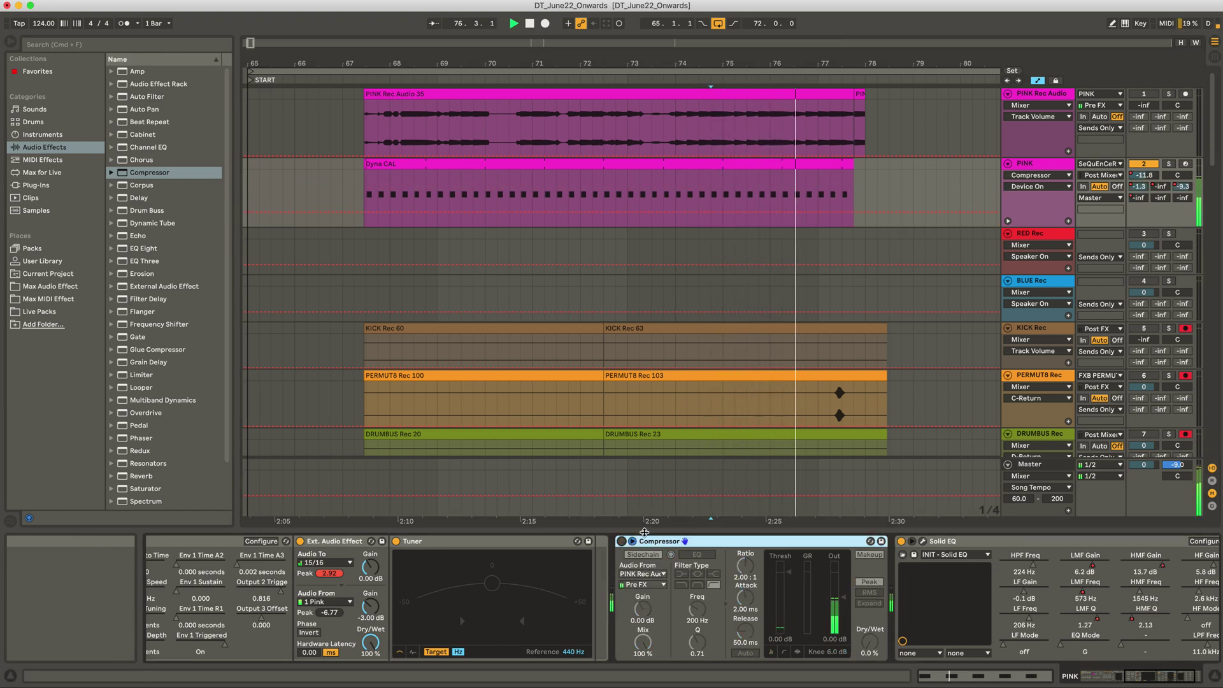
pyautogui.press('space')
pyautogui.press('space')
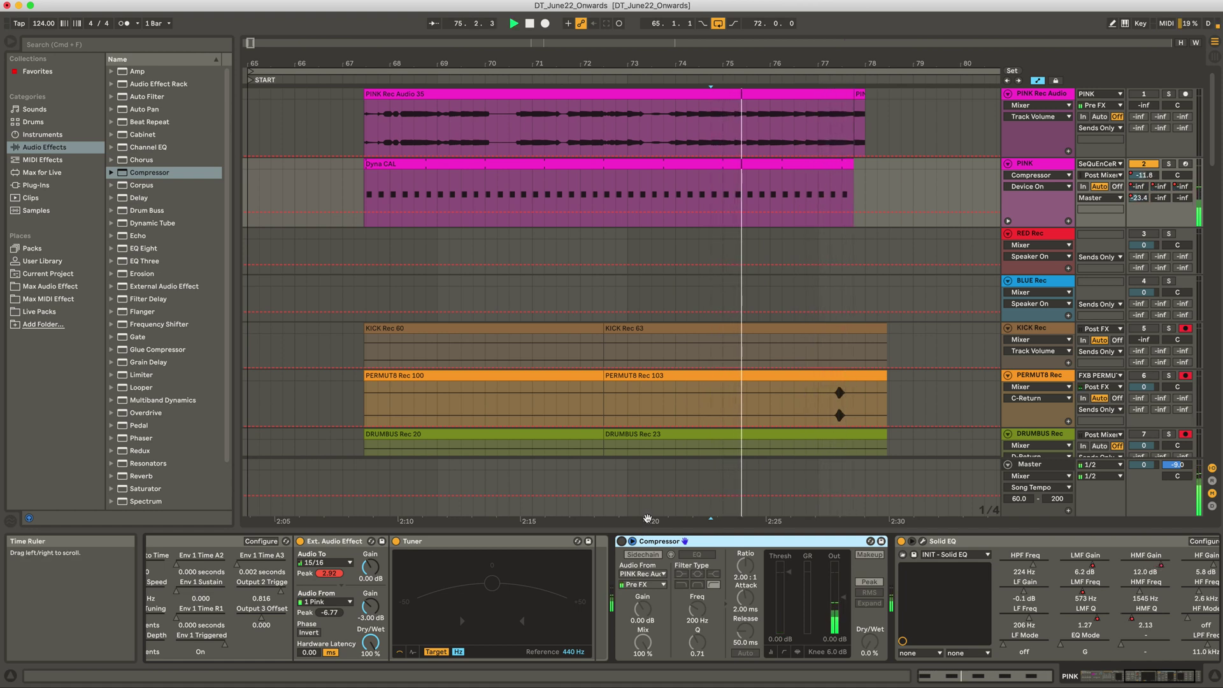
pyautogui.click(622, 541)
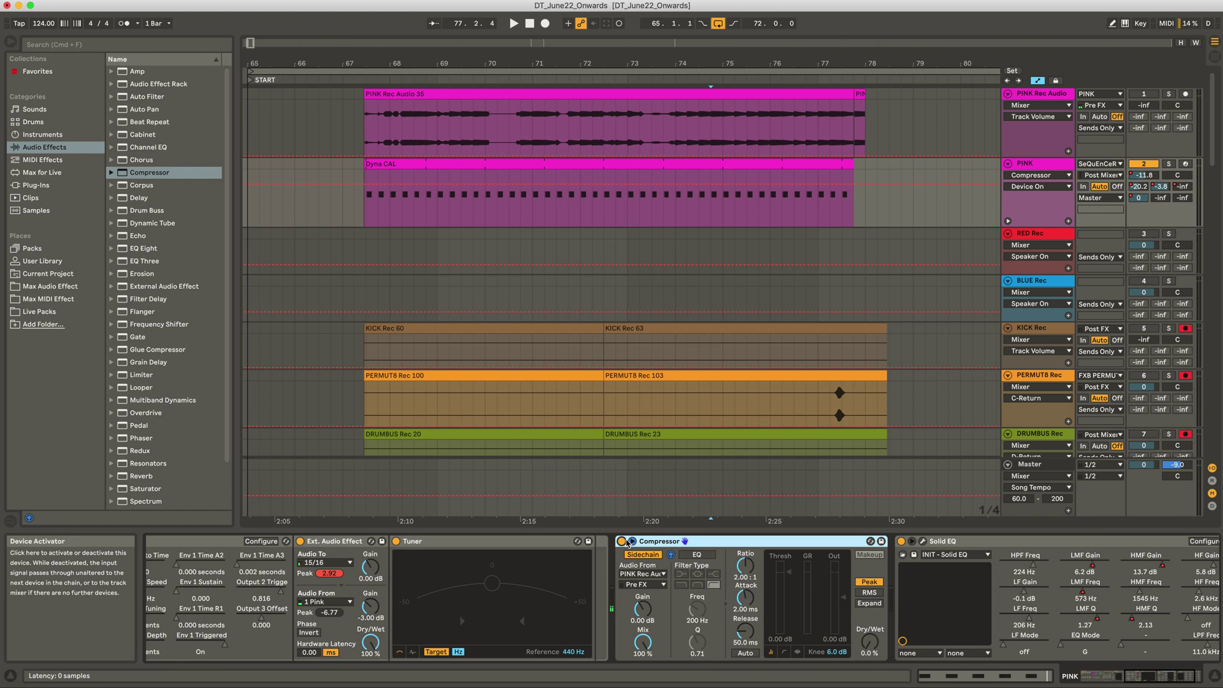
# - Review PINK's device chain from Ext. Audio Effect to Solid EQ against the PINK Rec Audio track
pyautogui.hscroll(3, 720, 552)
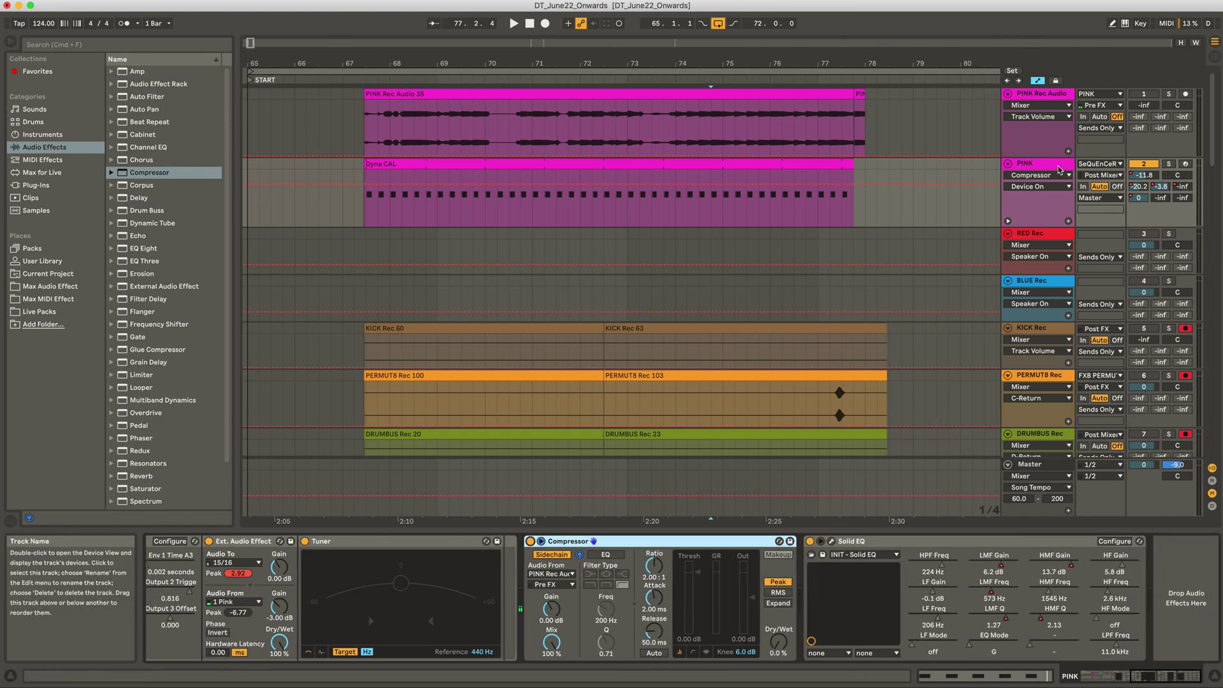
pyautogui.moveTo(549, 125); pyautogui.dragTo(725, 124)
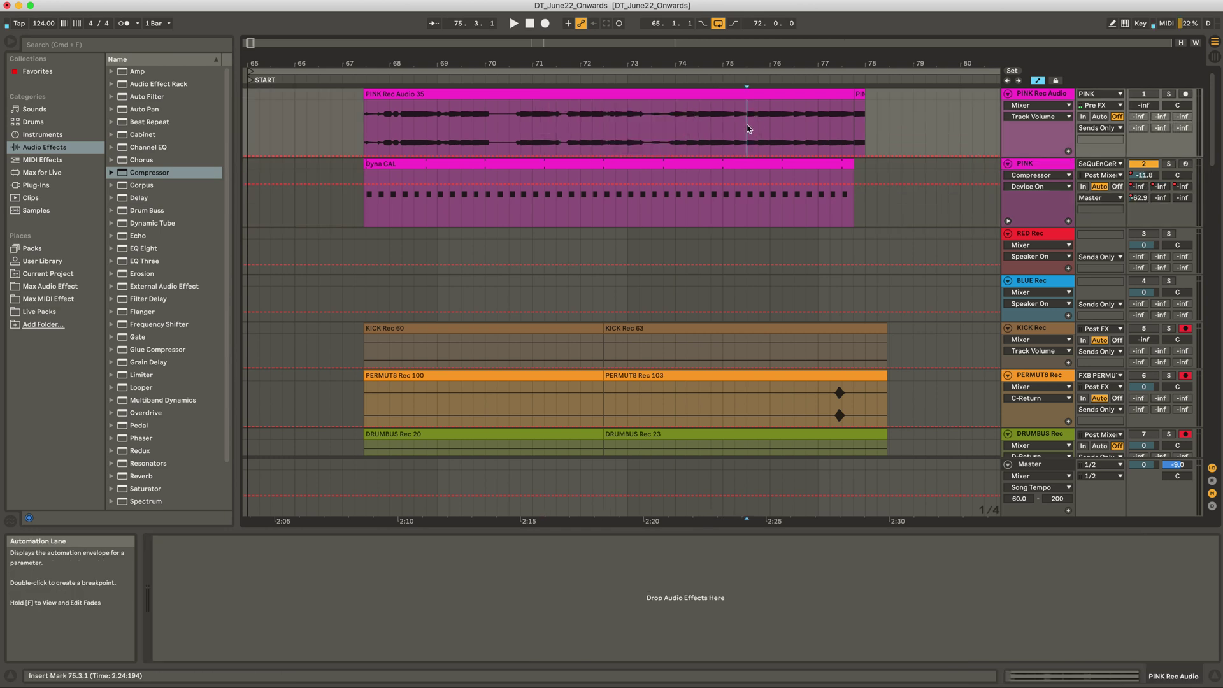
pyautogui.click(699, 197)
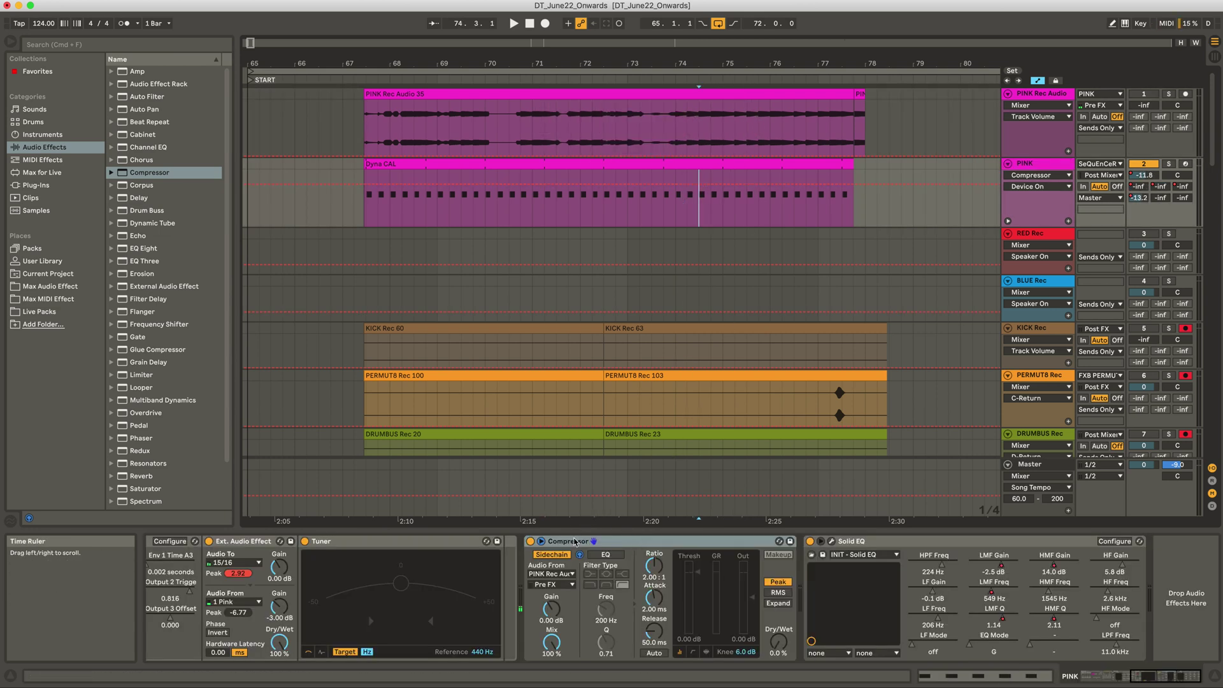
pyautogui.hscroll(-3, 590, 532)
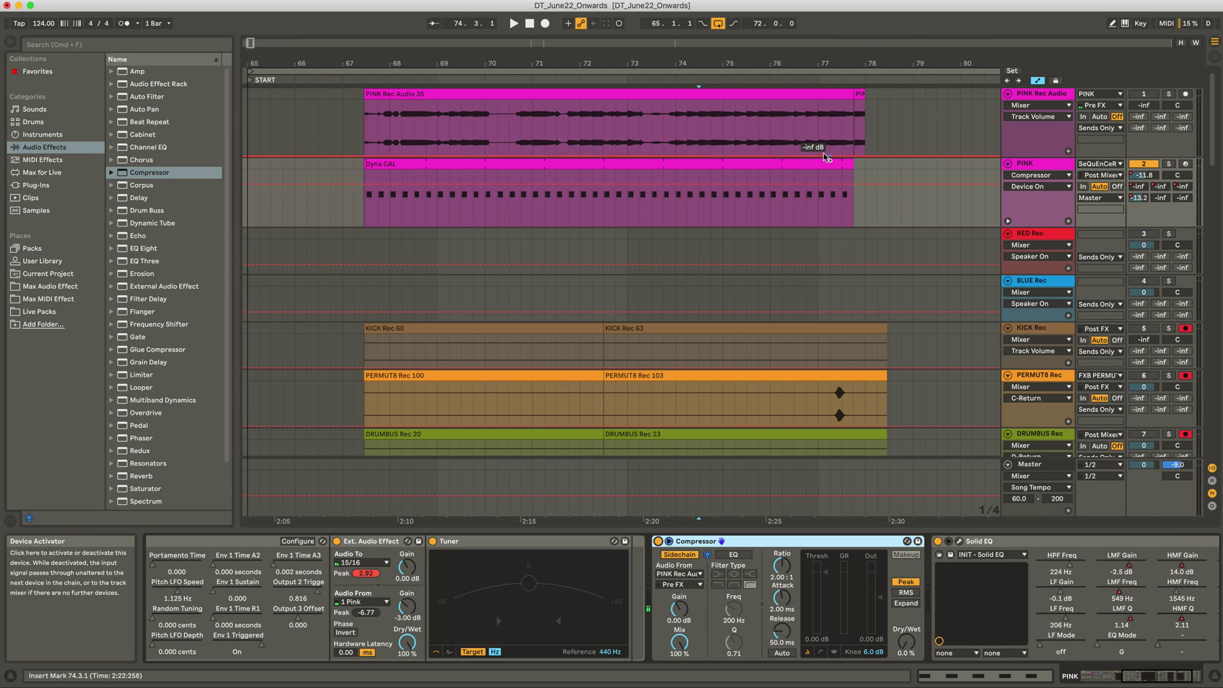
# - Mark several positions along the PINK Rec Audio clip and highlight passages such as 72.1.1 to 73.1.1
pyautogui.moveTo(649, 132)
pyautogui.mouseDown()
pyautogui.moveTo(758, 133)
pyautogui.moveTo(592, 133)
pyautogui.mouseUp()
pyautogui.click(782, 134)
pyautogui.click(587, 133)
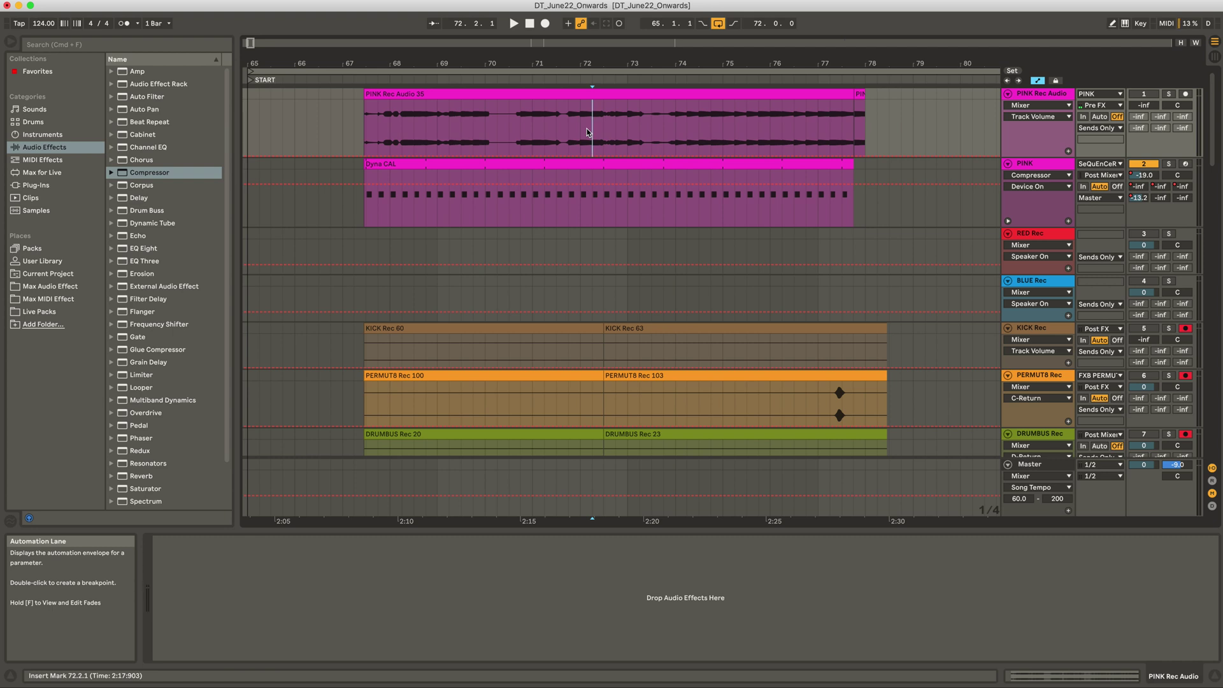
pyautogui.moveTo(587, 133)
pyautogui.mouseDown()
pyautogui.moveTo(776, 133)
pyautogui.moveTo(521, 129)
pyautogui.moveTo(781, 131)
pyautogui.moveTo(589, 131)
pyautogui.mouseUp()
pyautogui.click(699, 134)
pyautogui.click(520, 131)
pyautogui.click(782, 131)
pyautogui.click(589, 131)
pyautogui.moveTo(540, 134); pyautogui.dragTo(627, 99)
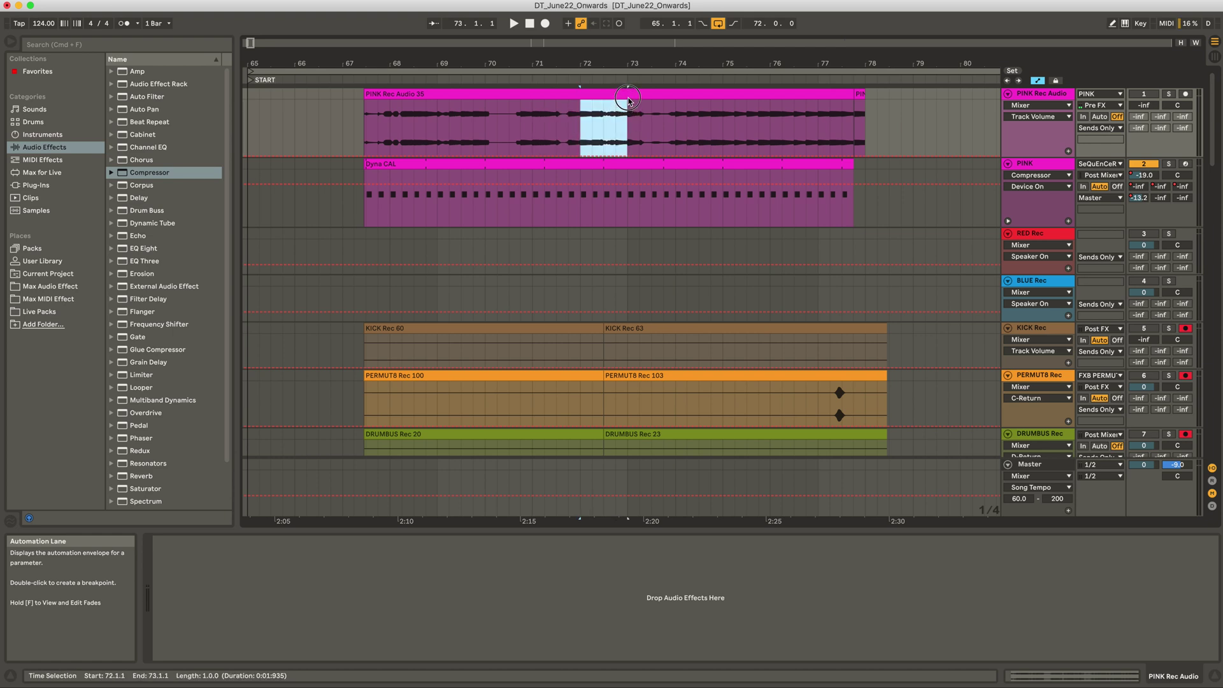
pyautogui.click(603, 131)
pyautogui.moveTo(569, 125); pyautogui.dragTo(664, 102)
pyautogui.click(638, 137)
pyautogui.click(676, 138)
pyautogui.click(505, 117)
# - Delete the short leftover clip at the end of PINK Rec Audio, beyond the extended clip
pyautogui.click(794, 107)
pyautogui.click(859, 95)
pyautogui.press('Delete')
# - Point out positions on the PINK Rec Audio clip and highlight PINK's Dyna CAL clip from 69.2.1 to 75.1.1
pyautogui.click(827, 117)
pyautogui.click(770, 118)
pyautogui.click(651, 117)
pyautogui.click(602, 128)
pyautogui.click(625, 215)
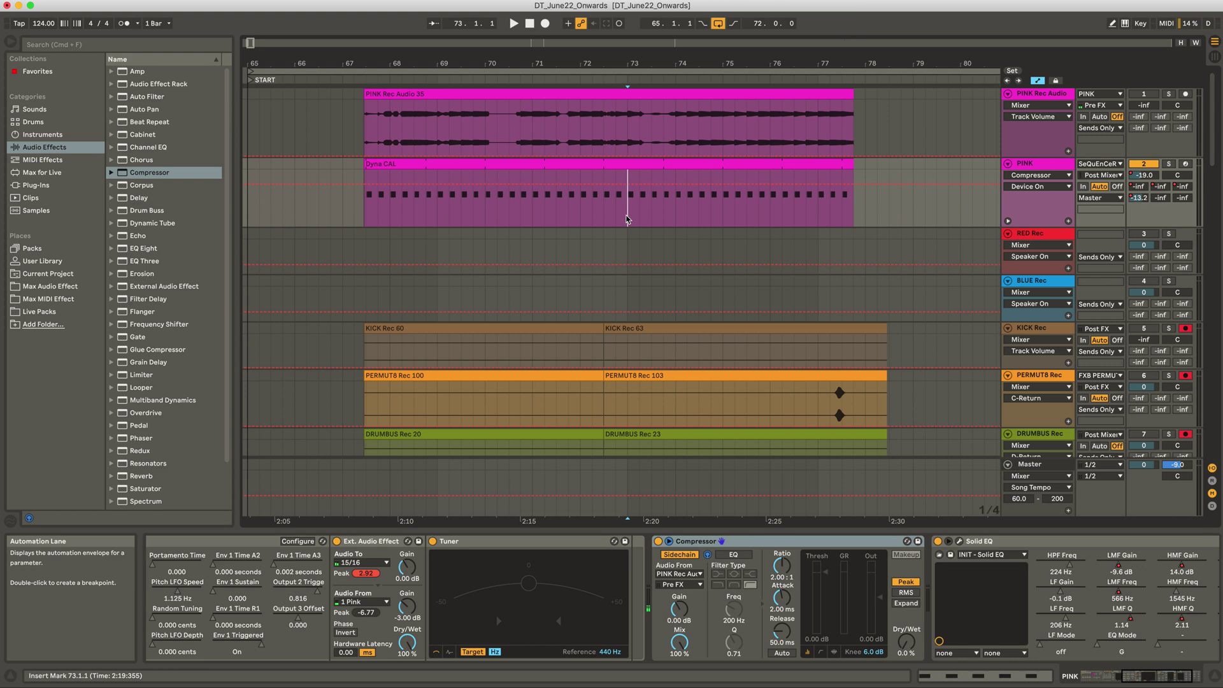
pyautogui.moveTo(450, 213); pyautogui.dragTo(699, 210)
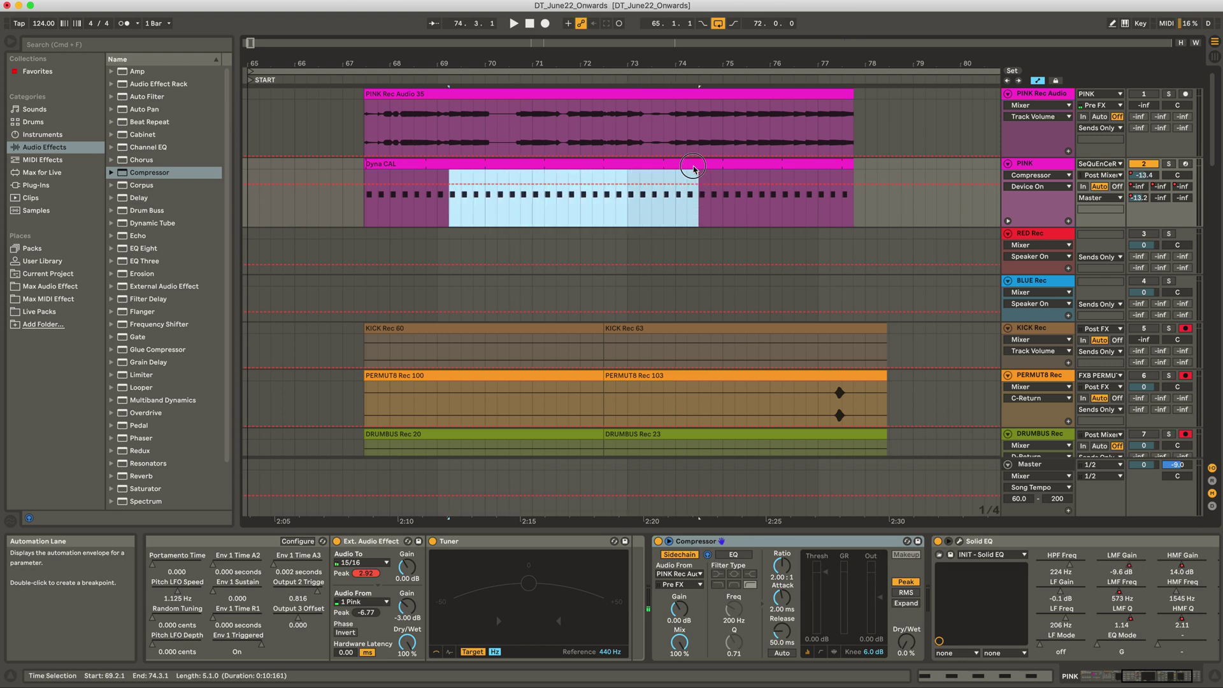
pyautogui.moveTo(709, 165); pyautogui.dragTo(722, 166)
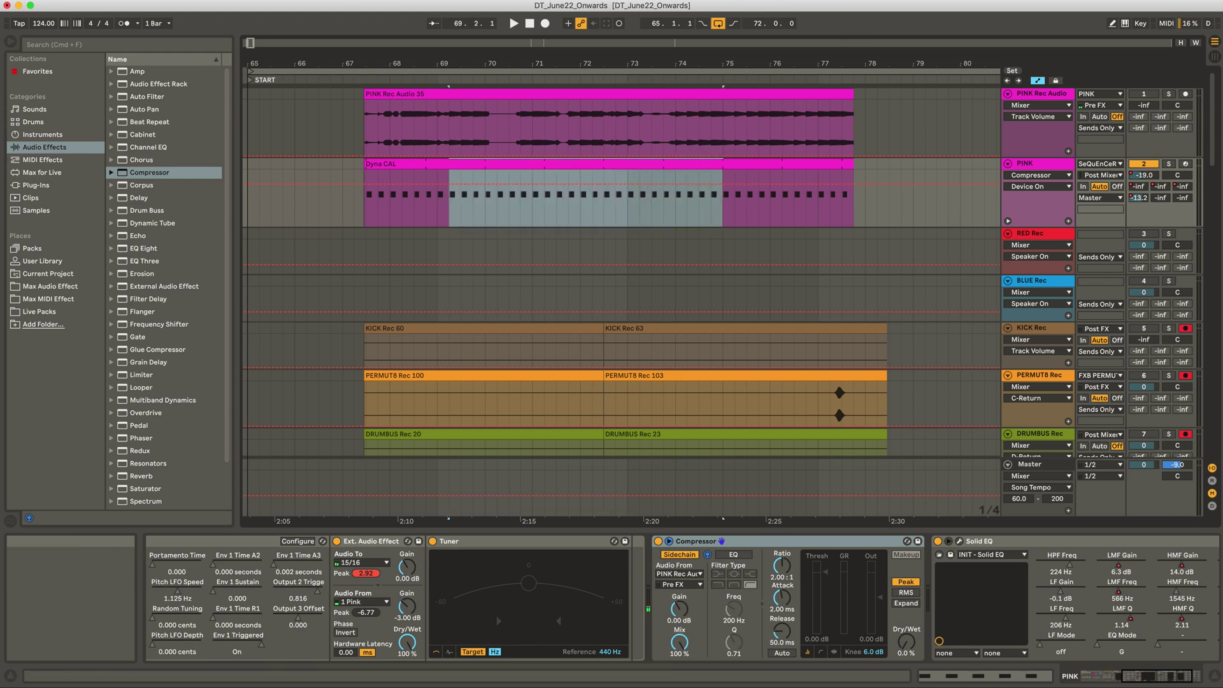